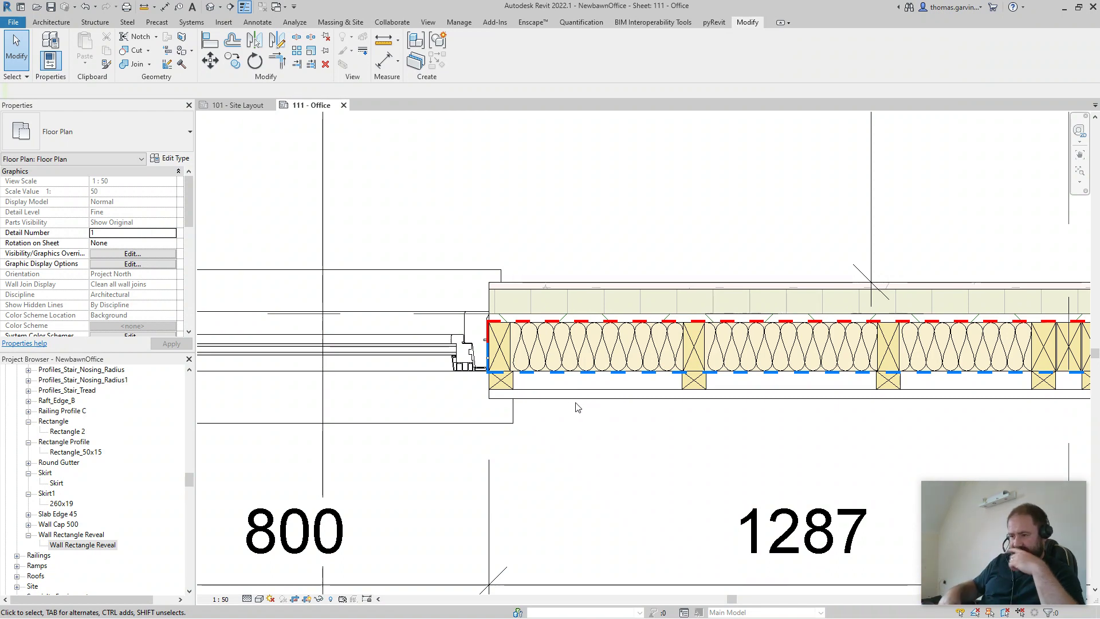
- Examine the dashed blue breathable membrane detail item along the inner face of the timber frame wall
scroll(590, 395, "up", 3)
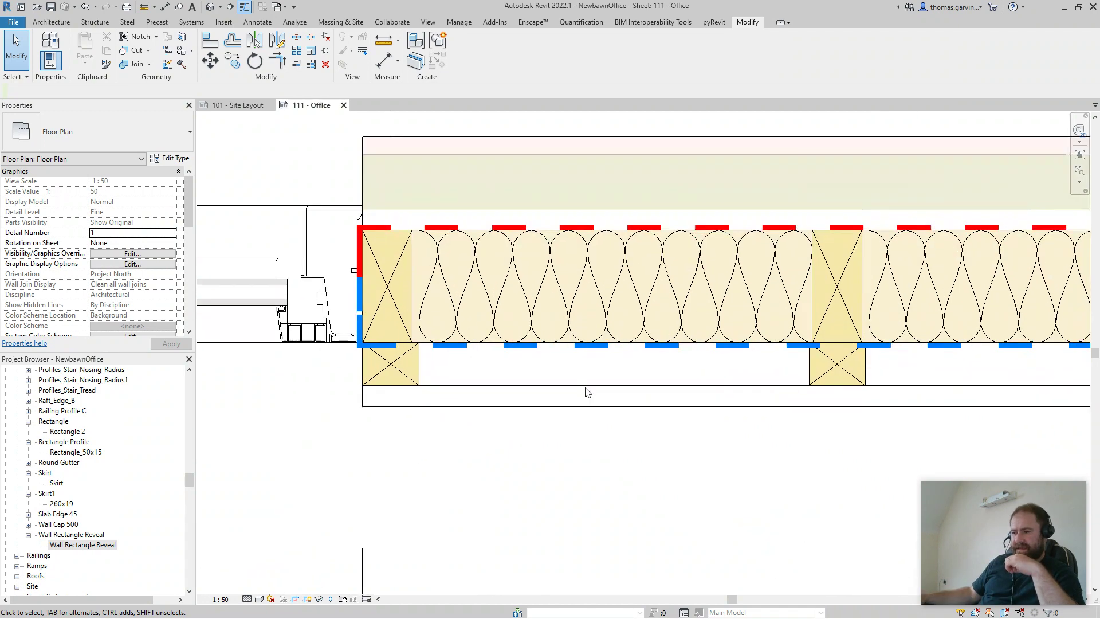
left_click(584, 344)
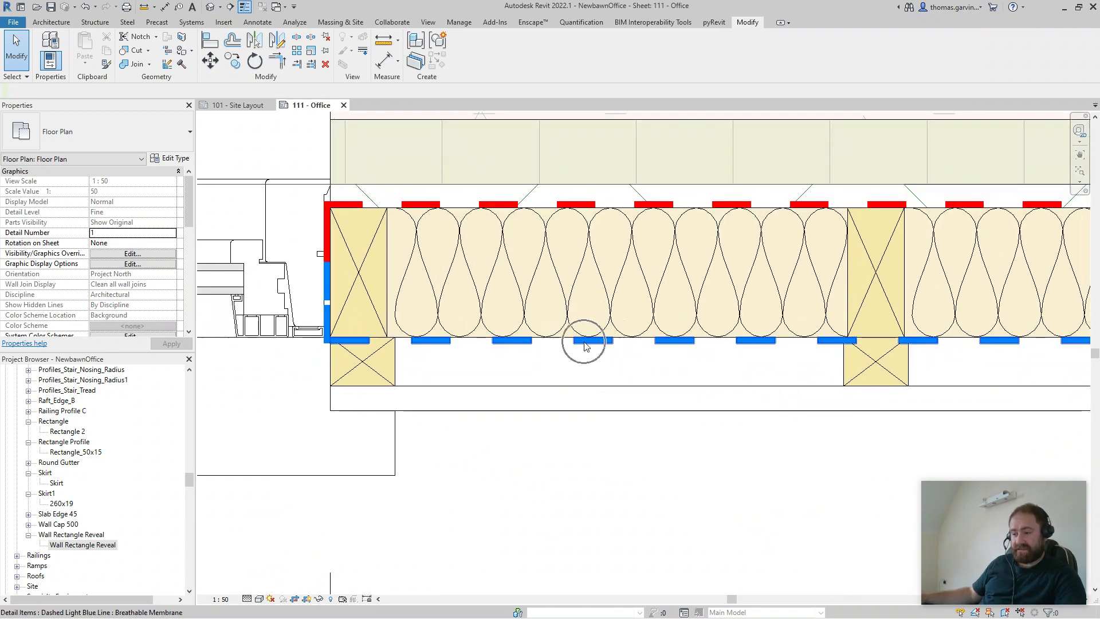
left_click(584, 344)
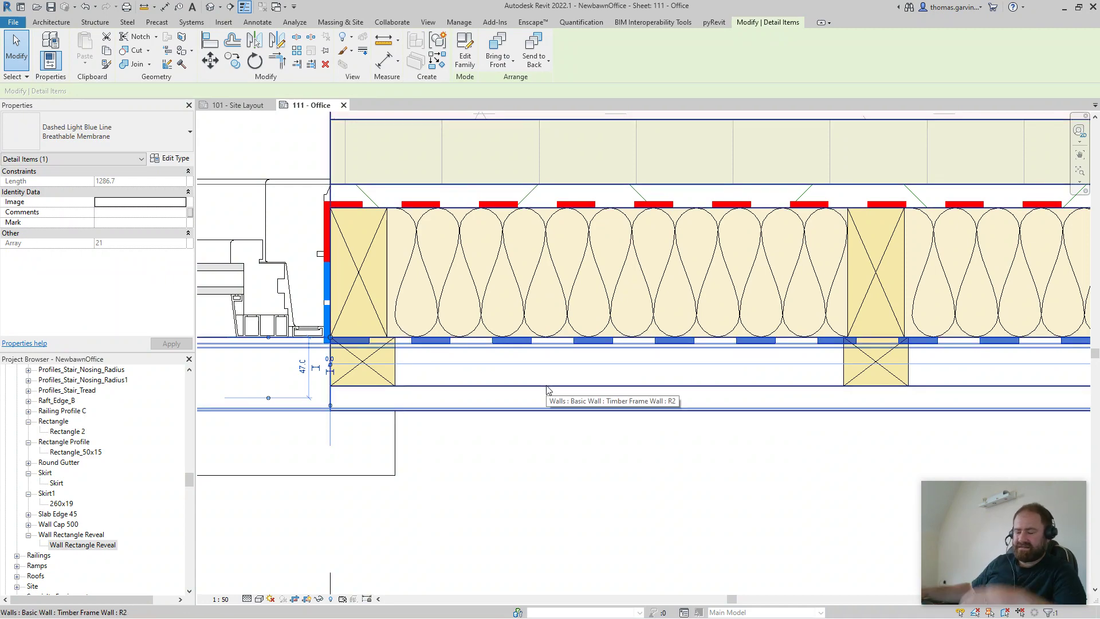
key("Escape")
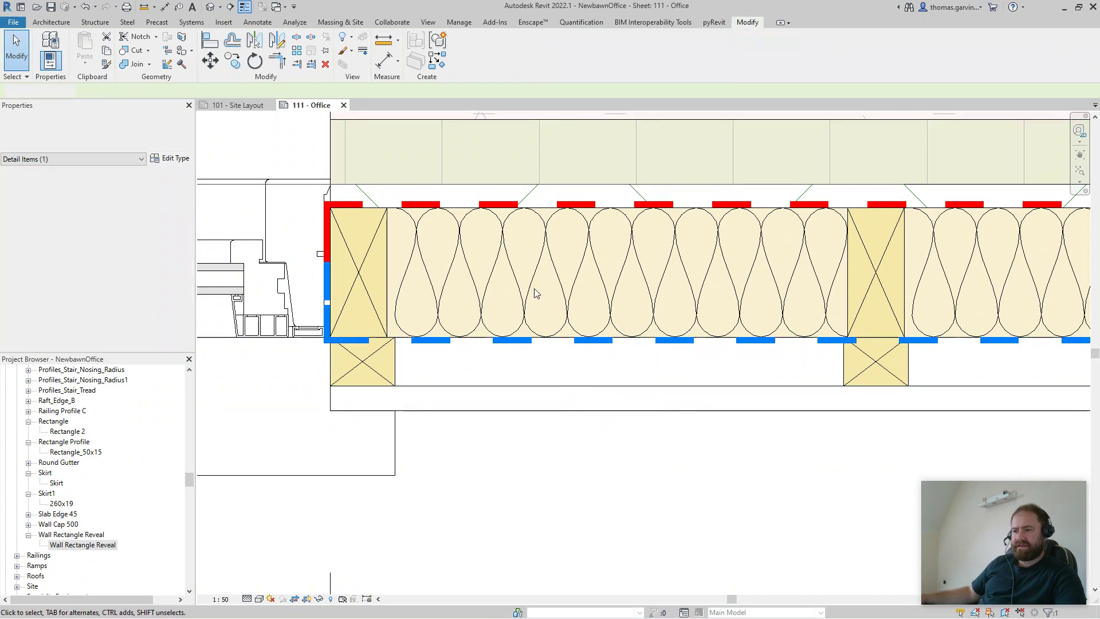
scroll(412, 213, "down", 5)
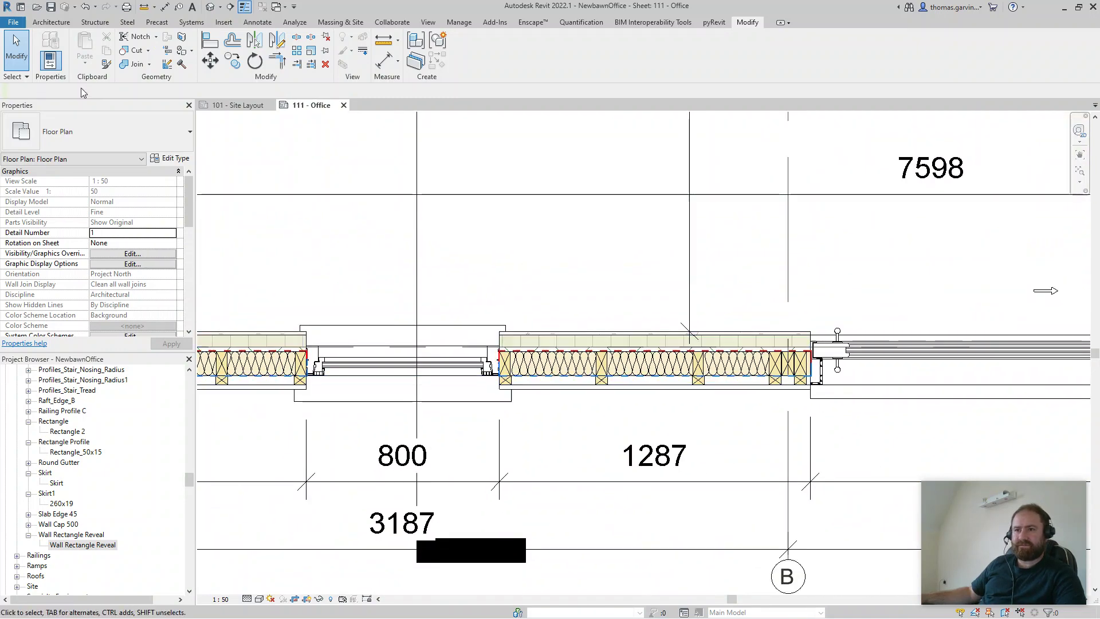
scroll(482, 381, "up", 8)
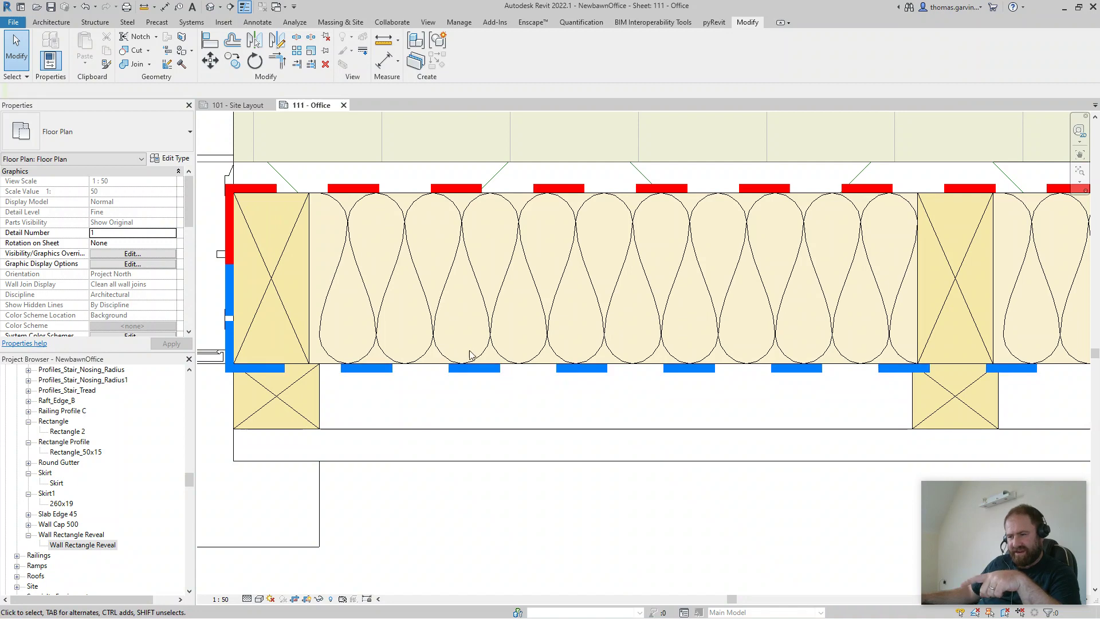
scroll(507, 379, "down", 2)
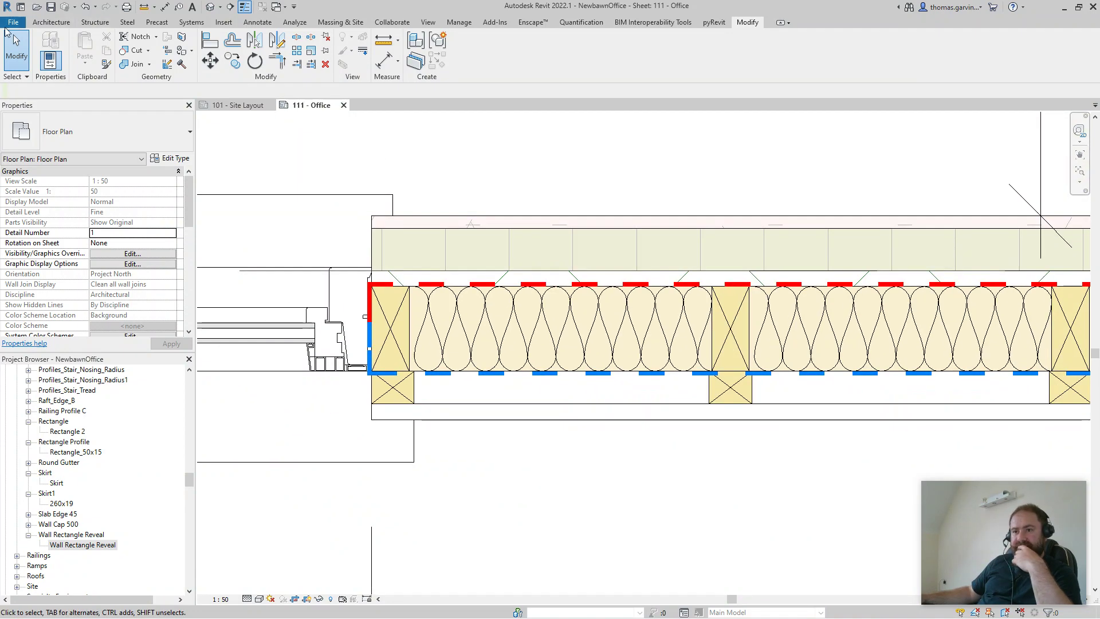
- Create a new family from the Metric Detail Item template
left_click(13, 22)
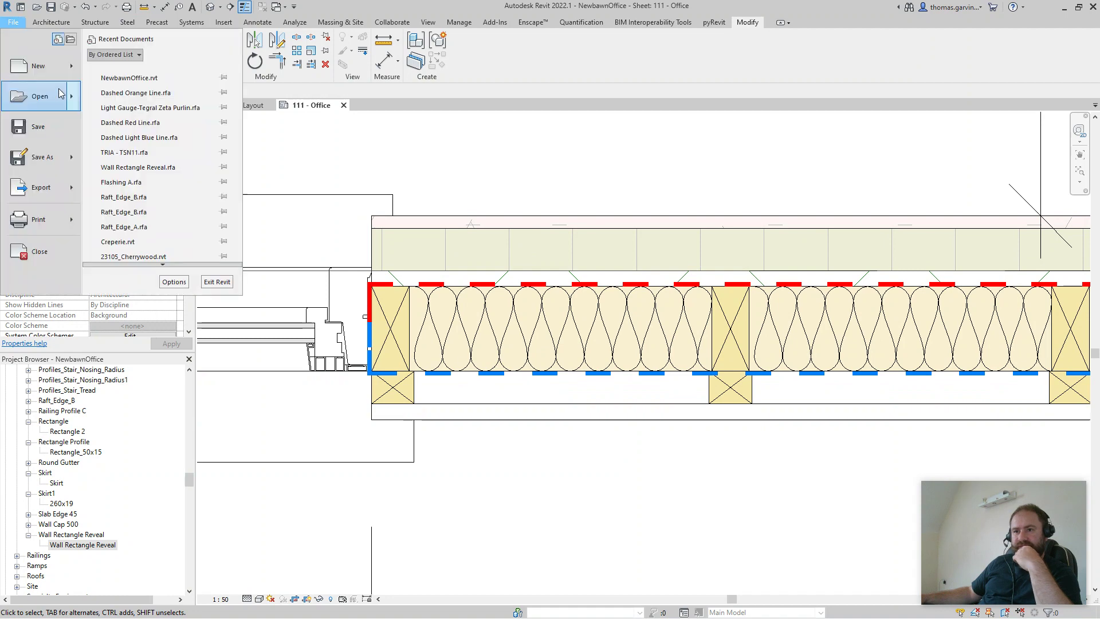
mouse_move(70, 67)
left_click(153, 102)
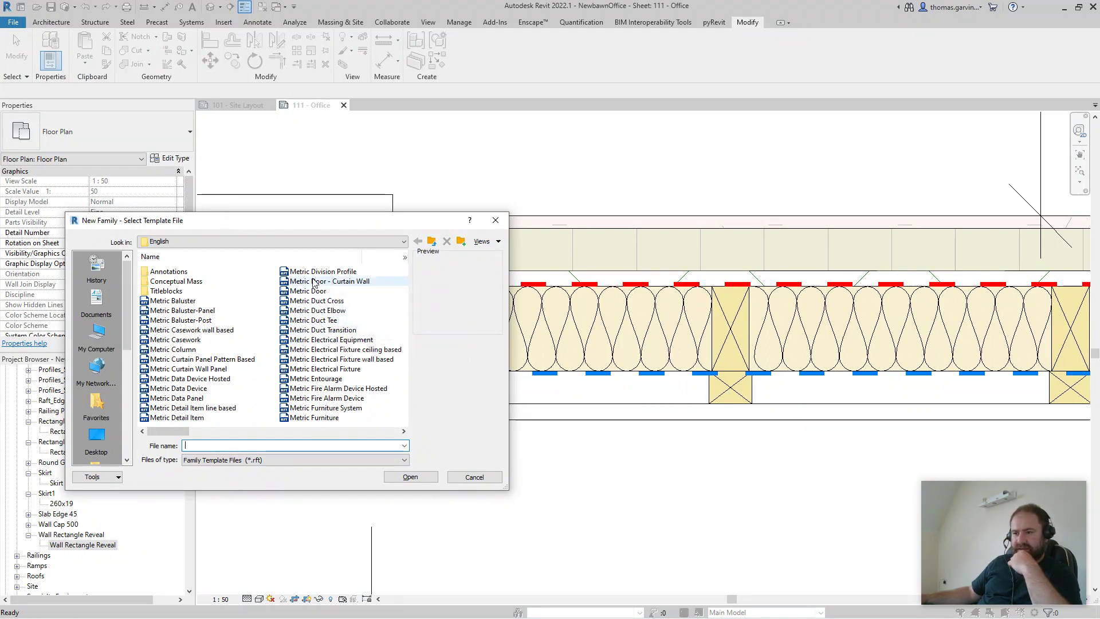
left_click(195, 418)
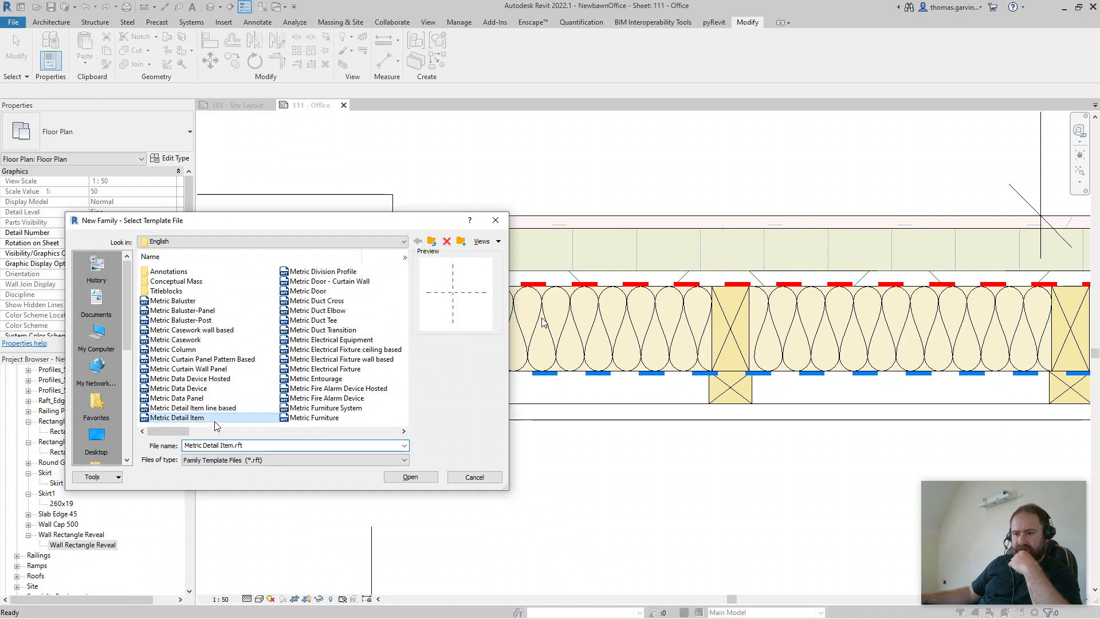
left_click(410, 478)
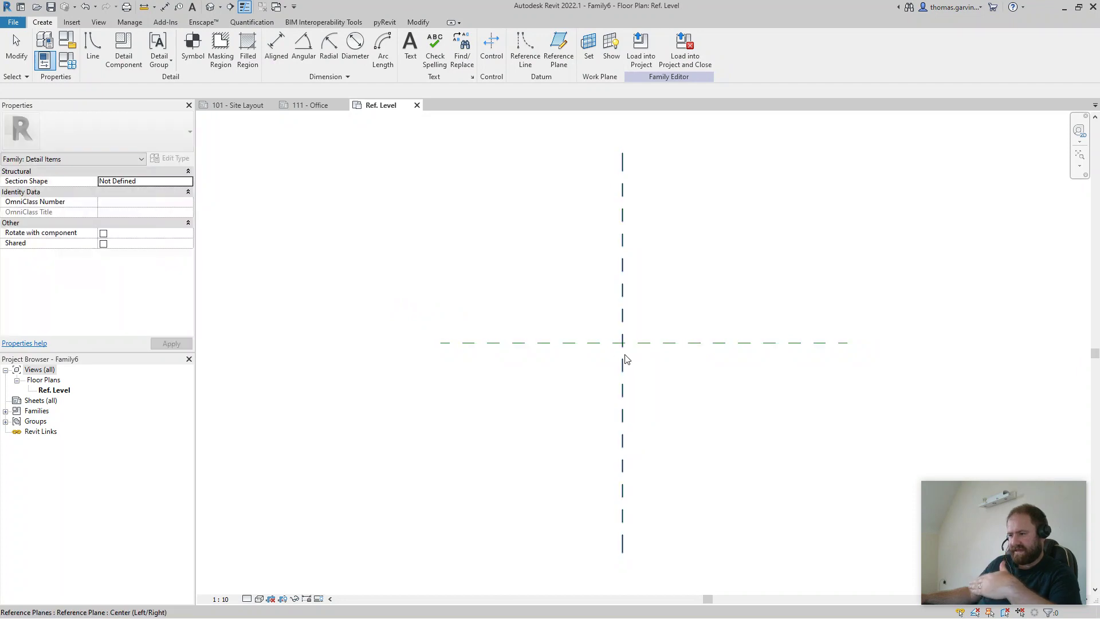
- Draw vertical reference planes about 131 mm and 135 mm either side of the centre plane, and a horizontal one about 62 mm above the origin
scroll(627, 355, "down", 2)
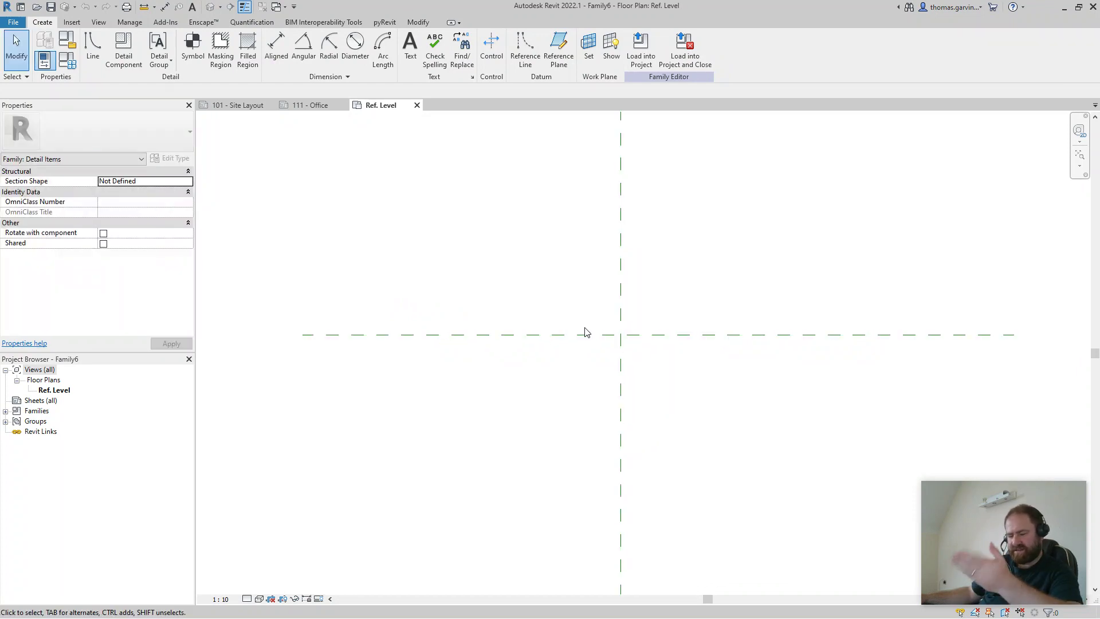
scroll(585, 327, "up", 3)
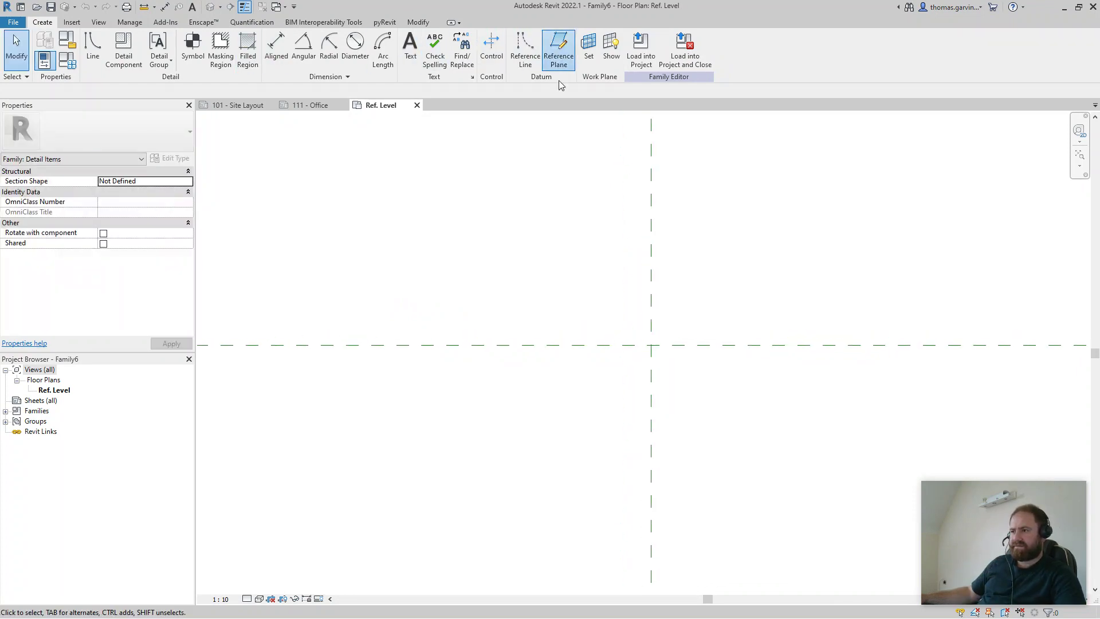
left_click(558, 50)
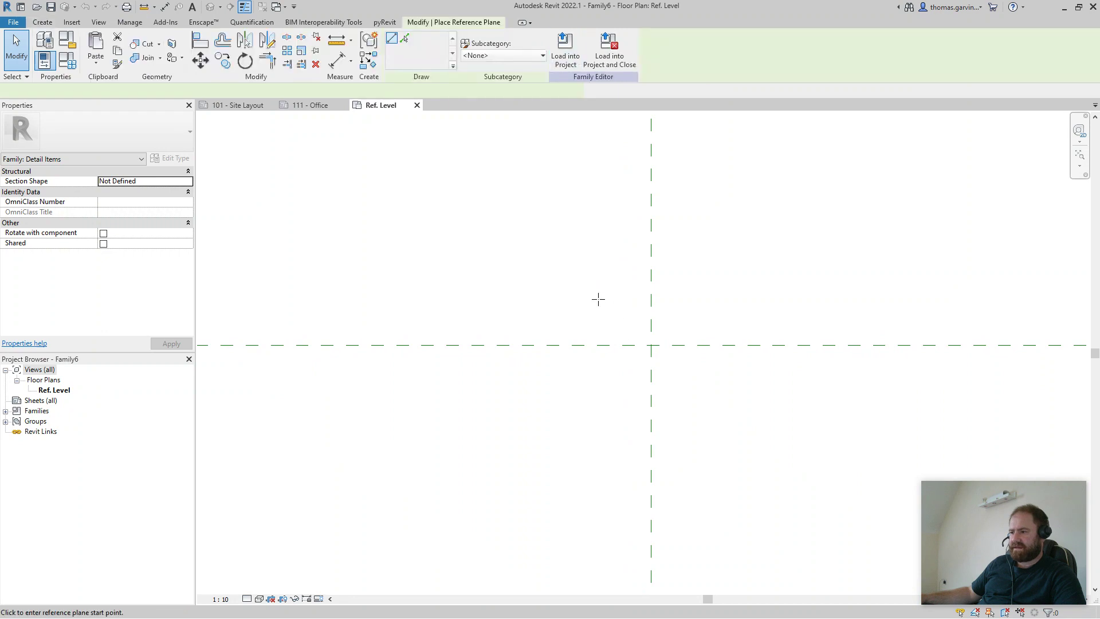
left_click(591, 407)
left_click(710, 284)
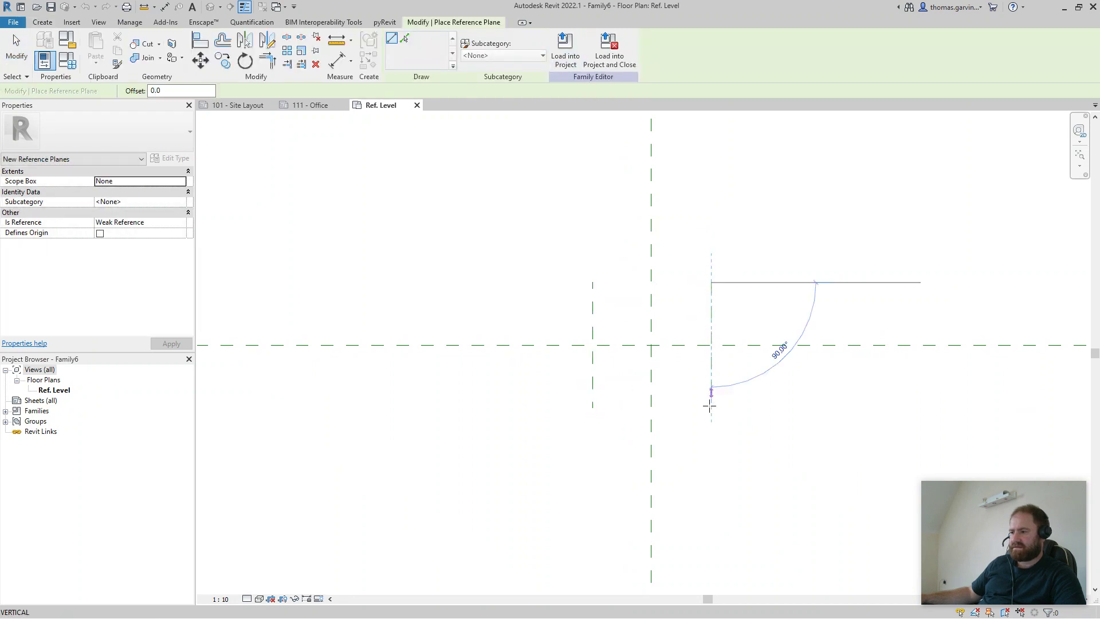
left_click(710, 408)
left_click(551, 317)
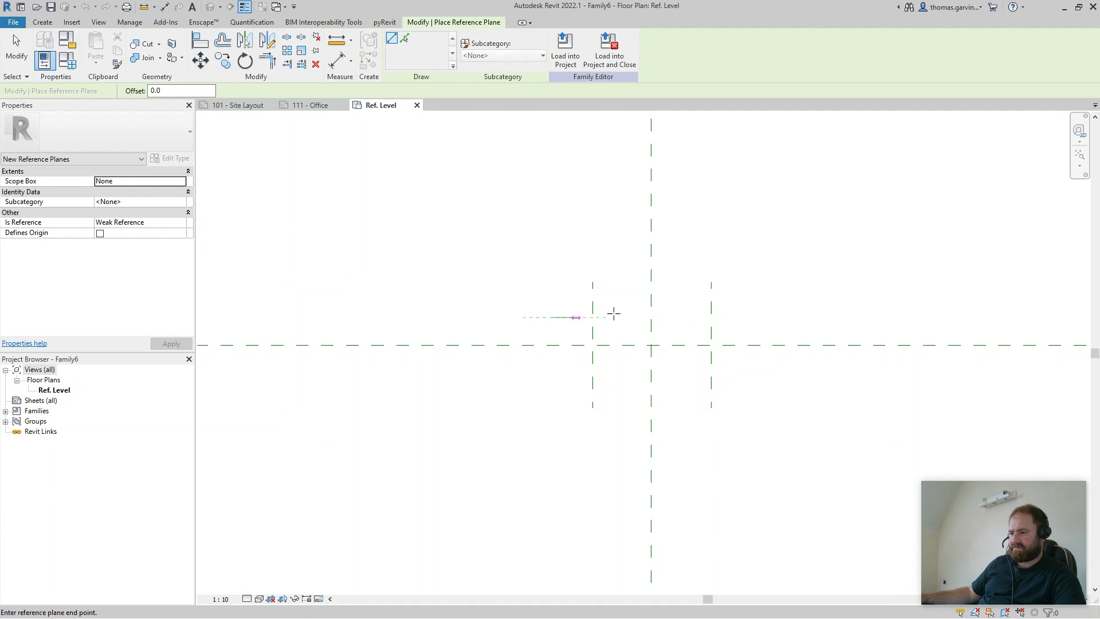
left_click(749, 317)
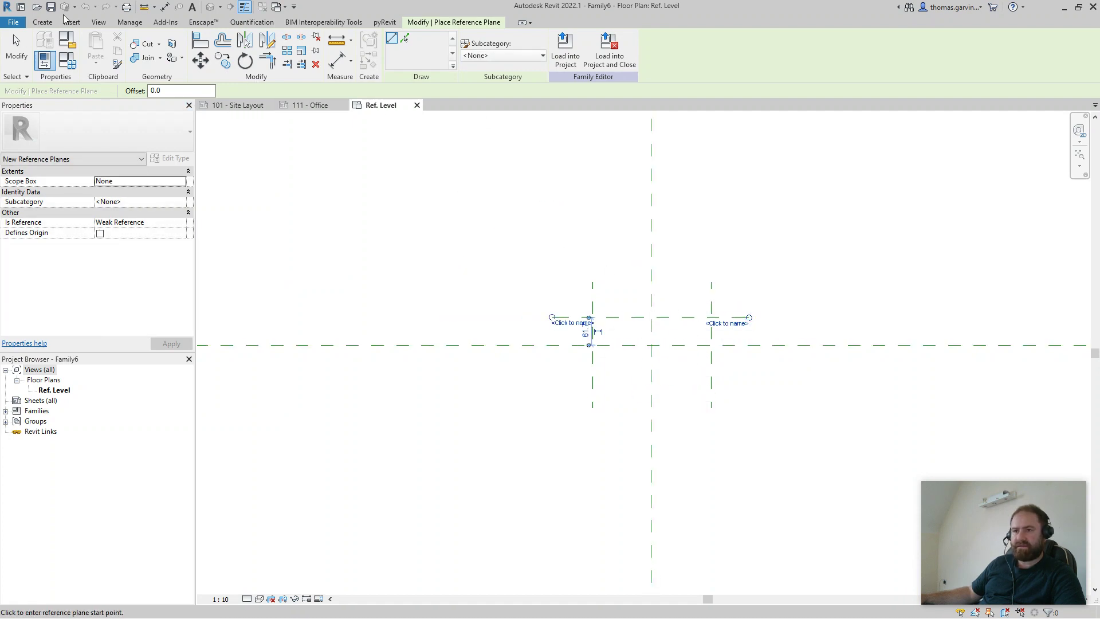
- Dimension the two outer vertical reference planes through the centre plane and make the spacings equal
left_click(165, 6)
left_click(592, 383)
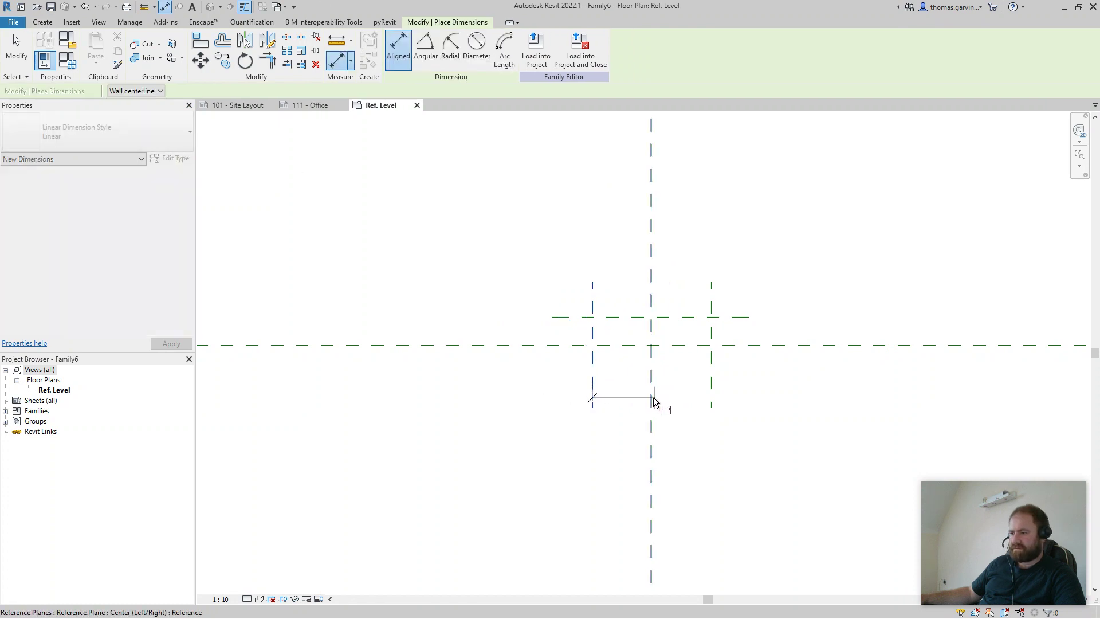
left_click(651, 400)
left_click(711, 381)
left_click(690, 454)
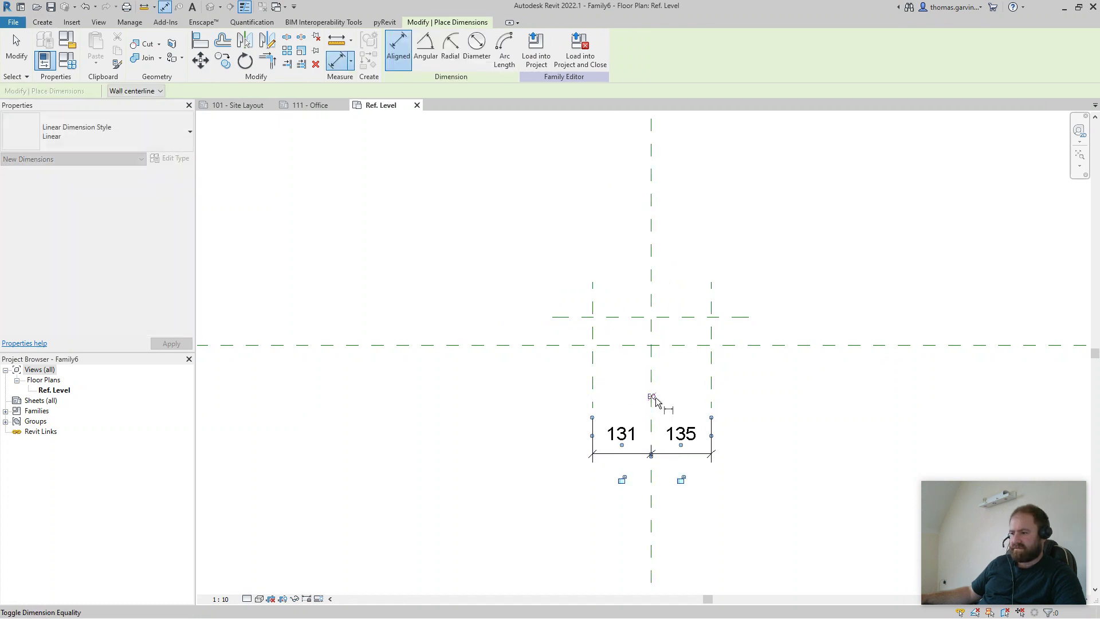
left_click(651, 396)
- Dimension the overall distance between the outer vertical reference planes and label it with a new type parameter named Width
left_click(590, 329)
left_click(711, 335)
left_click(696, 399)
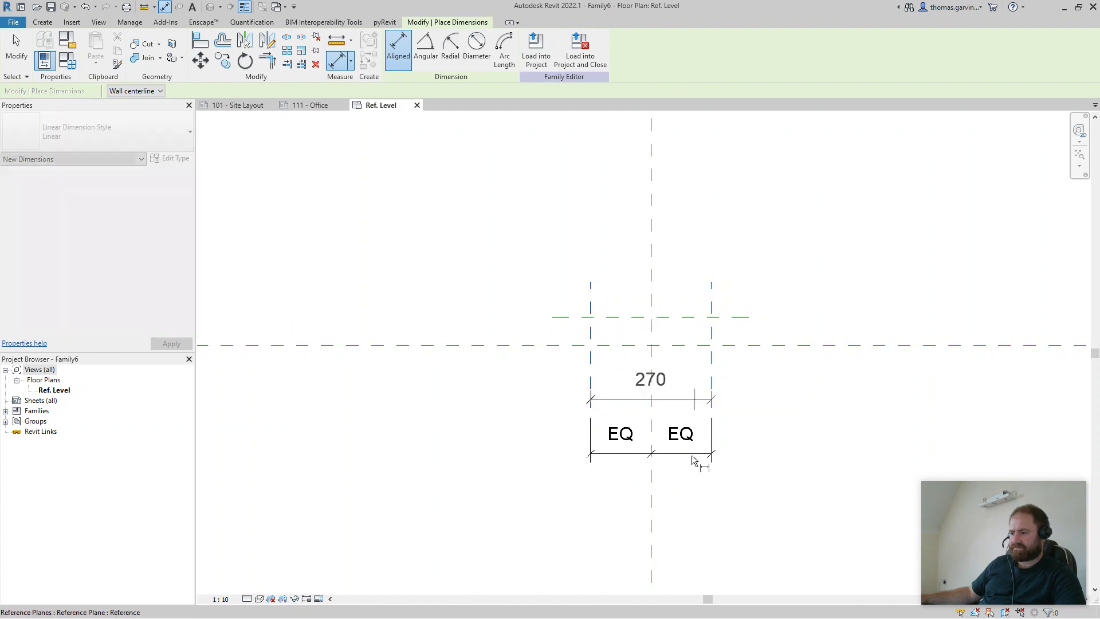
left_click(713, 498)
key("Escape")
key("Escape")
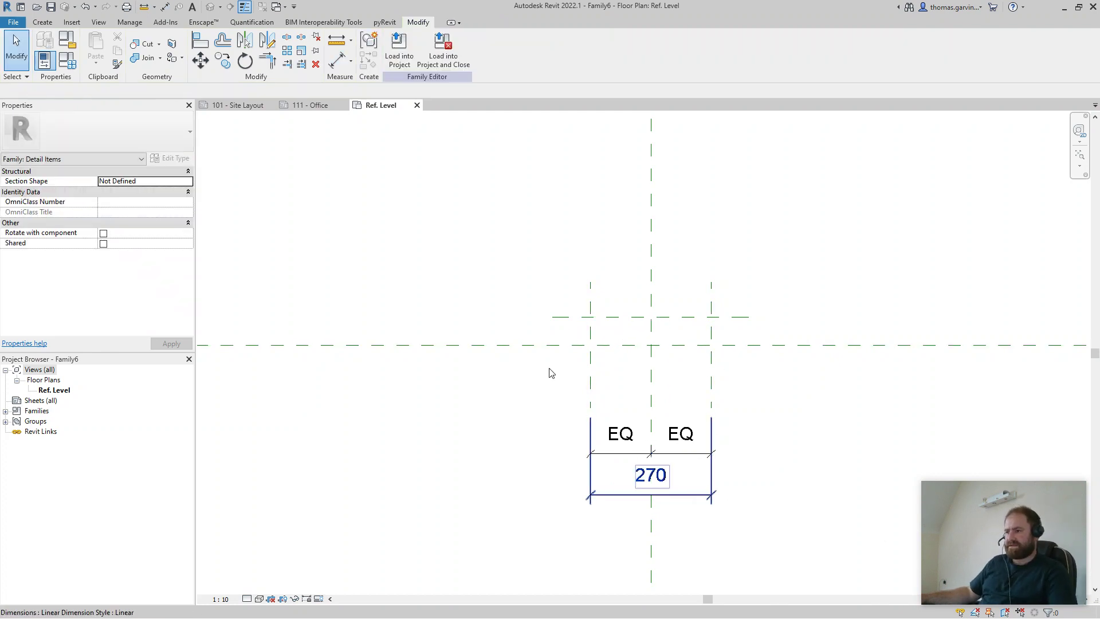
left_click(651, 474)
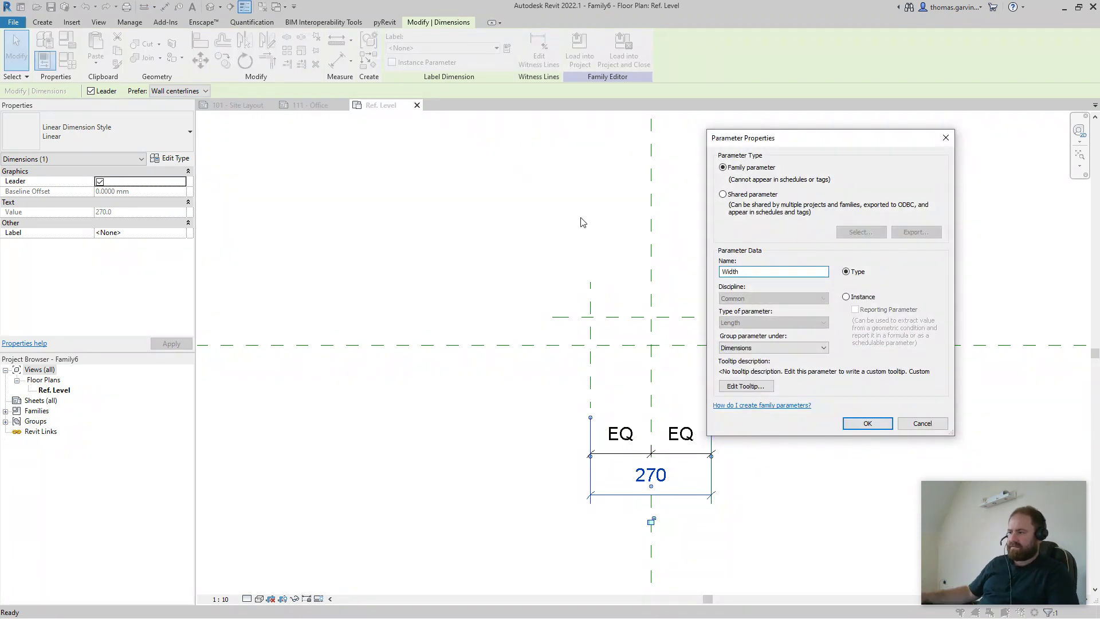
left_click(867, 424)
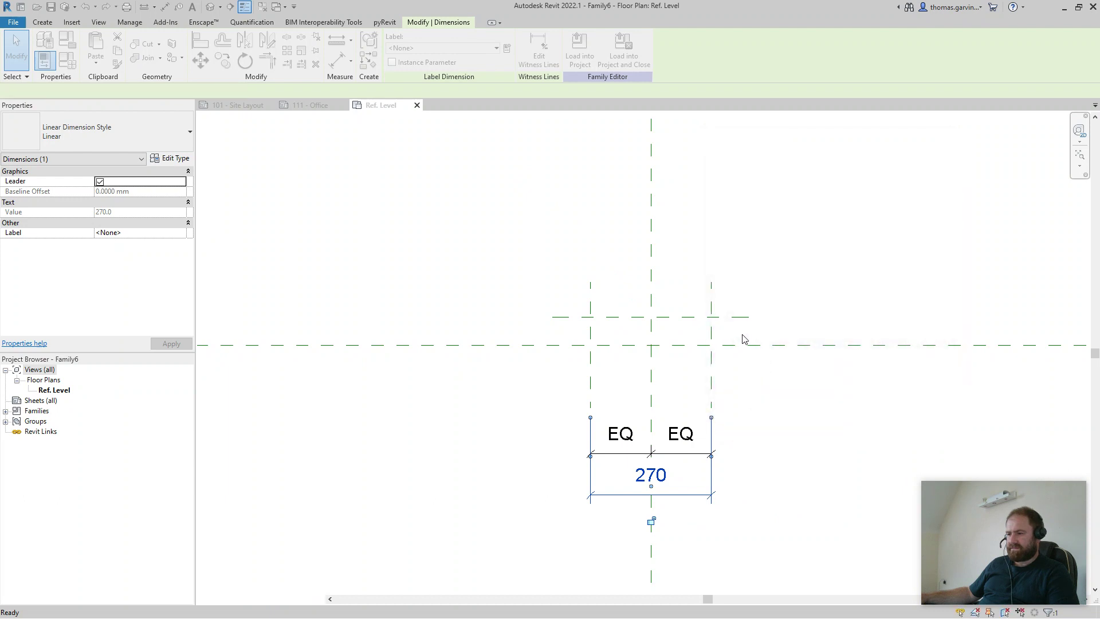
- Dimension the gap between the two horizontal reference planes and label it with a new type parameter named Thickness
left_click(171, 7)
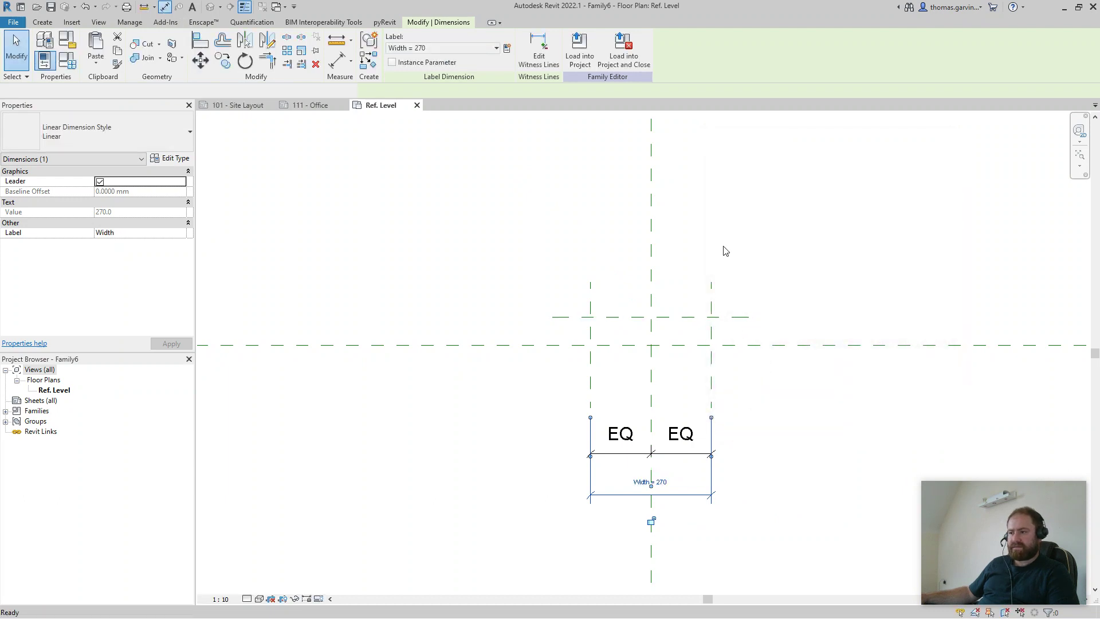
left_click(743, 346)
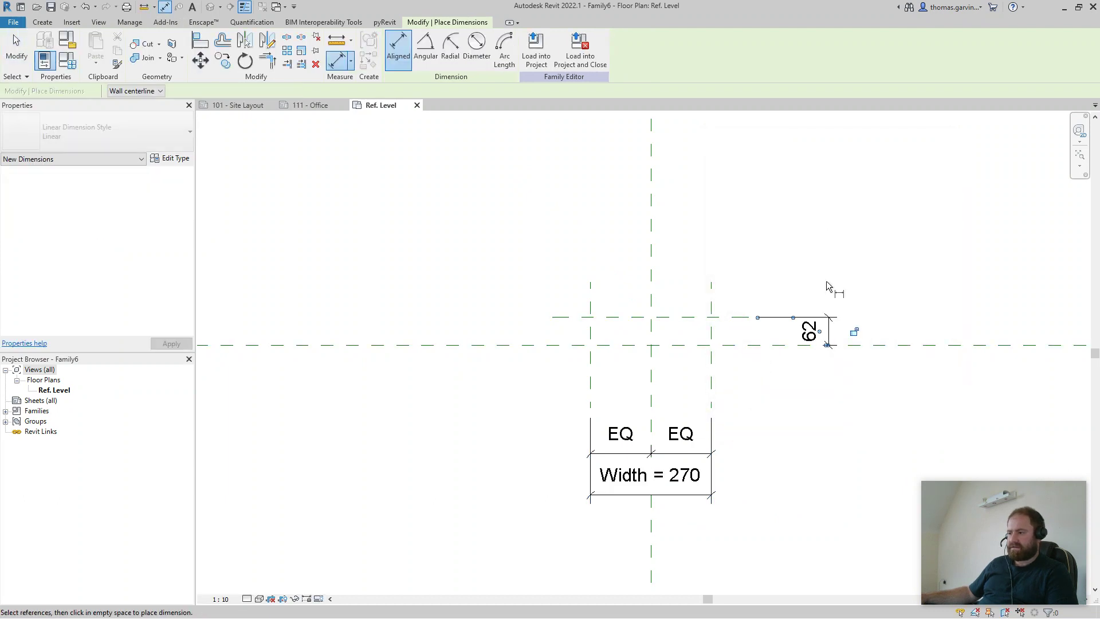
left_click(828, 334)
key("Escape")
key("Escape")
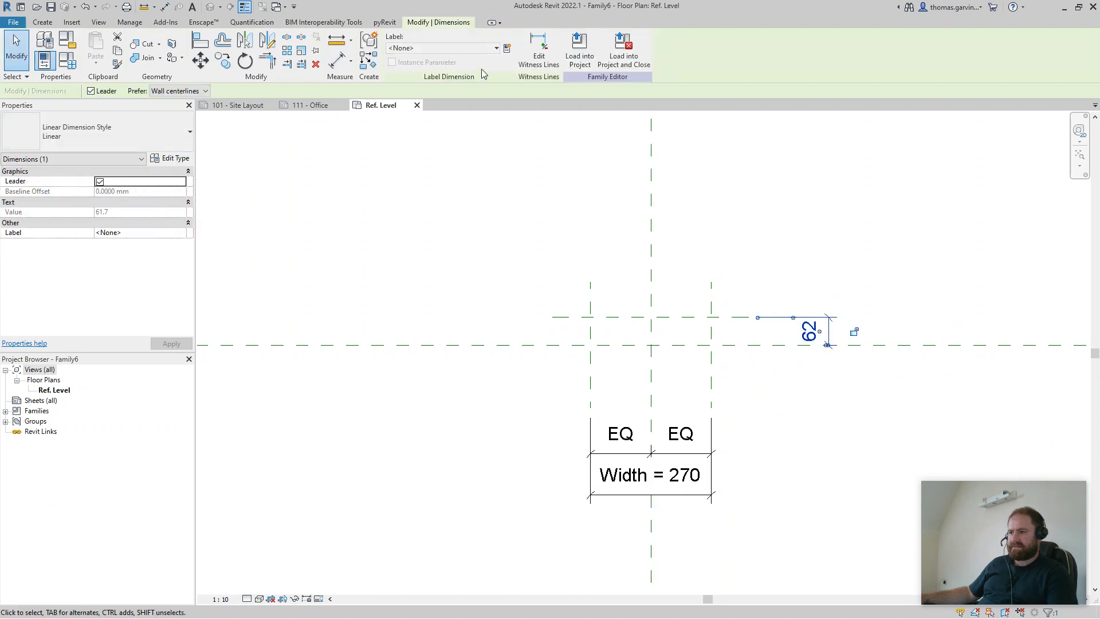
left_click(508, 49)
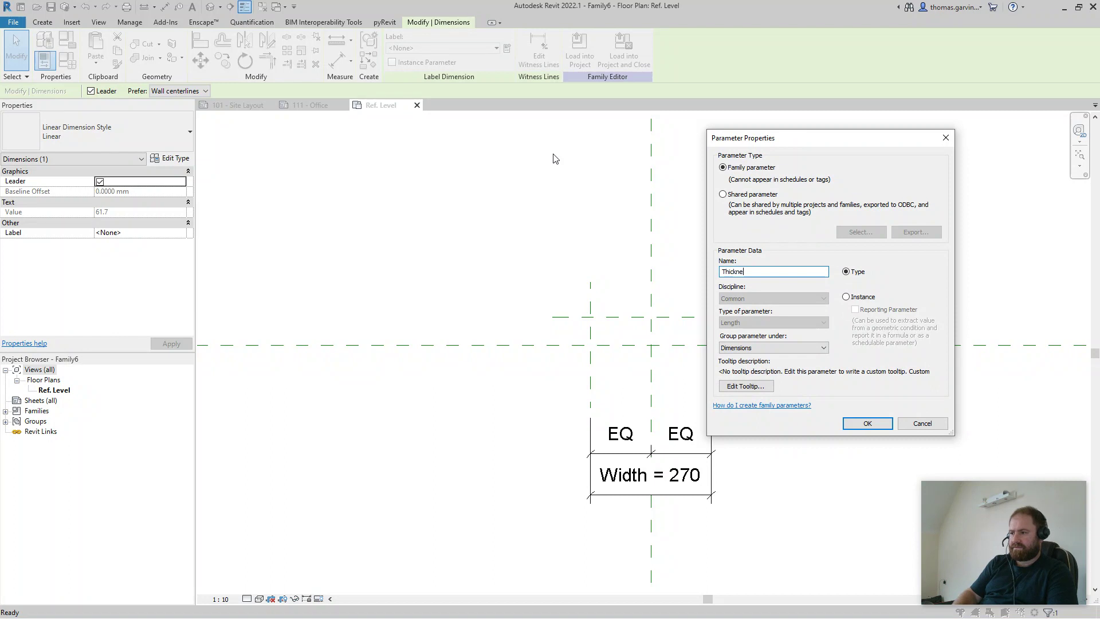
key("Return")
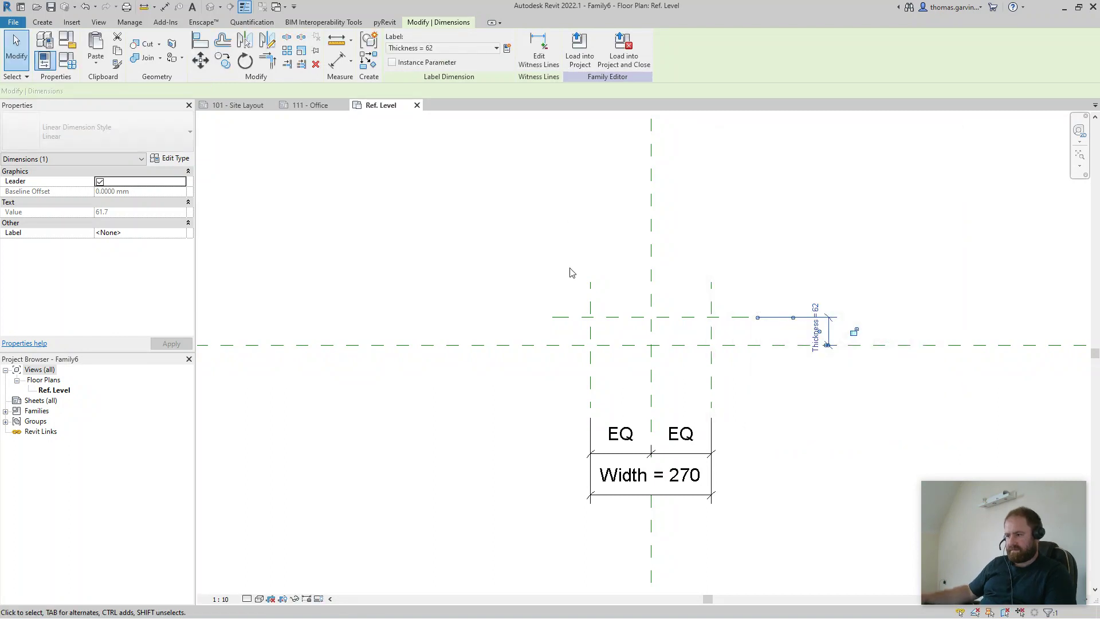
- Set the Thickness dimension between the horizontal reference planes to 5 mm
left_click(743, 512)
left_click(813, 312)
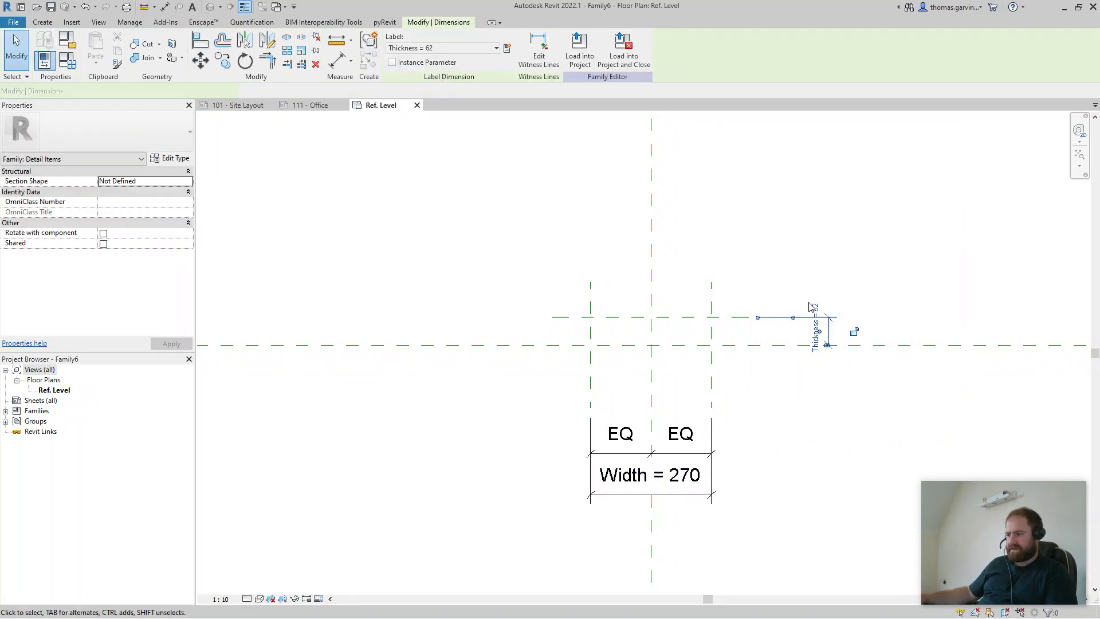
left_click(817, 312)
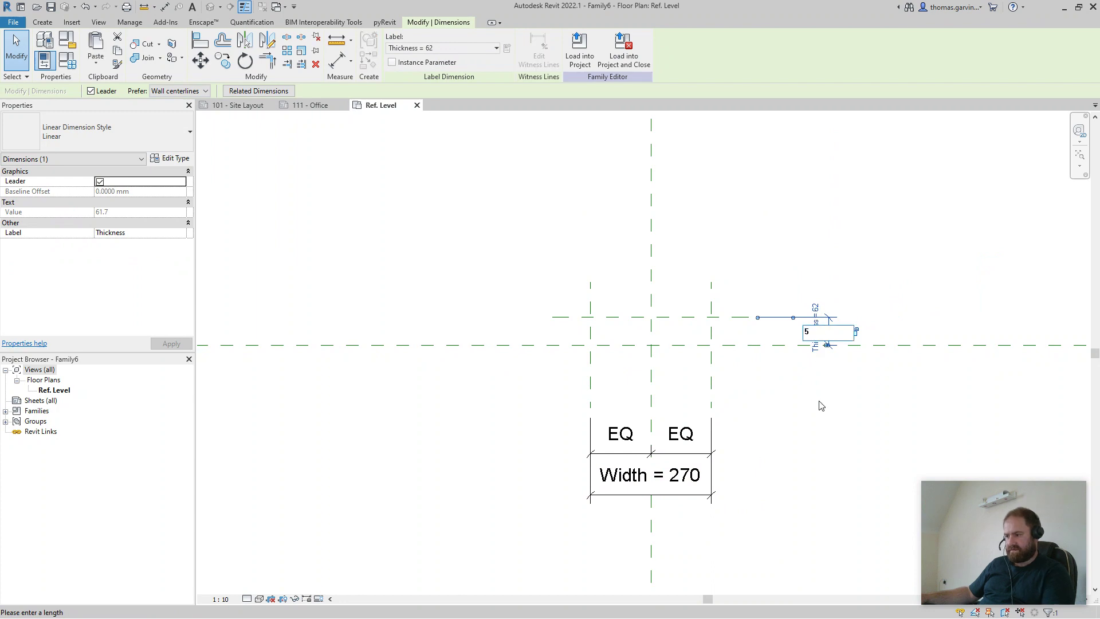
type("5")
key("Return")
- Set the Width dimension between the outer vertical reference planes to 30 mm
left_click(664, 480)
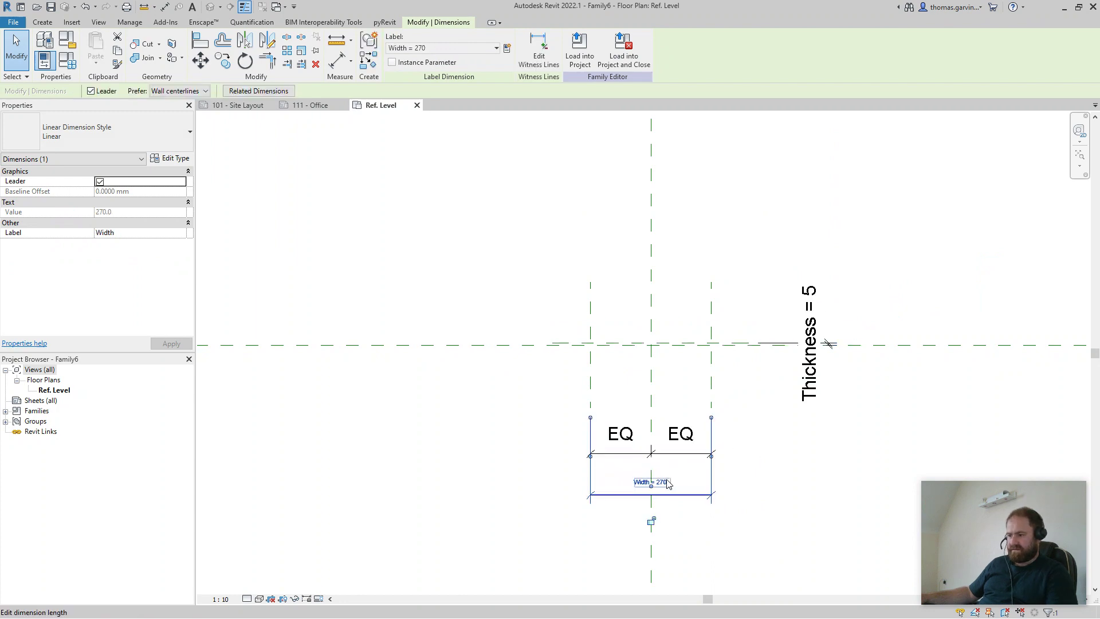
left_click(668, 482)
type("30")
key("Return")
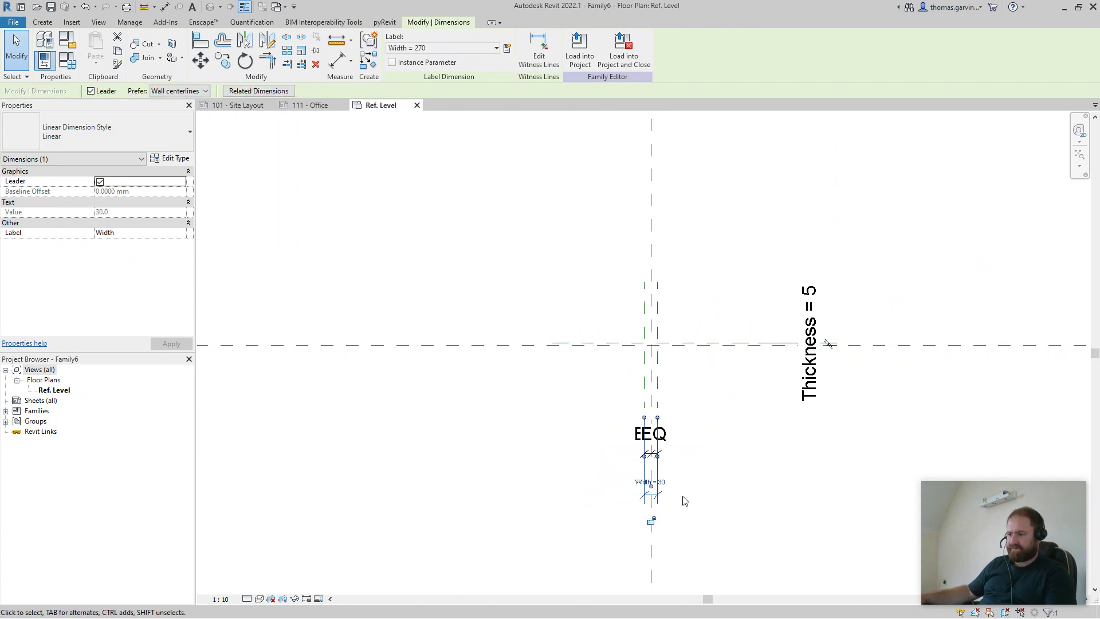
- Start a filled region in the detail item family and choose the Solid Fill - Black type
scroll(682, 359, "up", 5)
middle_click_drag(618, 360, 621, 351)
key("Escape")
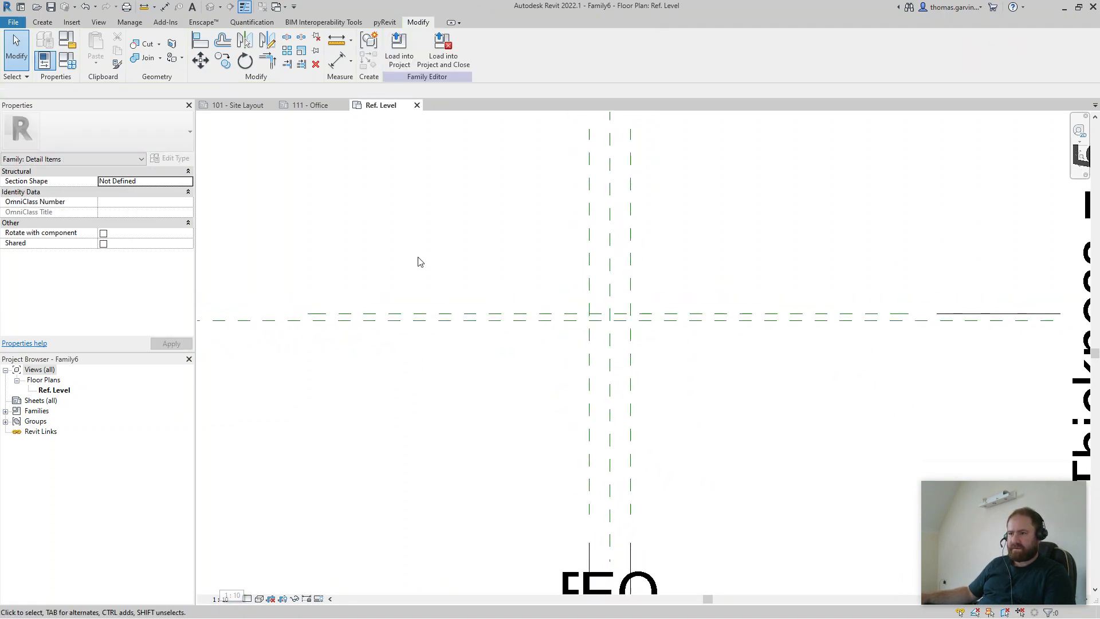
left_click(42, 22)
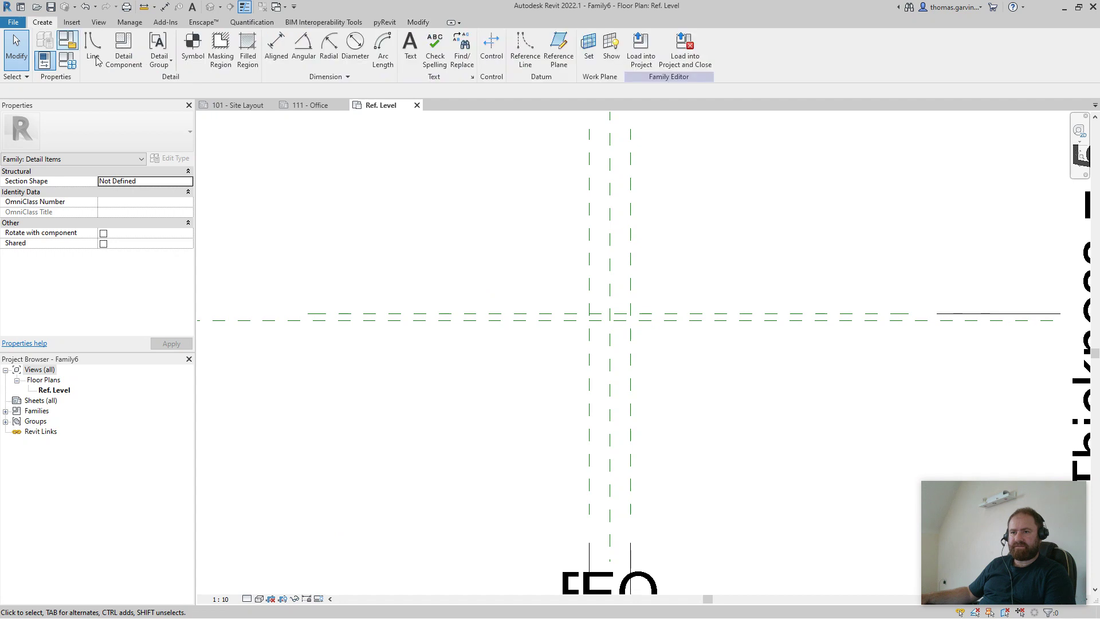
left_click(247, 50)
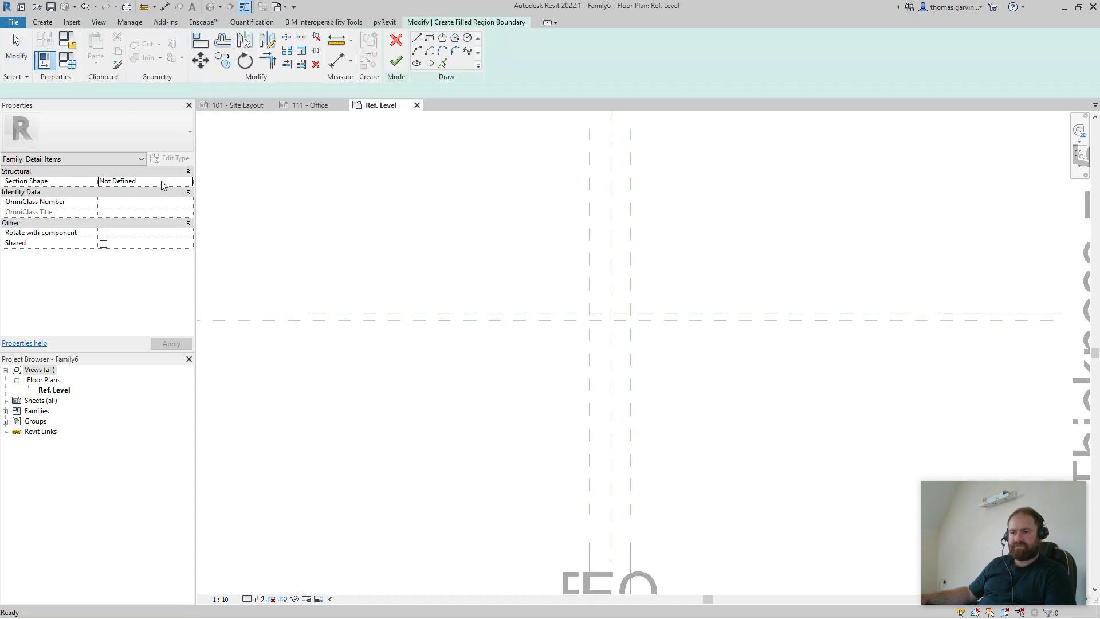
left_click(174, 147)
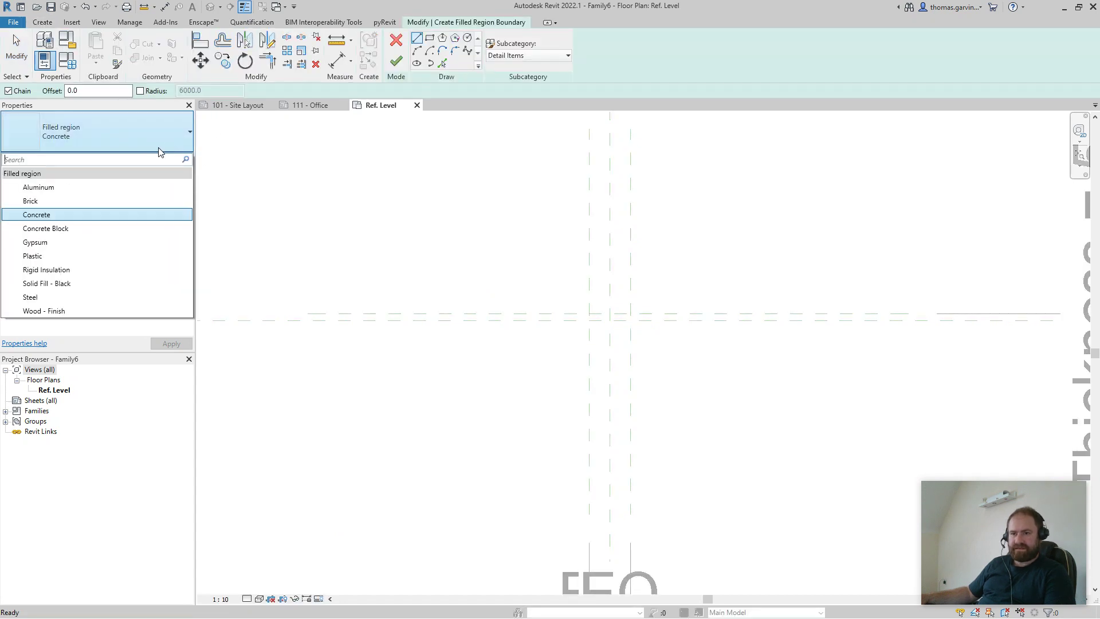
left_click(90, 284)
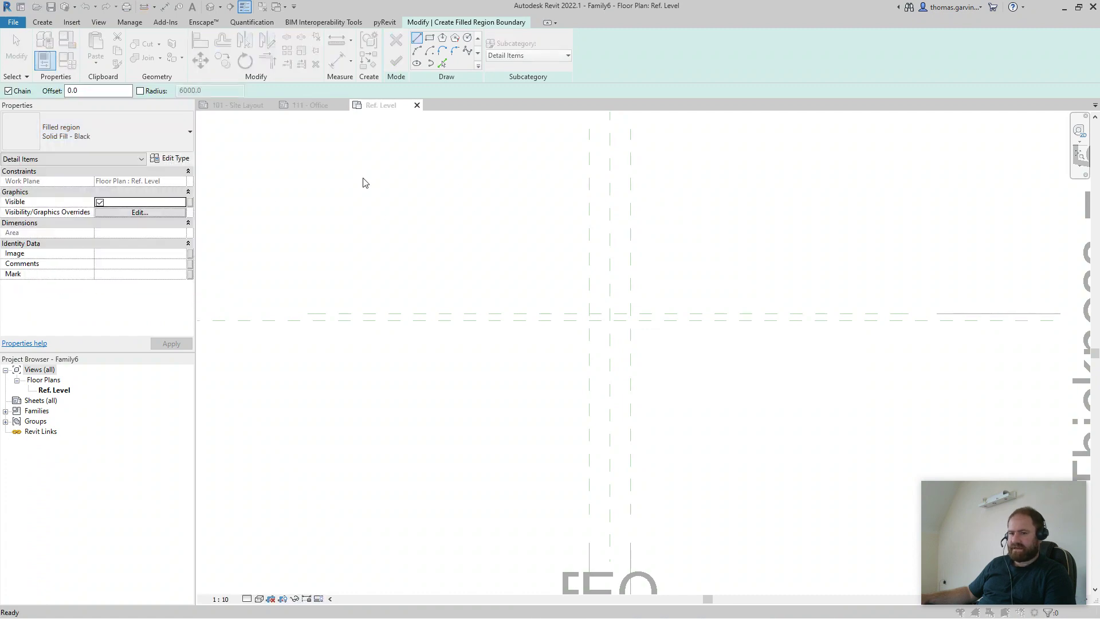
- Duplicate the filled region type as Solid Red and set its foreground pattern color to Red
left_click(169, 158)
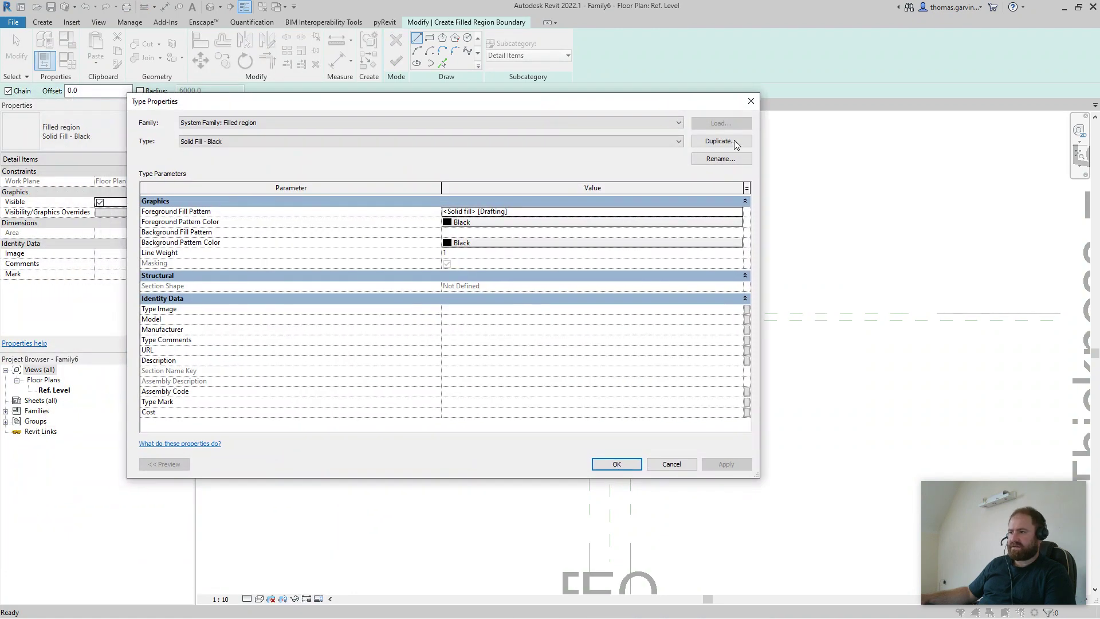
left_click(721, 141)
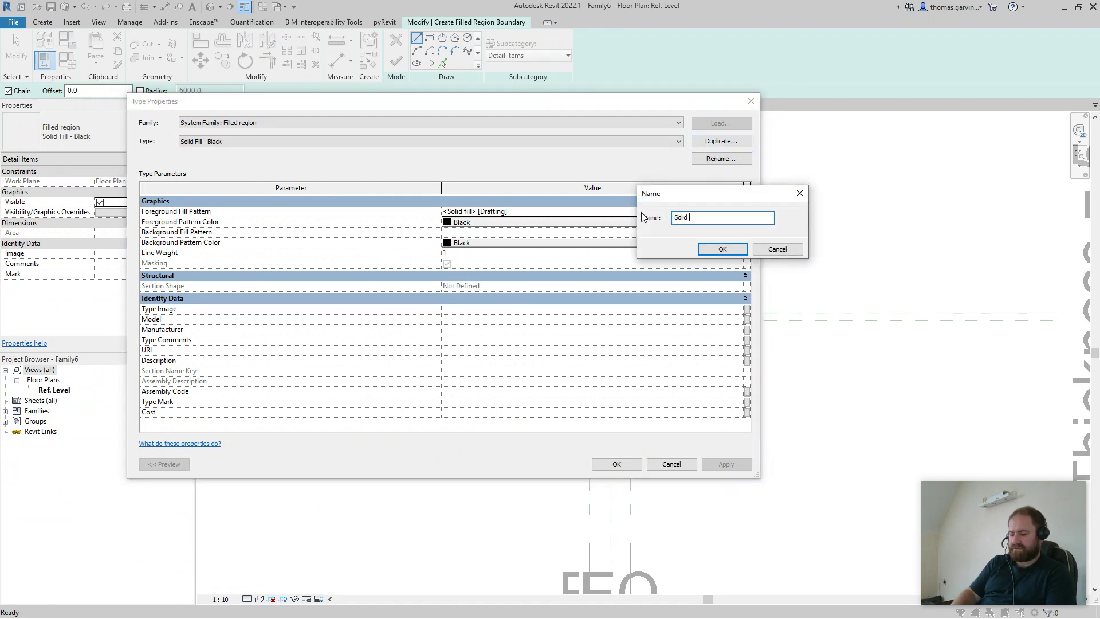
left_click(716, 252)
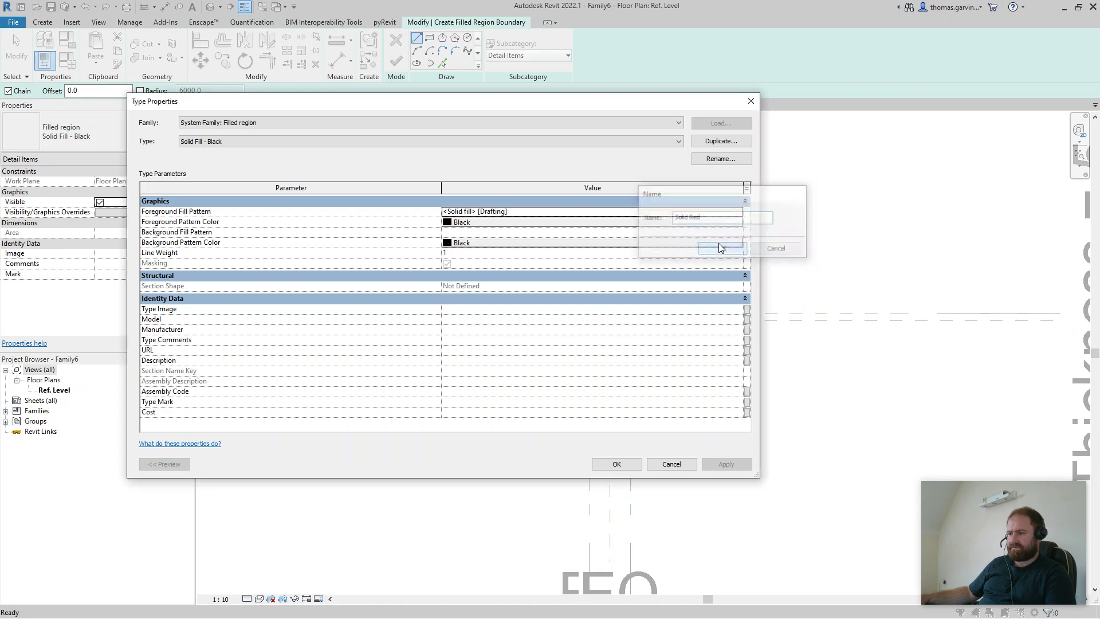
left_click(508, 222)
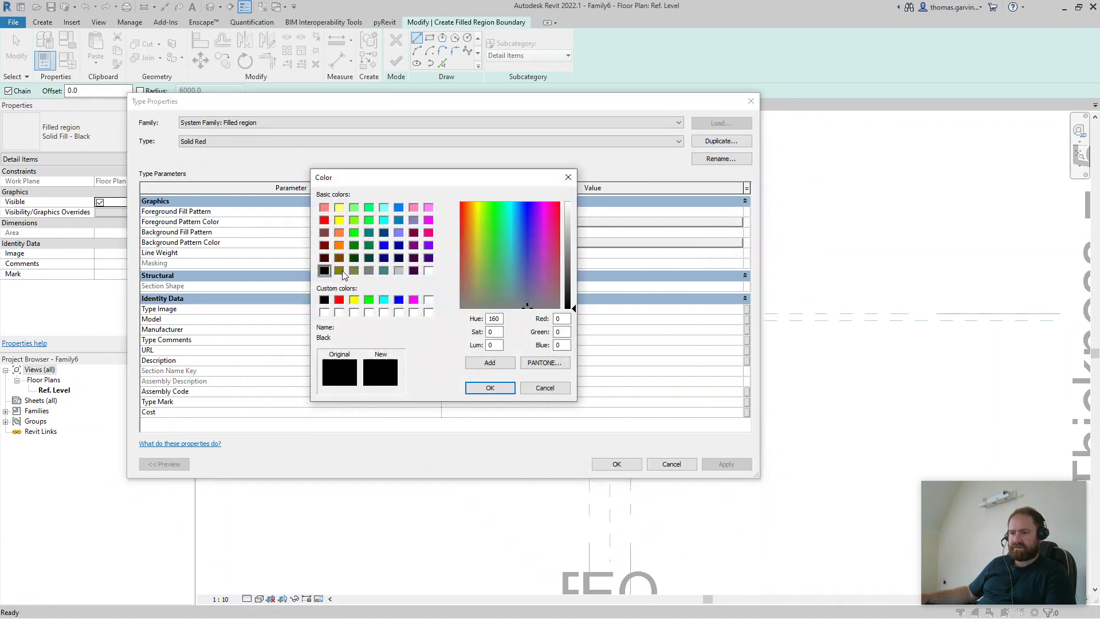
left_click(339, 300)
left_click(480, 388)
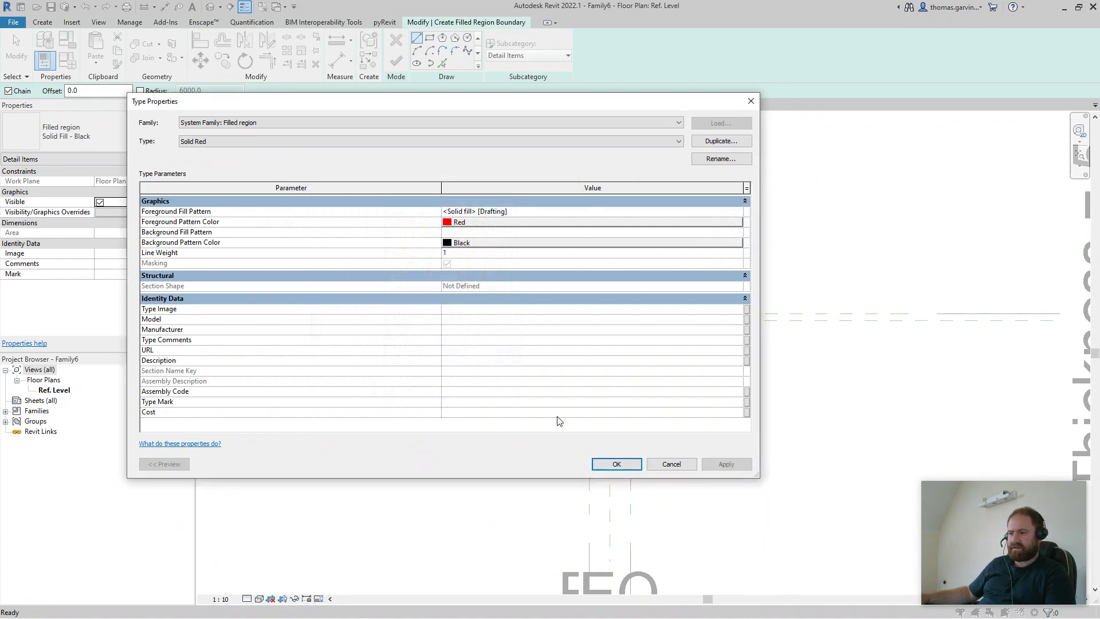
left_click(602, 468)
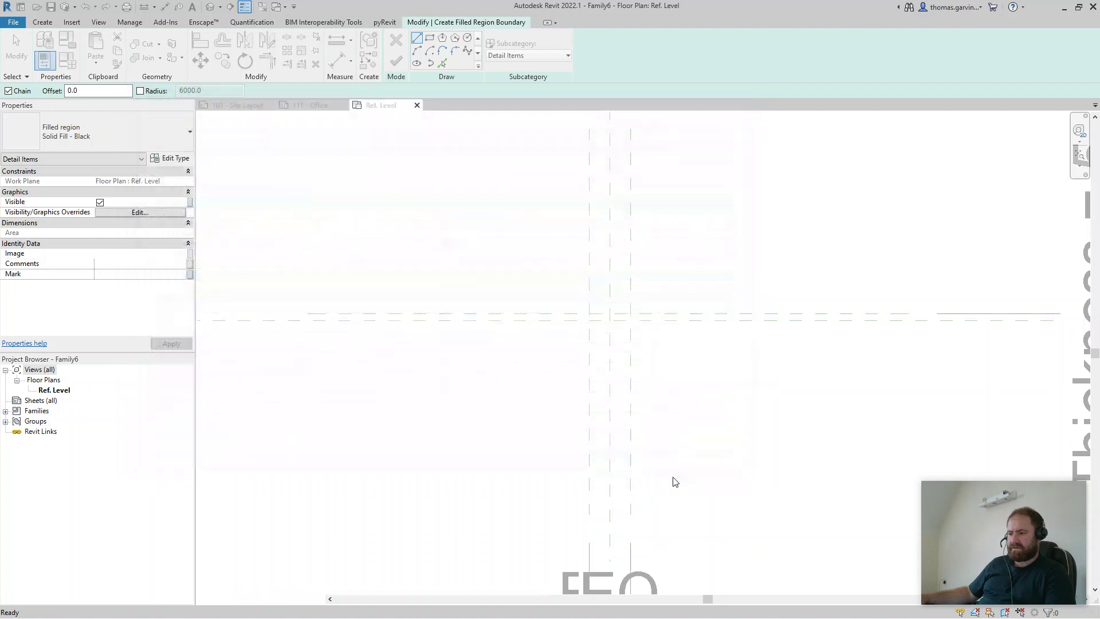
- Draw a rectangular region boundary across the intersections of the outer vertical and two horizontal reference planes
left_click(429, 39)
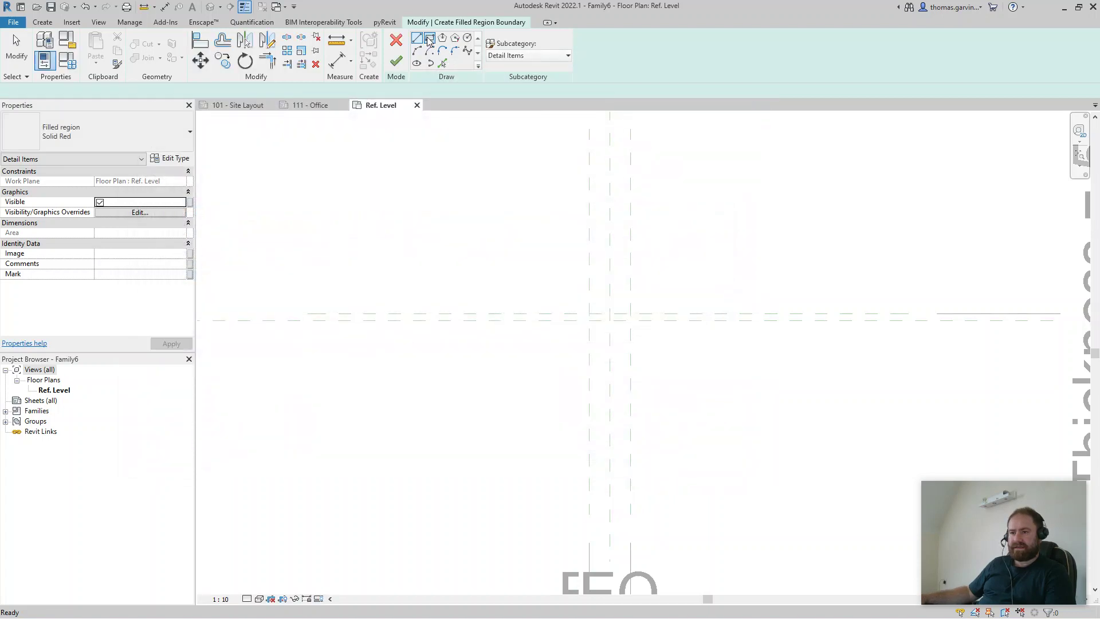
left_click(590, 309)
scroll(630, 321, "up", 3)
left_click(644, 316)
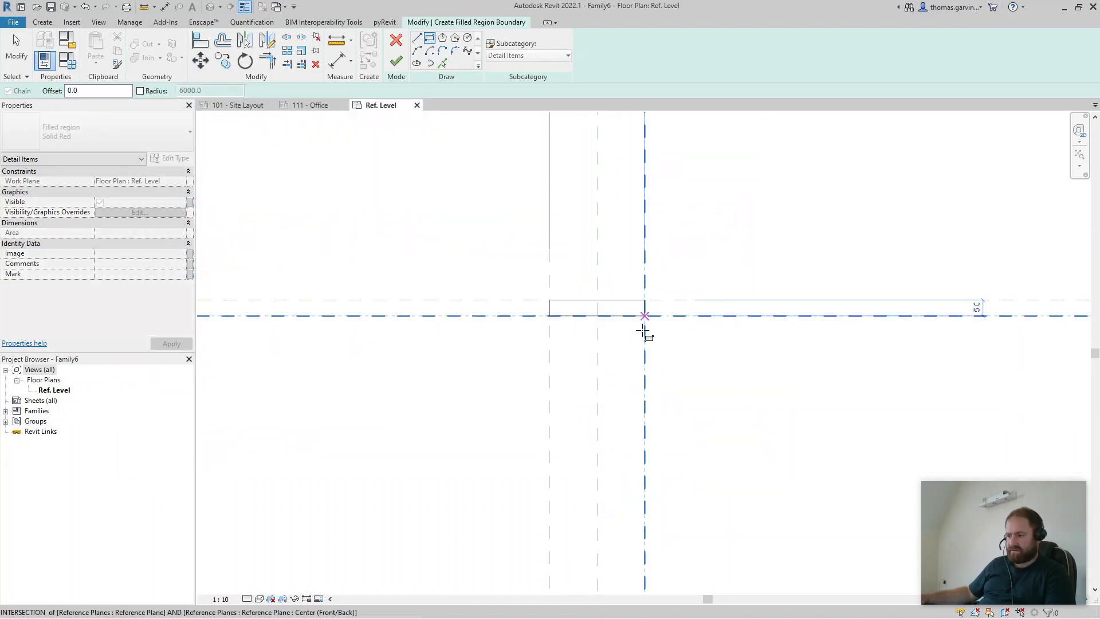
- Lock the rectangle's edges to the surrounding reference planes and finish the filled region
left_click(623, 320)
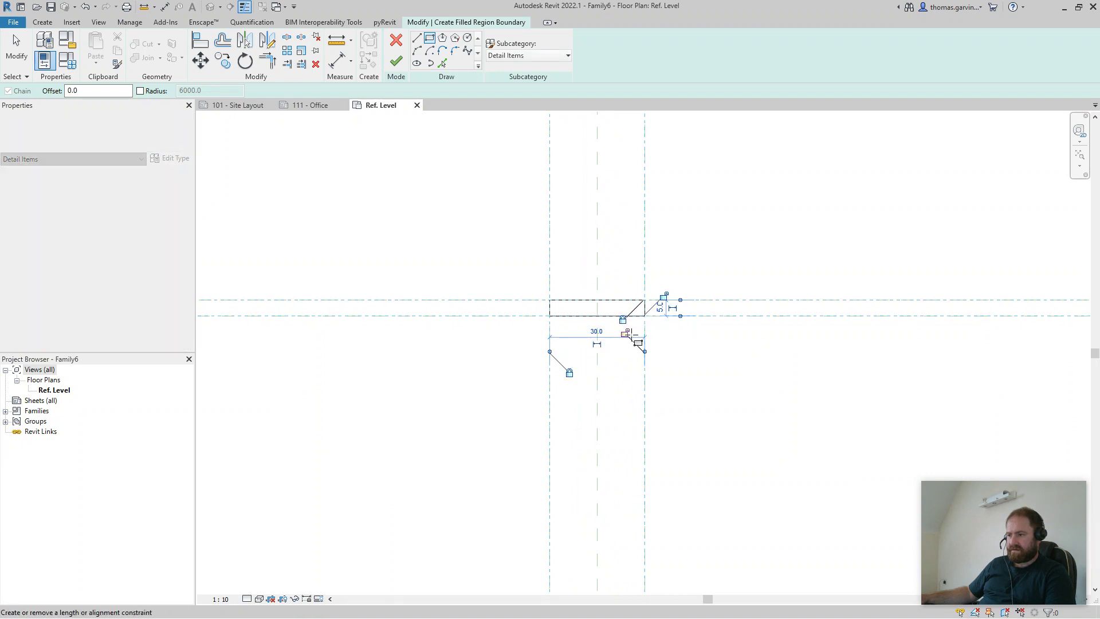
left_click(624, 333)
left_click(664, 297)
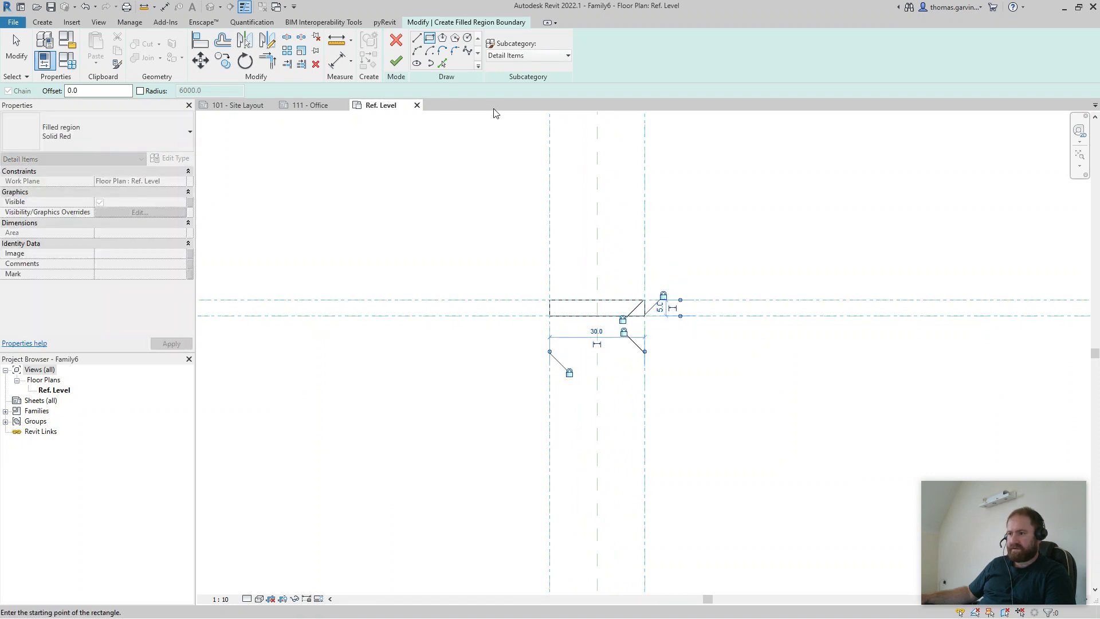
left_click(396, 61)
left_click(871, 234)
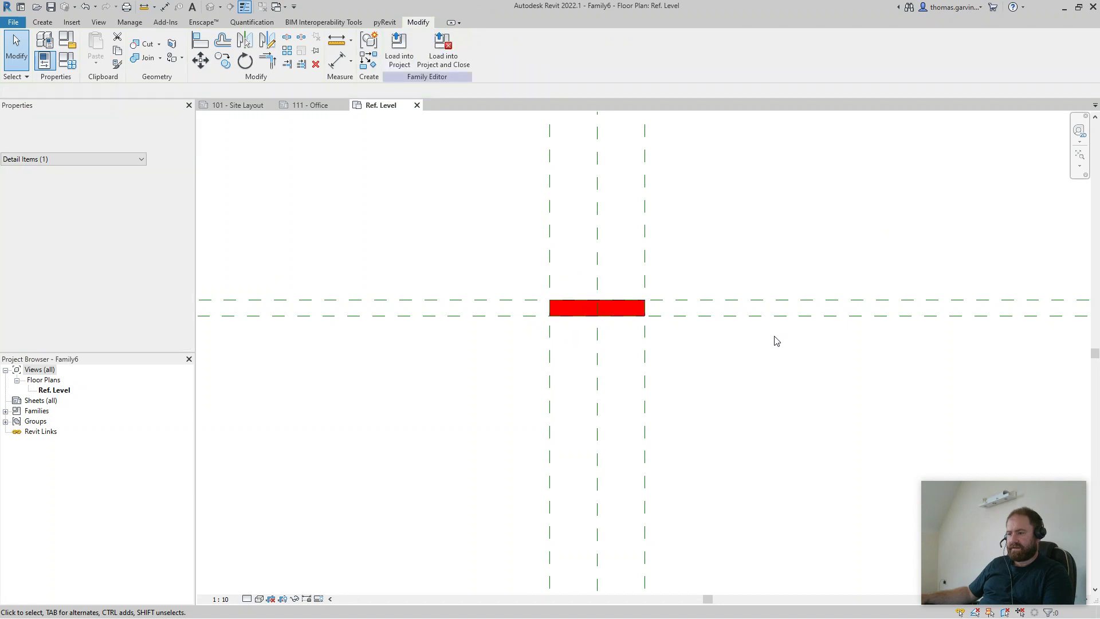
scroll(599, 323, "up", 2)
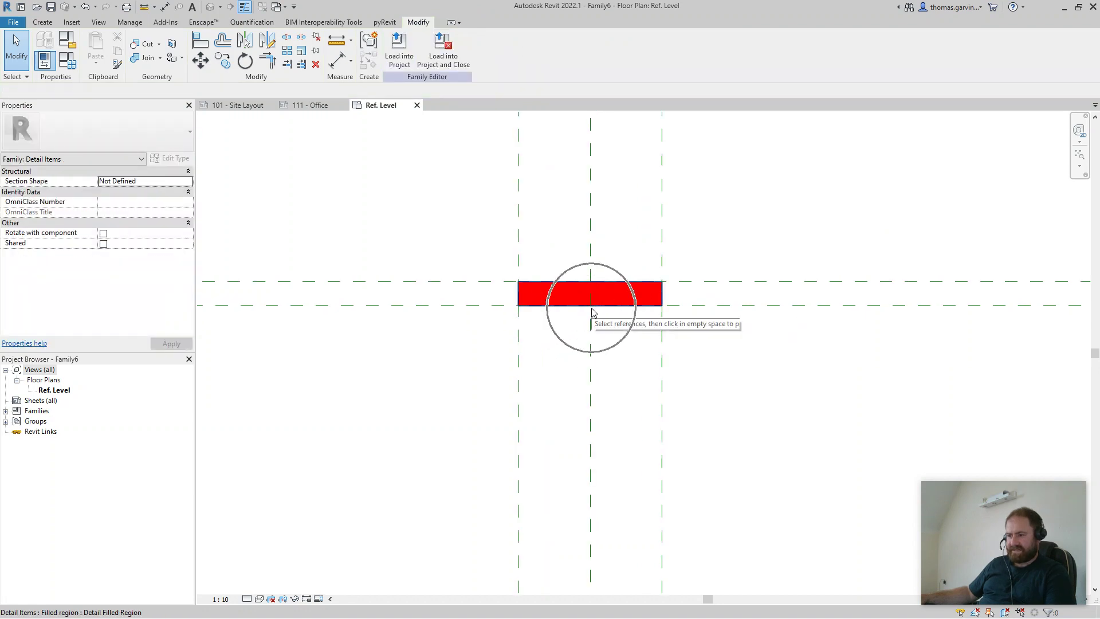
left_click(591, 308)
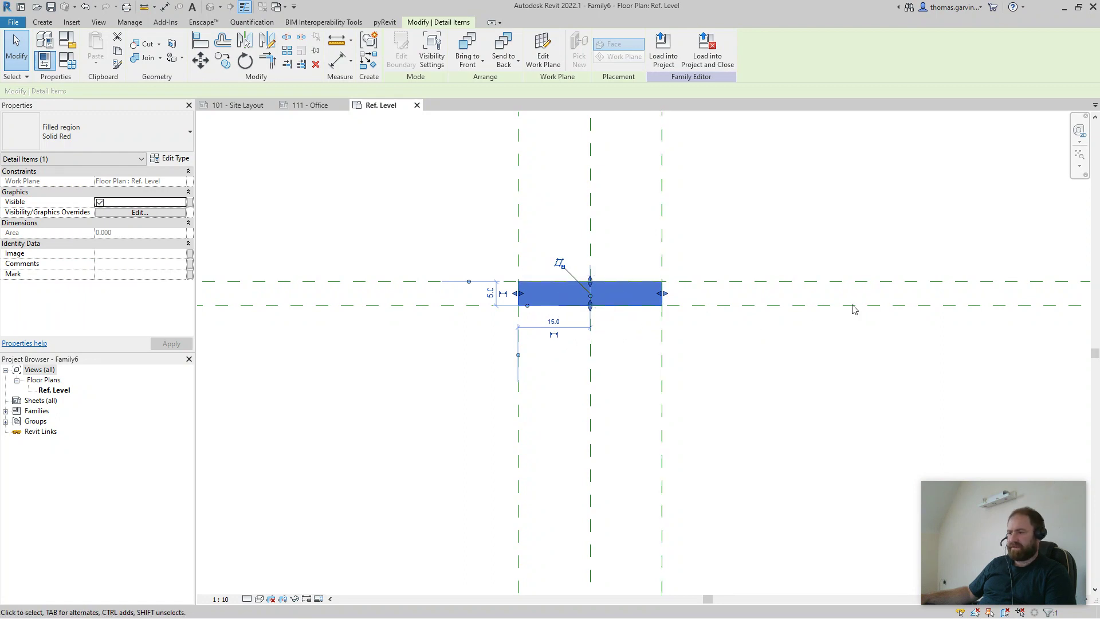
left_click(844, 272)
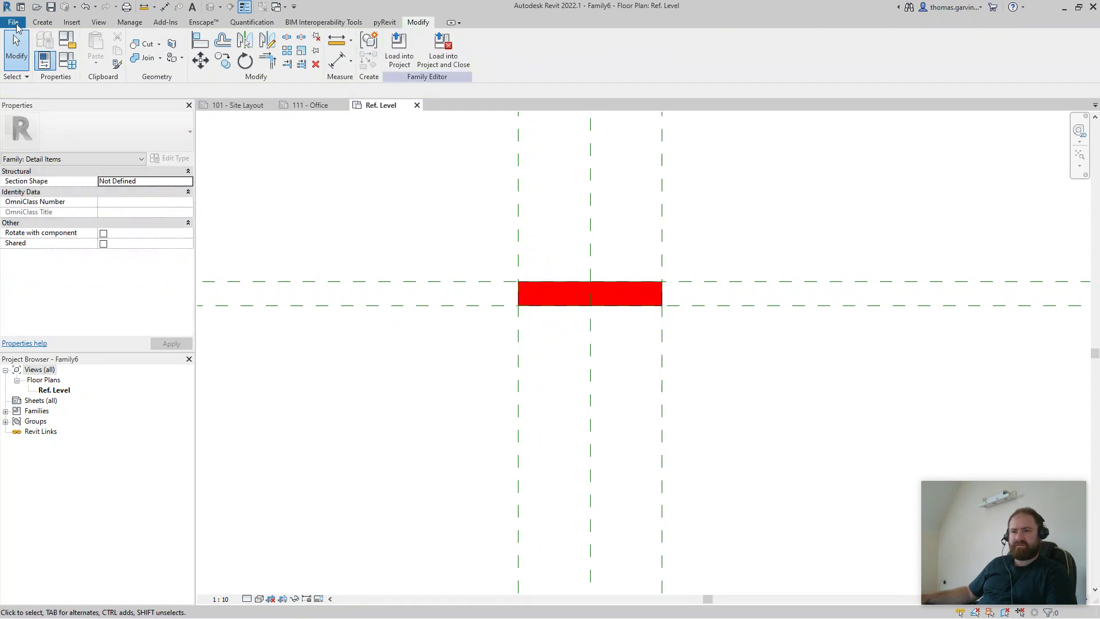
- Create a new family from the Metric Detail Item line based template
left_click(12, 22)
mouse_move(71, 67)
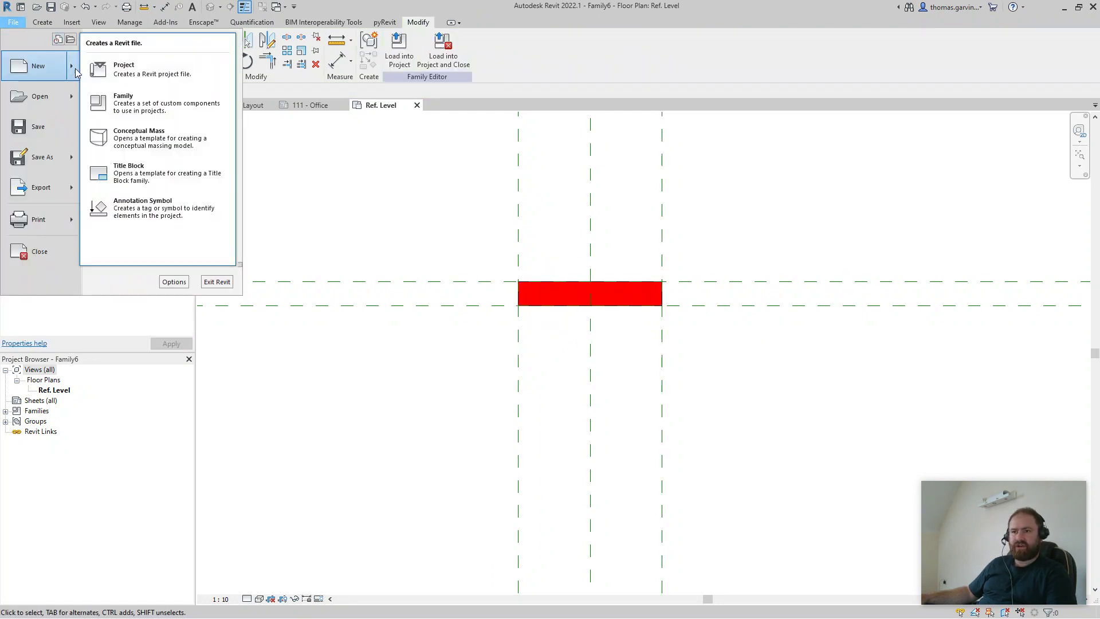
left_click(150, 104)
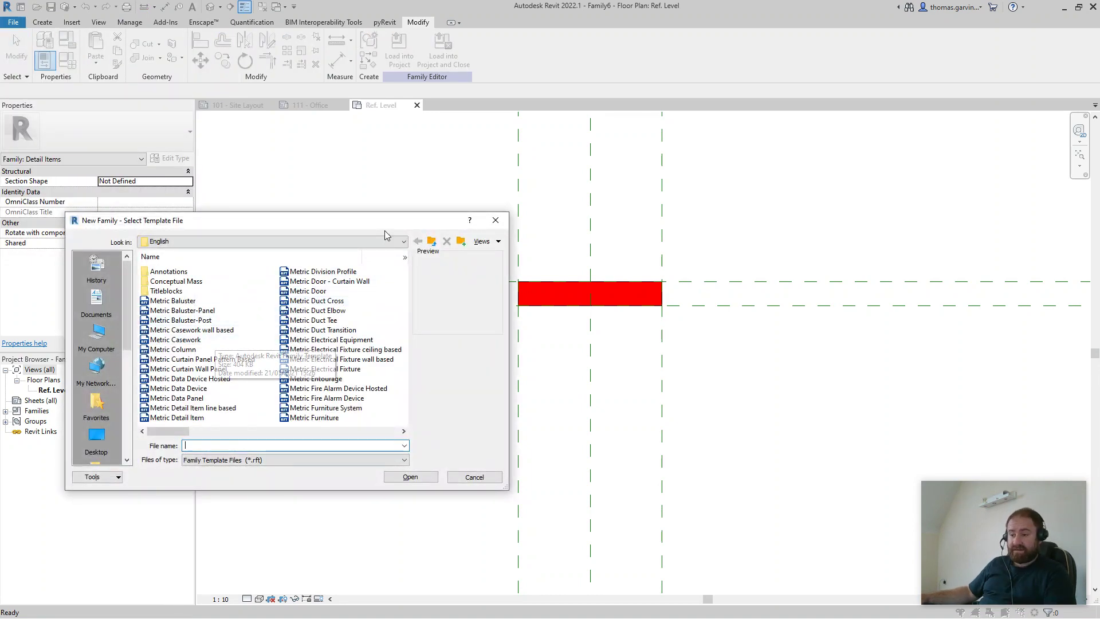
left_click(206, 408)
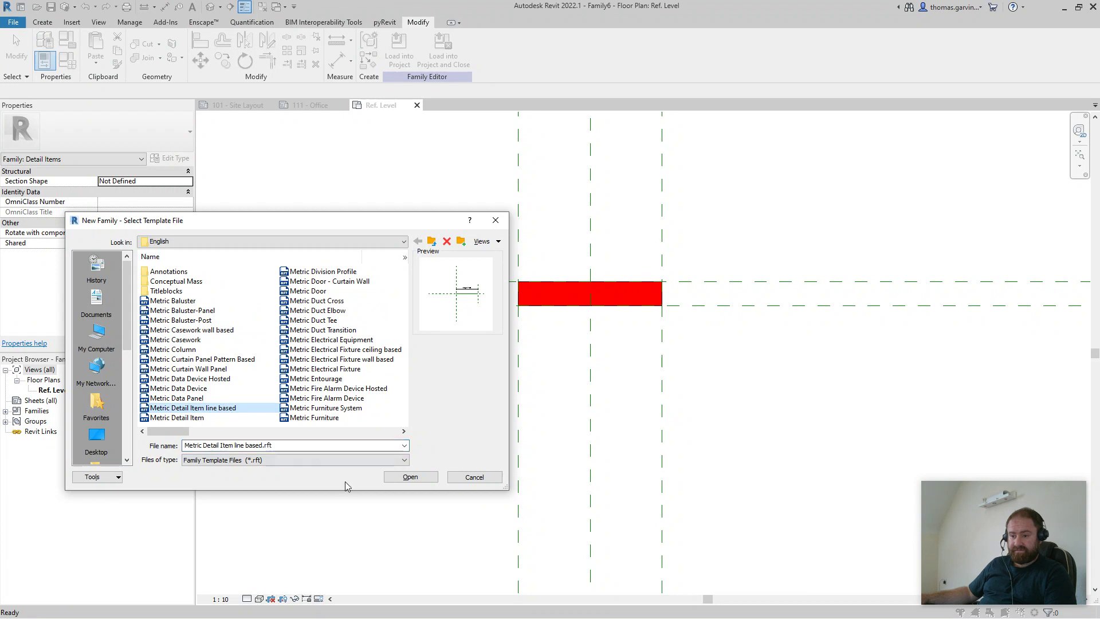
left_click(434, 483)
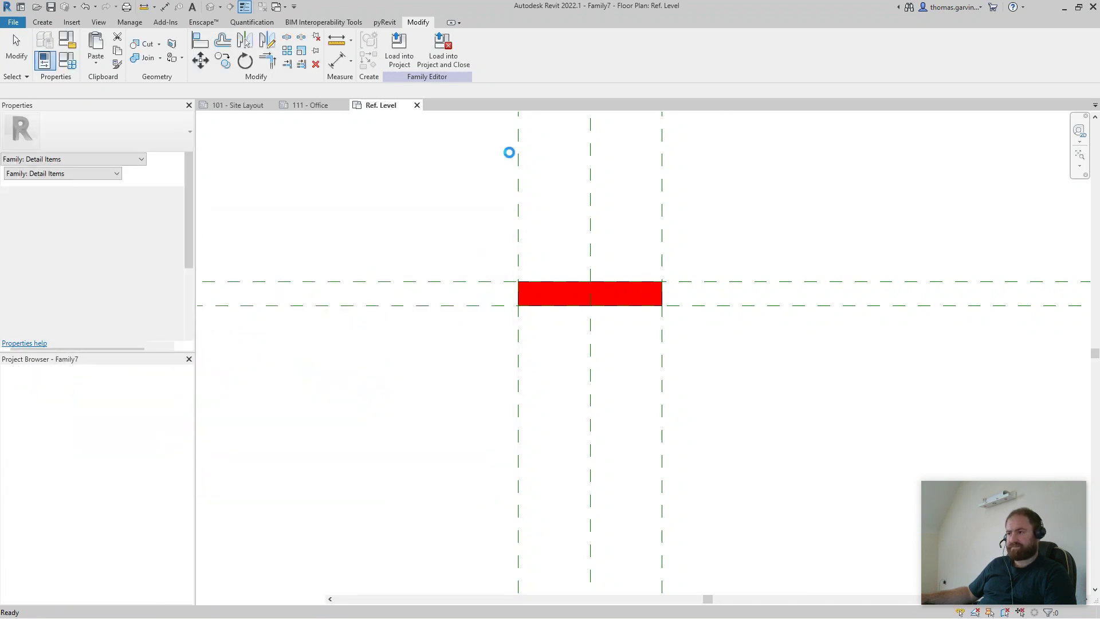
- Return to the red filled region family, load it into Family7 only, and close it without saving
left_click(380, 104)
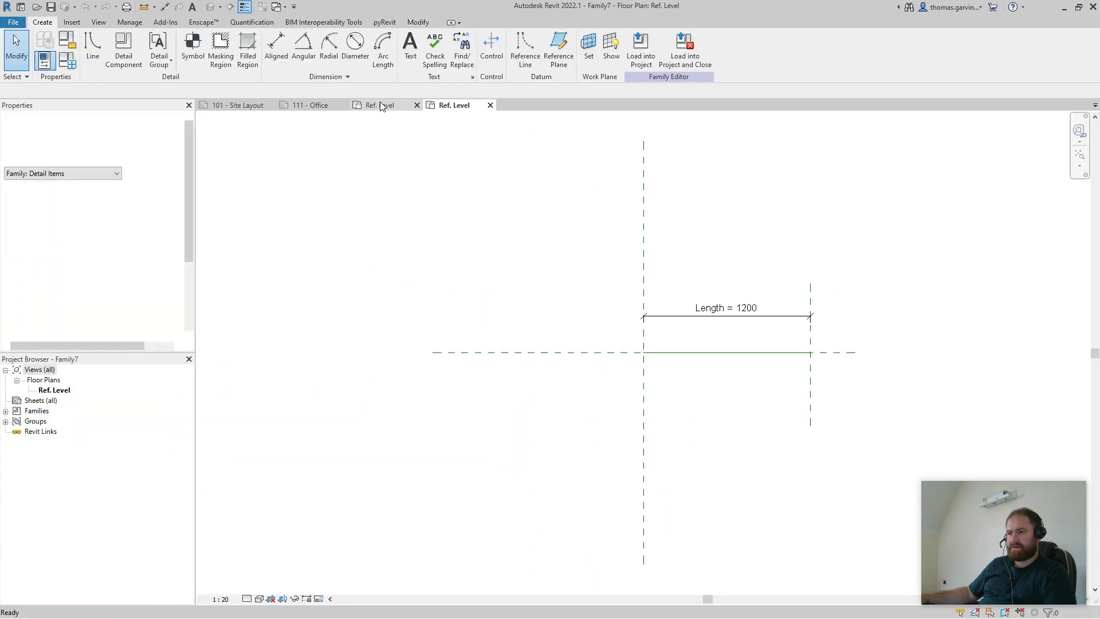
left_click(606, 300)
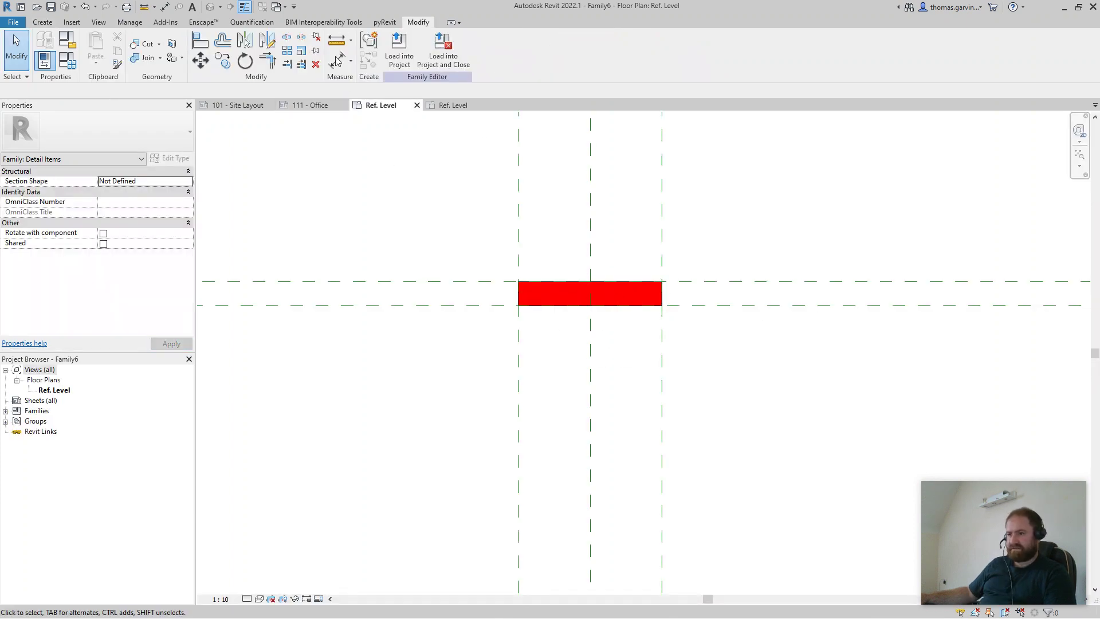
left_click(444, 50)
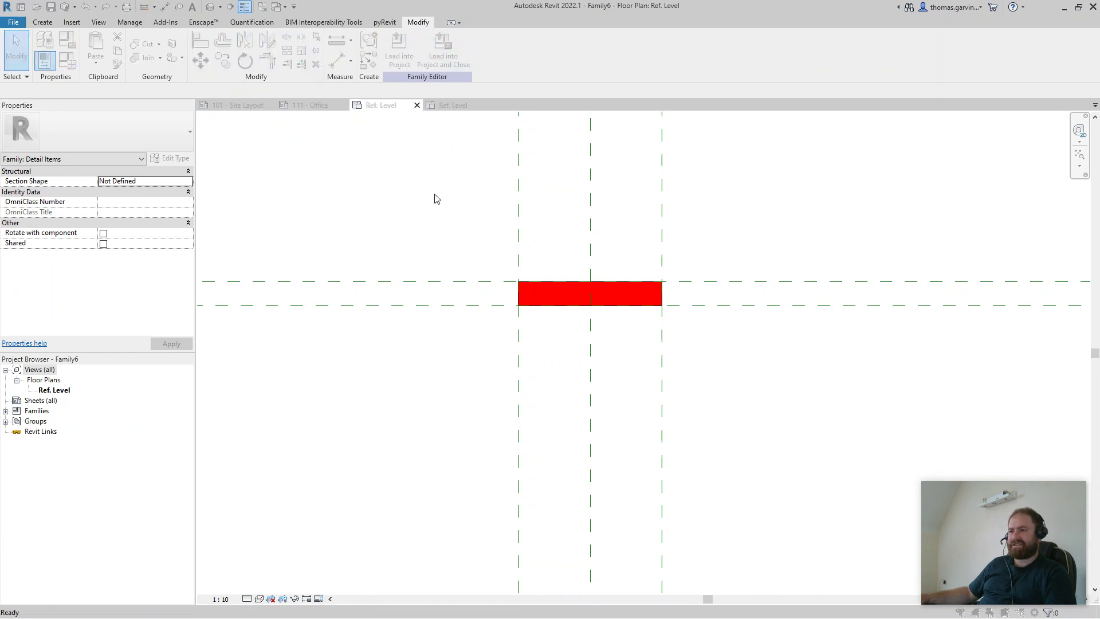
left_click(479, 268)
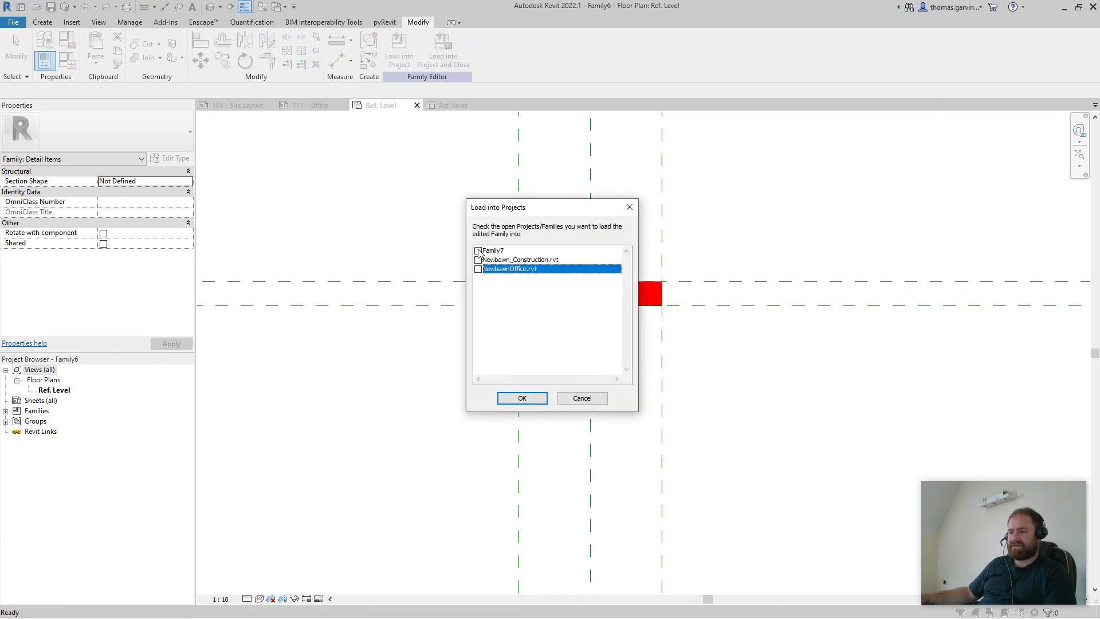
left_click(479, 251)
left_click(522, 400)
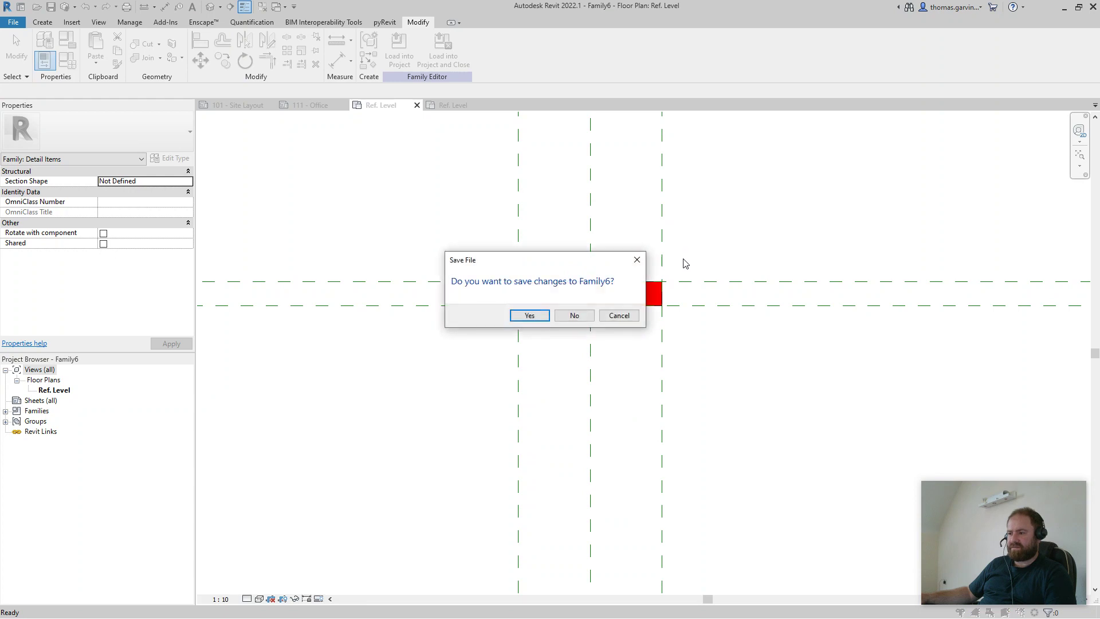
left_click(572, 316)
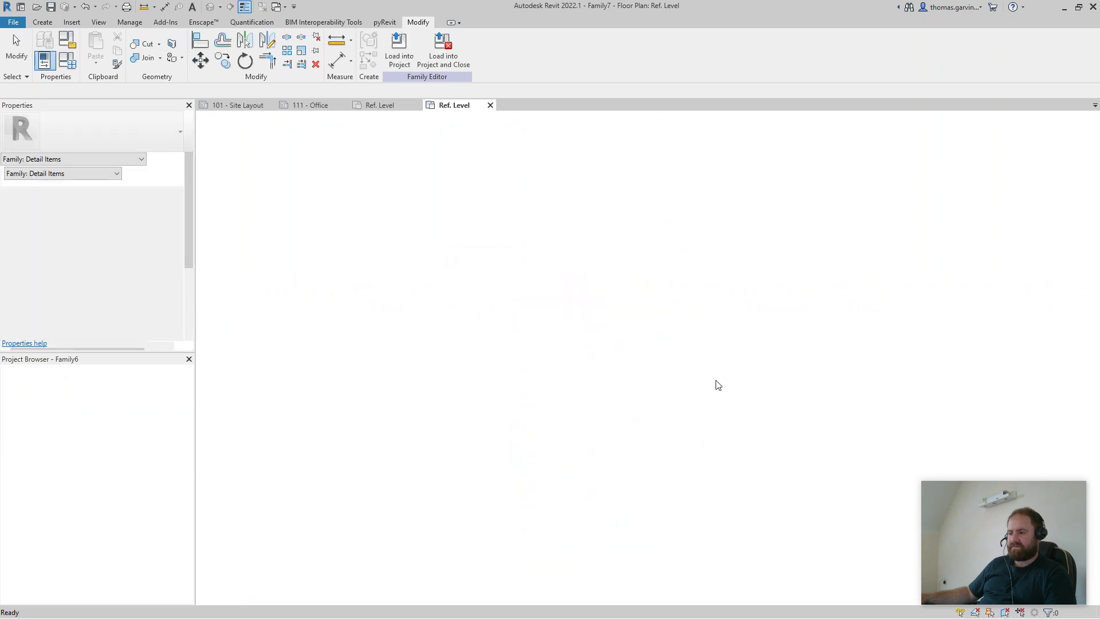
- Place one instance of the loaded detail item about 85 mm above the reference line and 1050 mm from the Length dimension's far-end plane
scroll(596, 372, "up", 5)
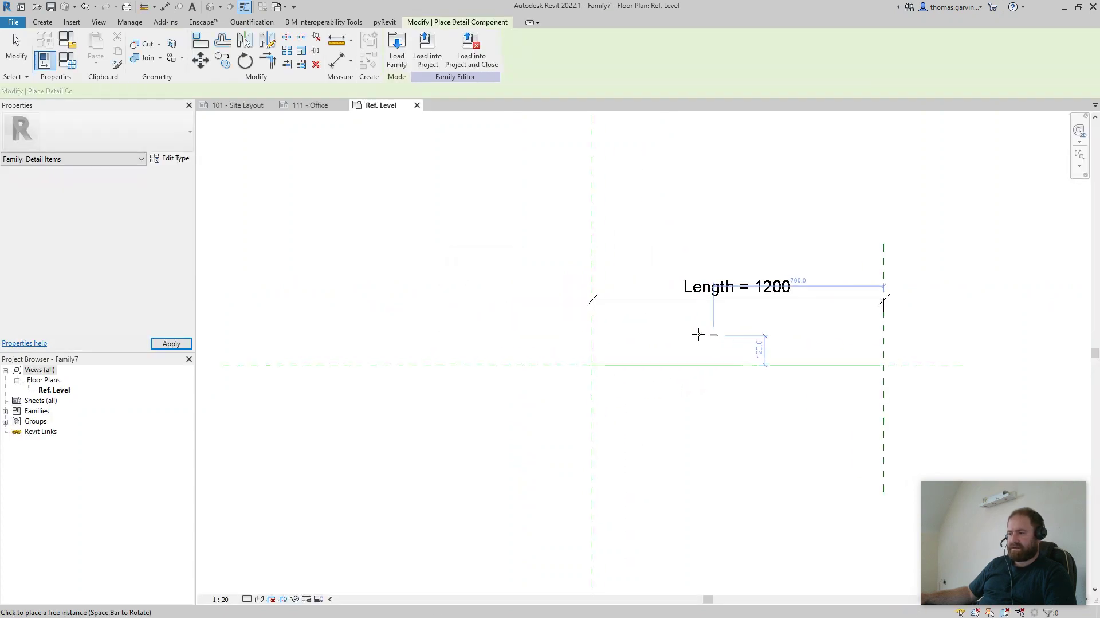
left_click(602, 346)
middle_click_drag(695, 456, 486, 379)
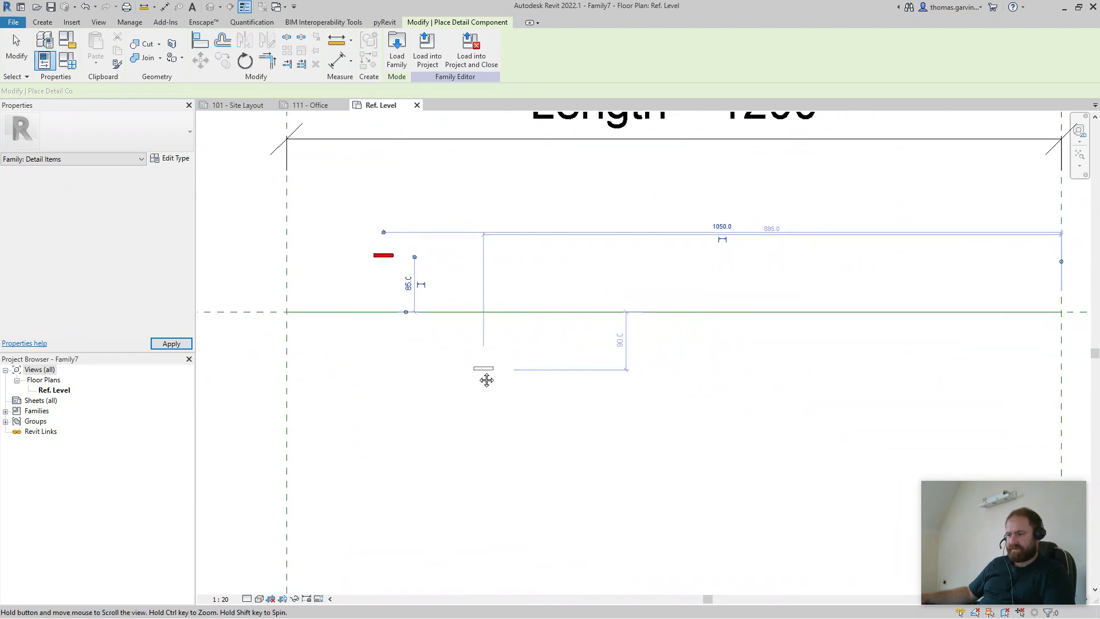
key("Escape")
scroll(401, 344, "down", 2)
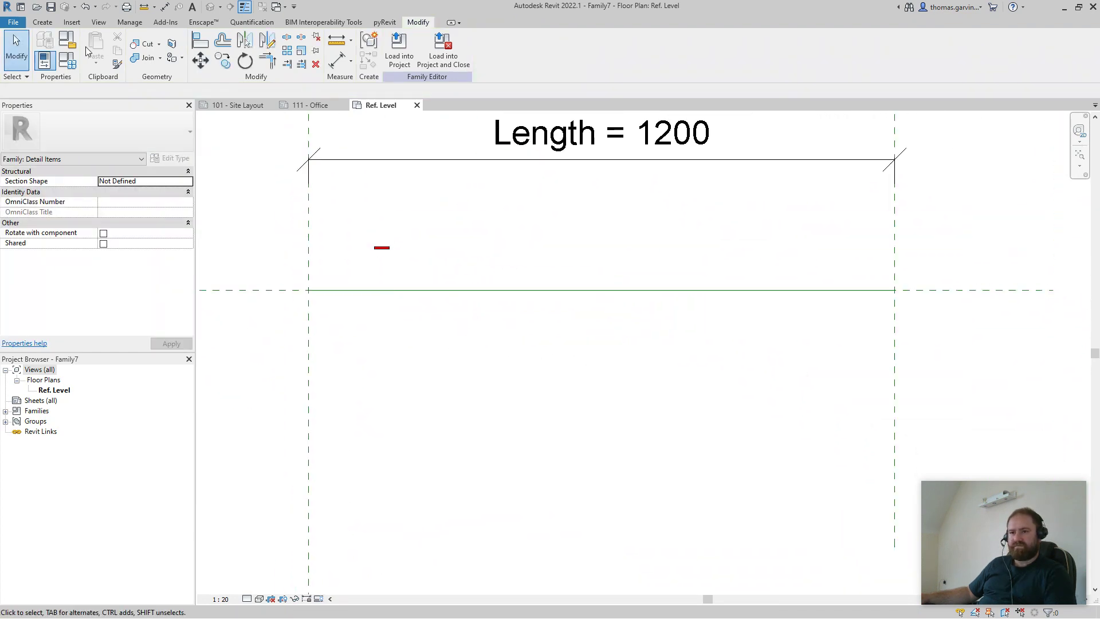
- Associate the nested dash's Thickness with a new type-based family parameter named Thickness
left_click(360, 267)
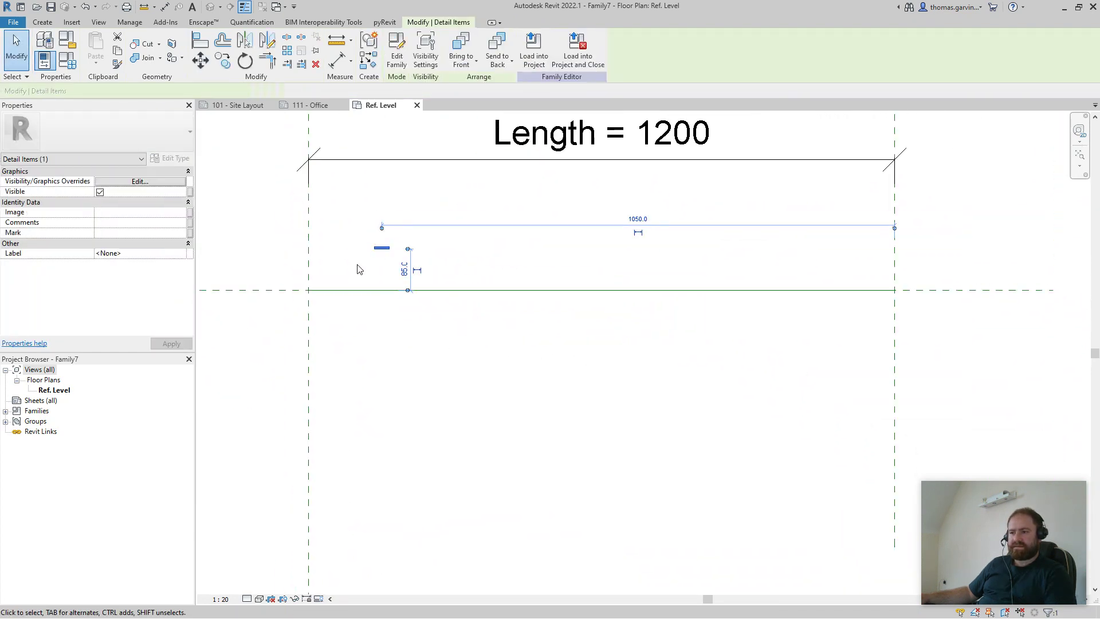
left_click(181, 163)
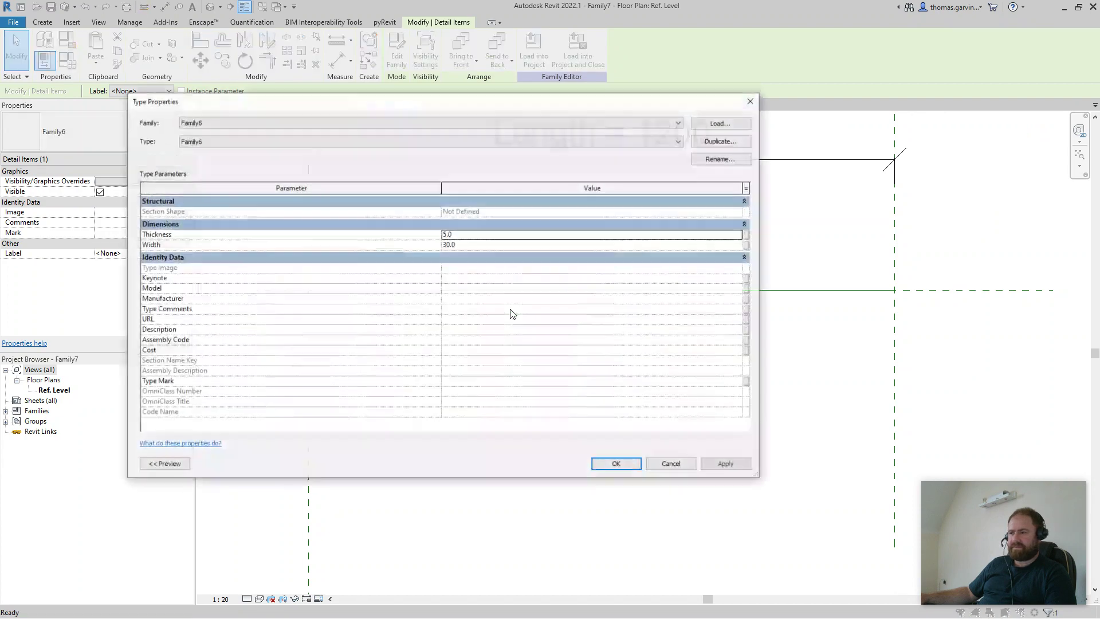
left_click(747, 235)
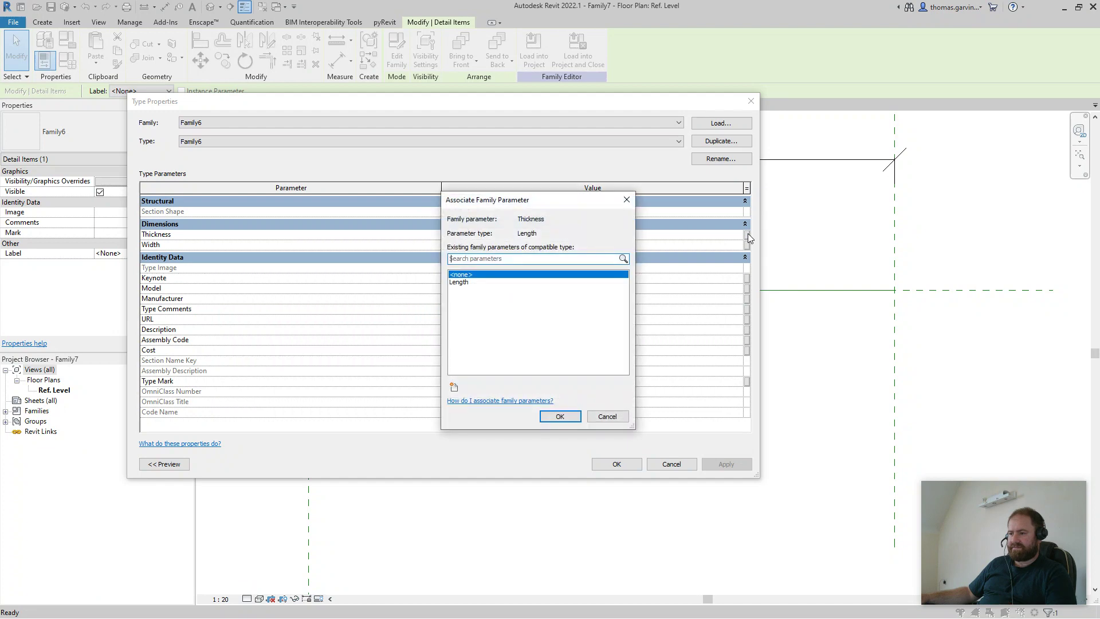
left_click(455, 388)
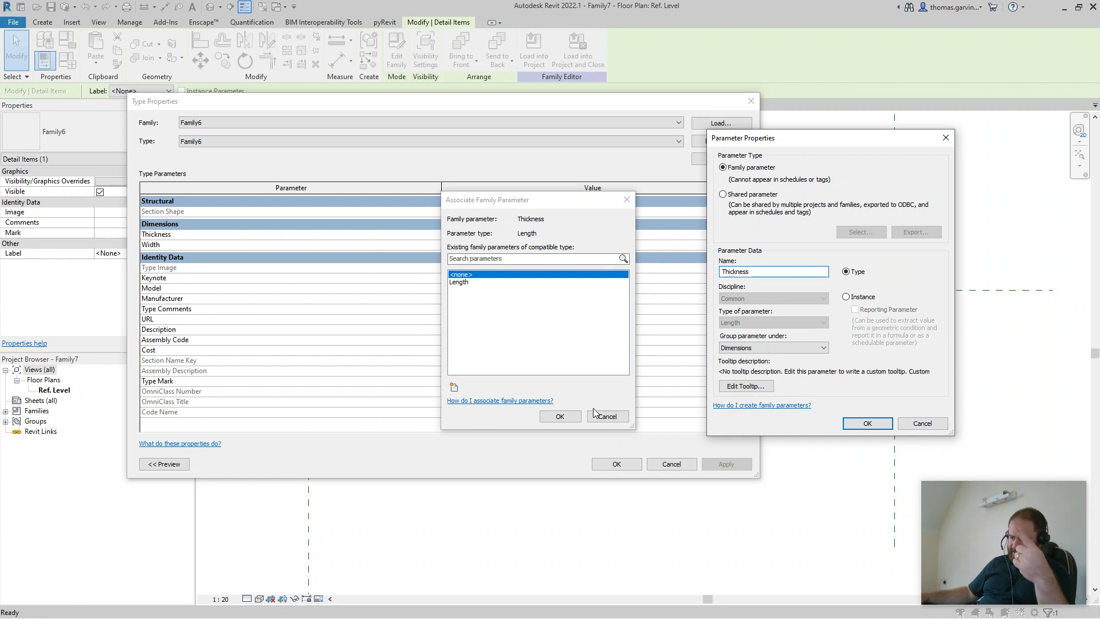
left_click(868, 423)
left_click(559, 416)
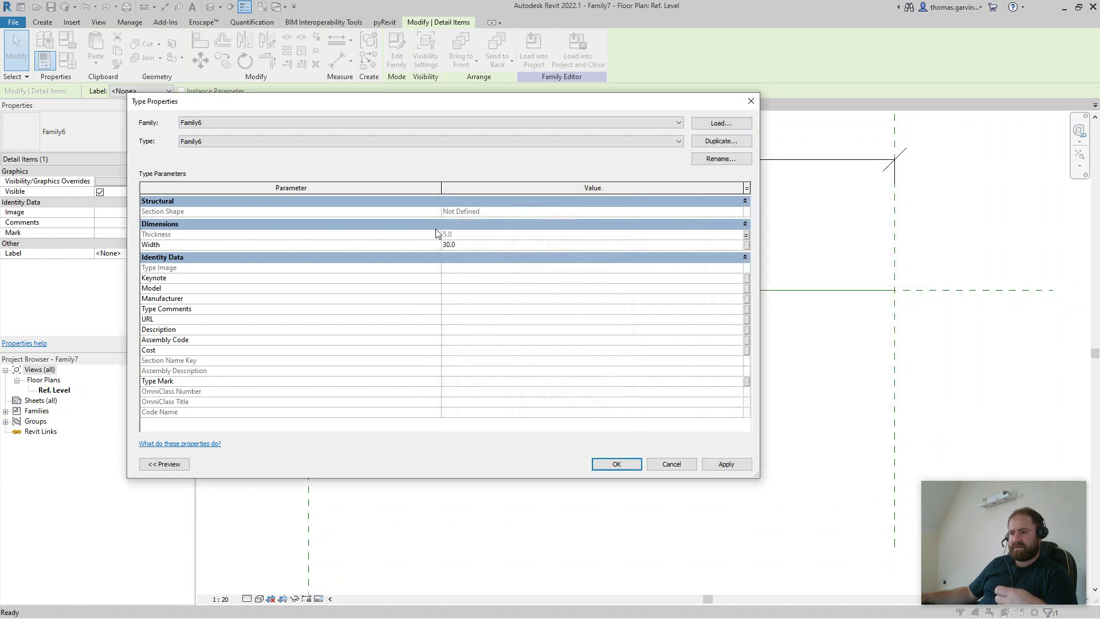
- Associate the nested dash's Width with a new type-based family parameter named Colour Width and accept the type properties
left_click(746, 245)
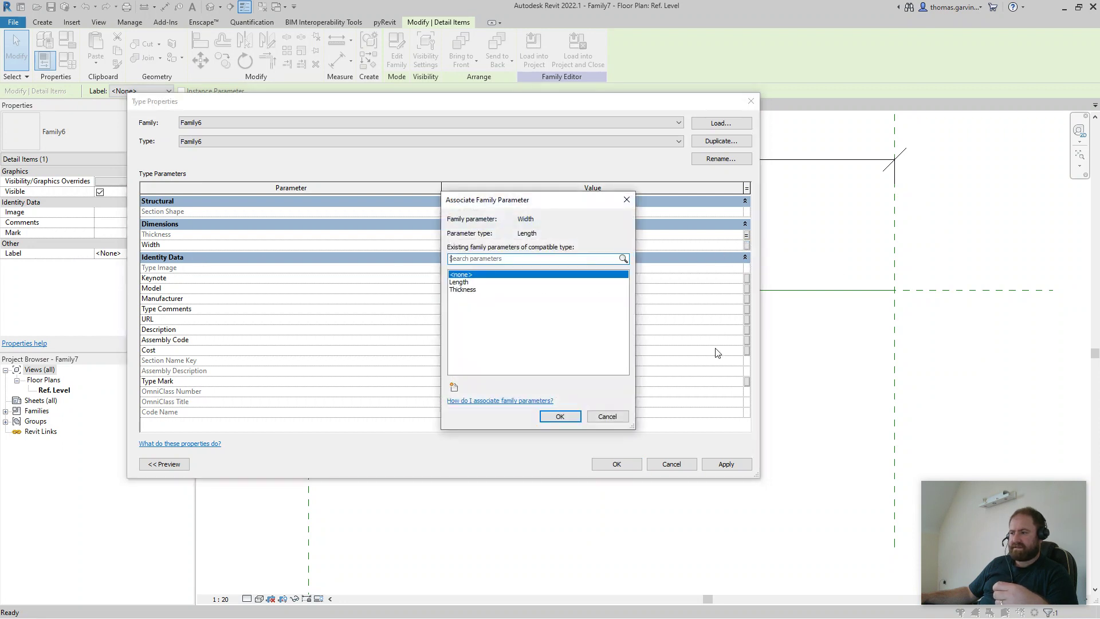
left_click(454, 388)
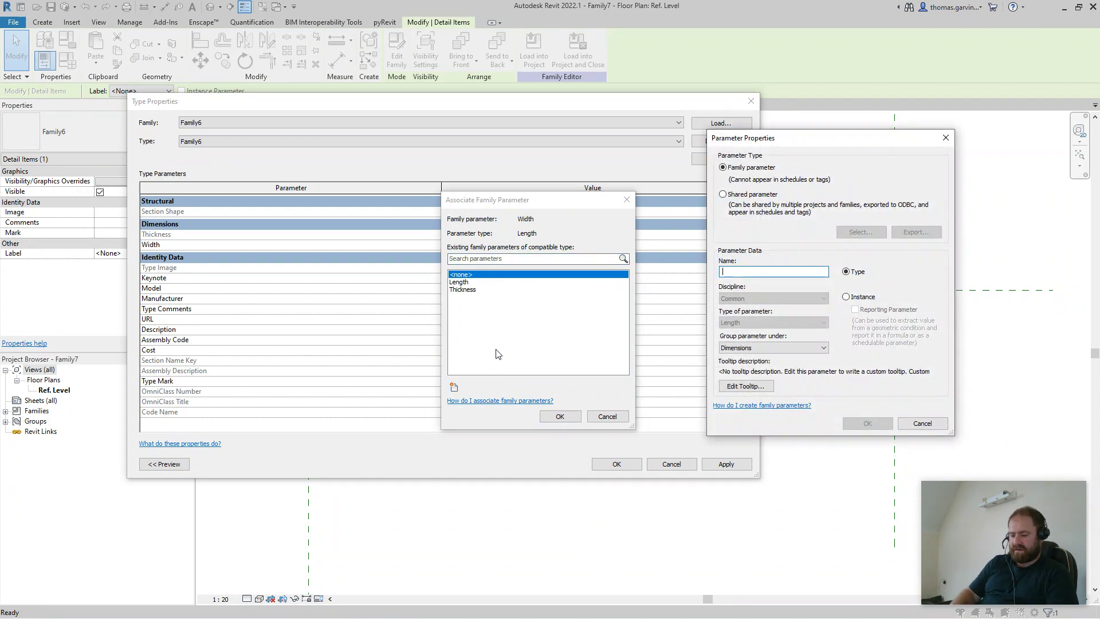
type("Colou")
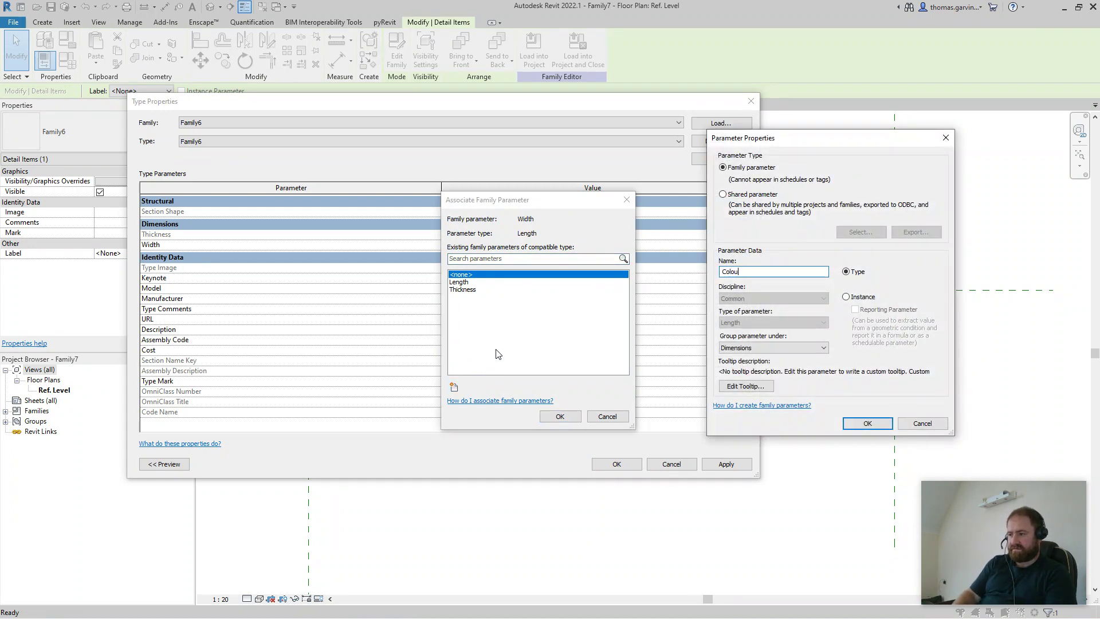
type("r Width")
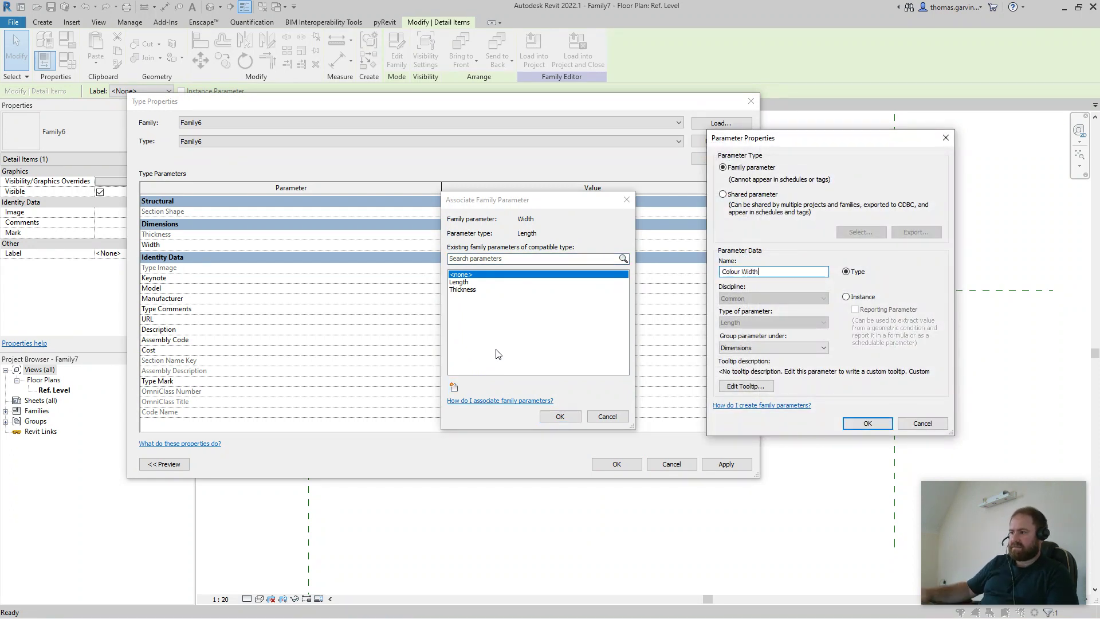
left_click(868, 424)
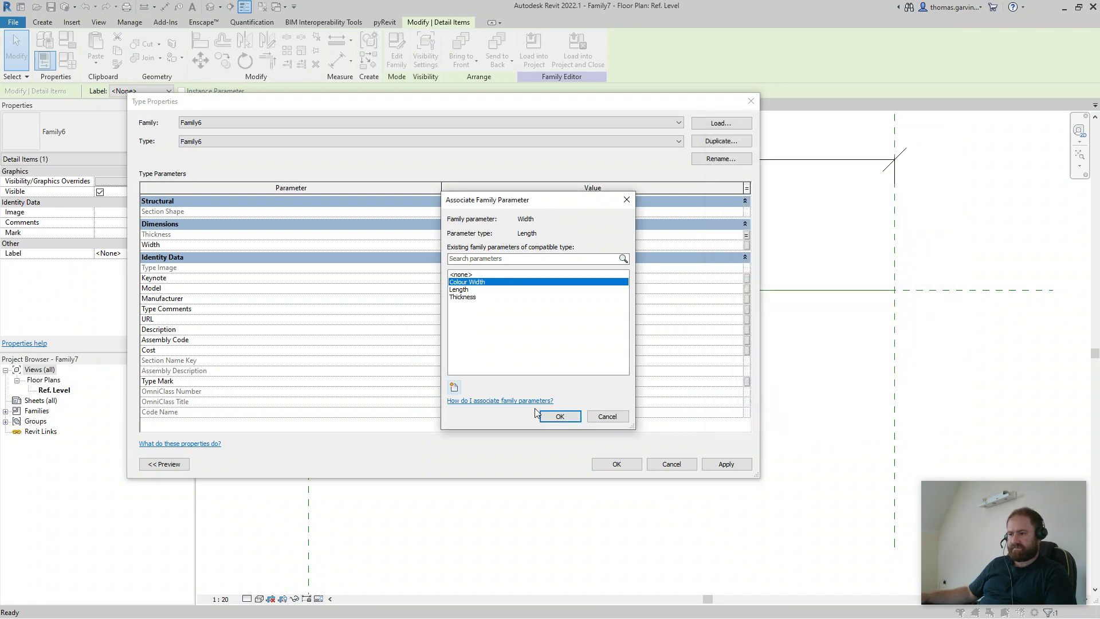
left_click(560, 416)
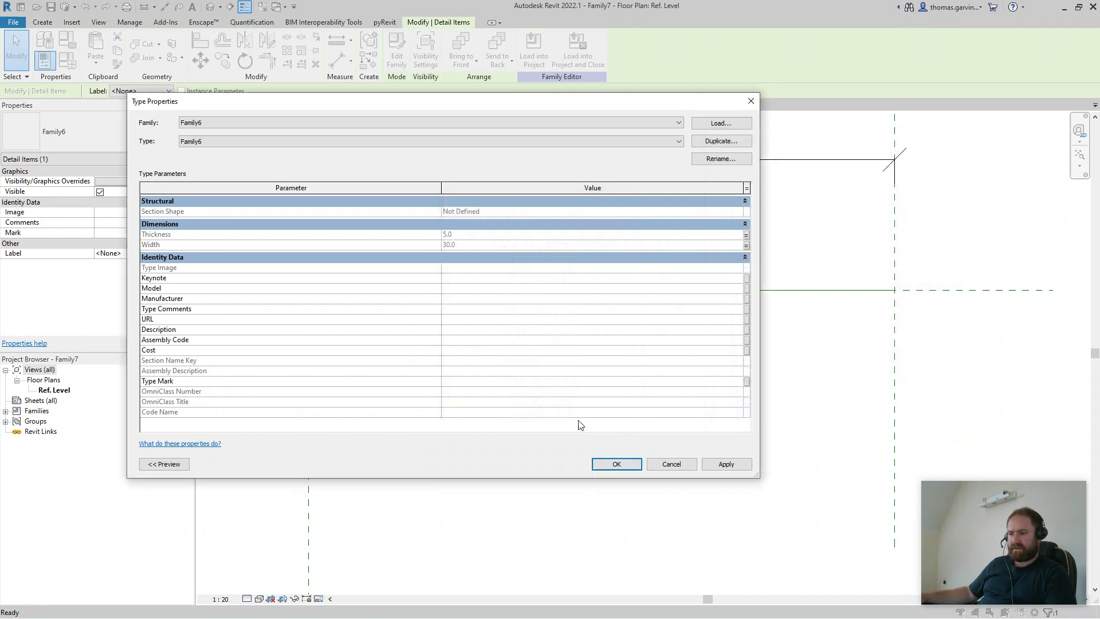
left_click(617, 464)
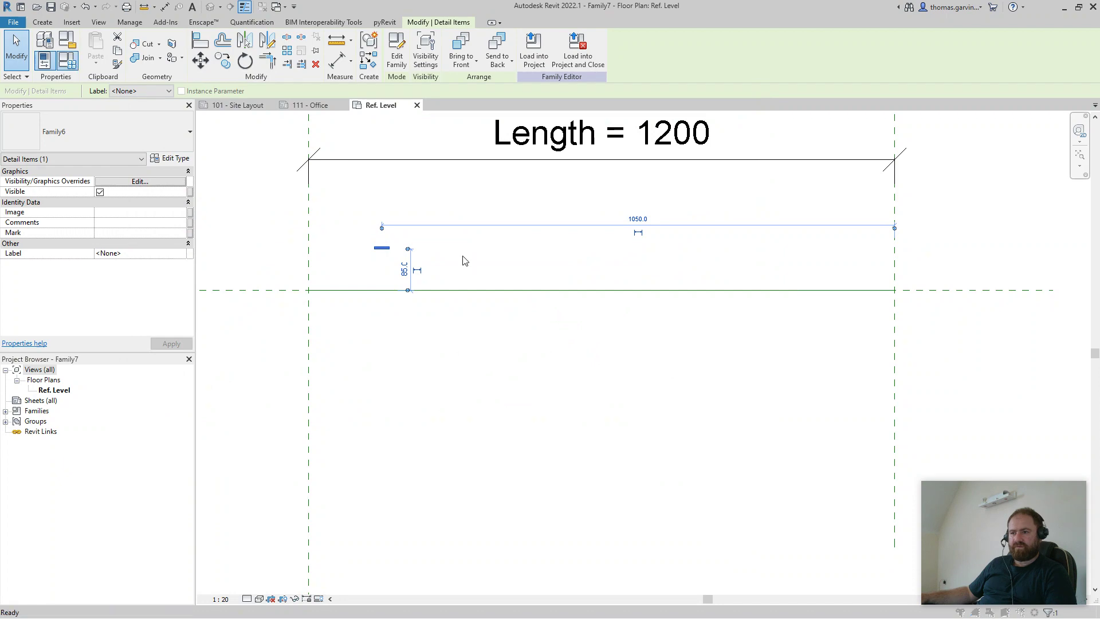
left_click(67, 41)
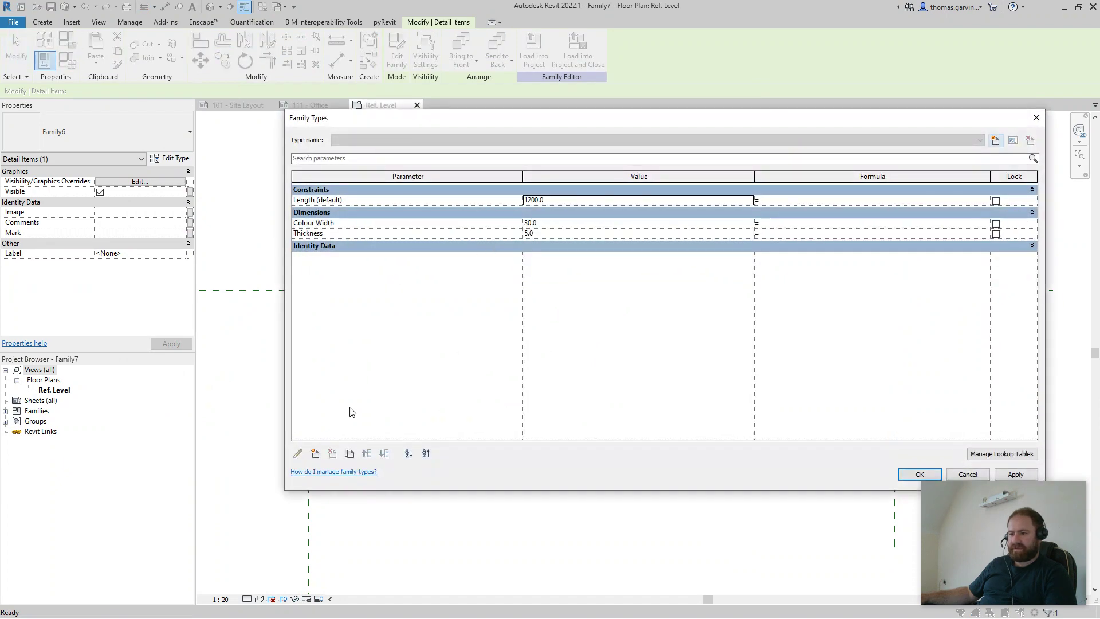
key("Escape")
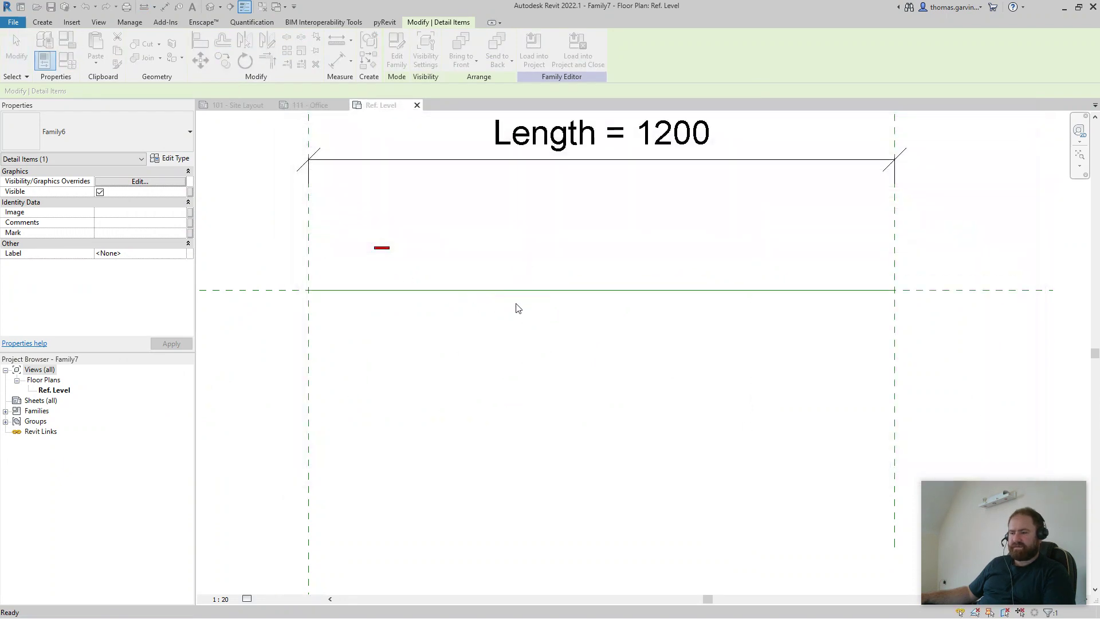
key("Escape")
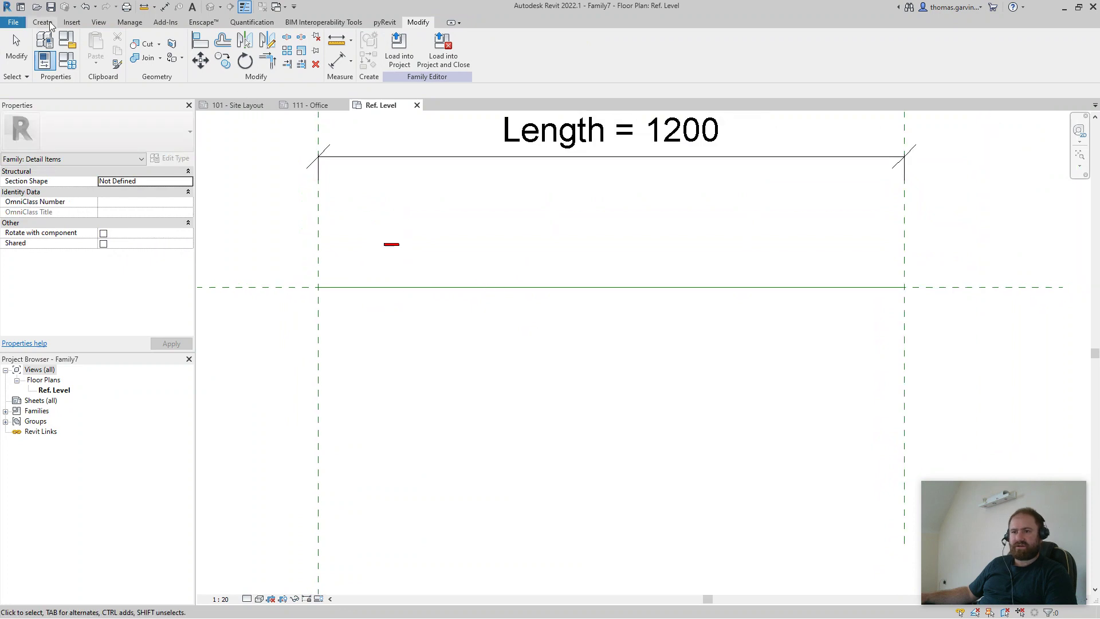
- Draw two short vertical reference planes across the reference line, about 40 mm inside its start and about 45 mm inside its far end
left_click(49, 24)
left_click(559, 49)
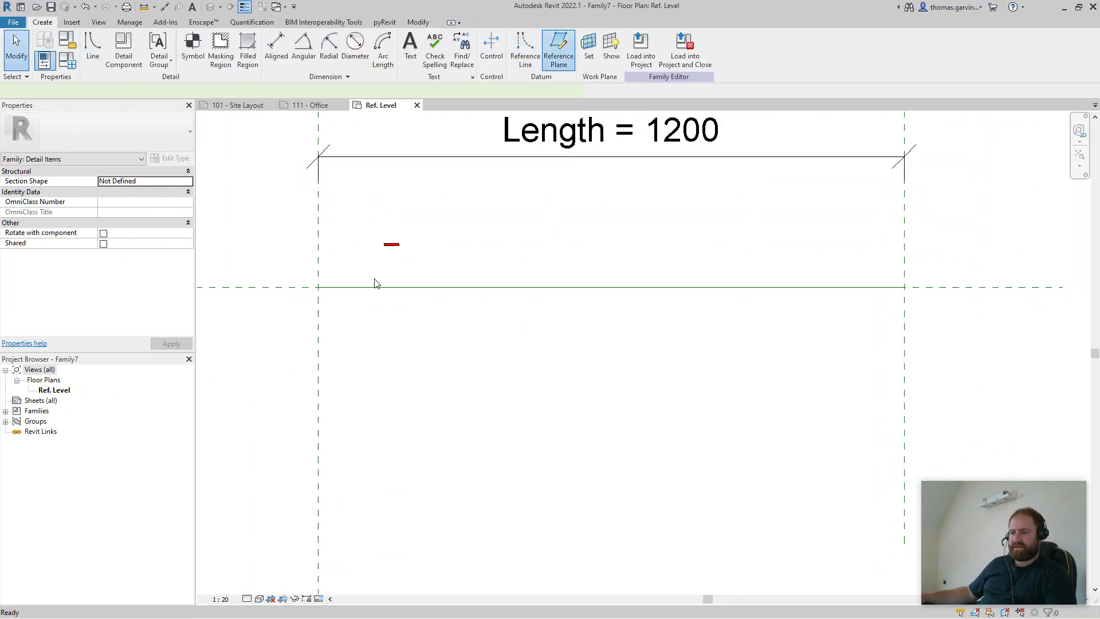
left_click(338, 270)
left_click(338, 315)
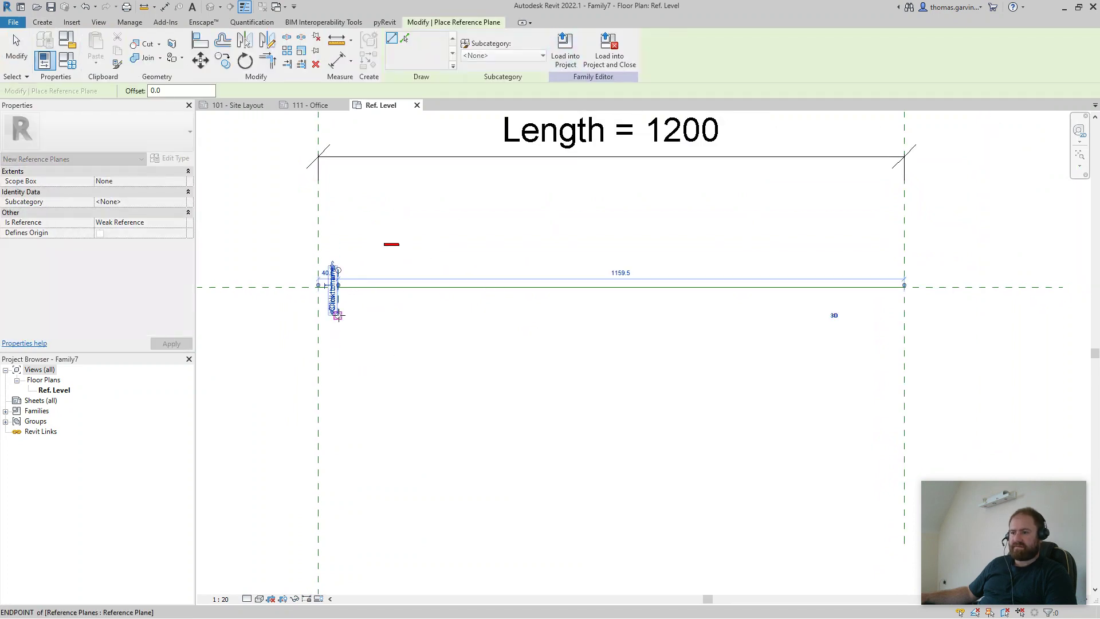
left_click(882, 267)
left_click(882, 314)
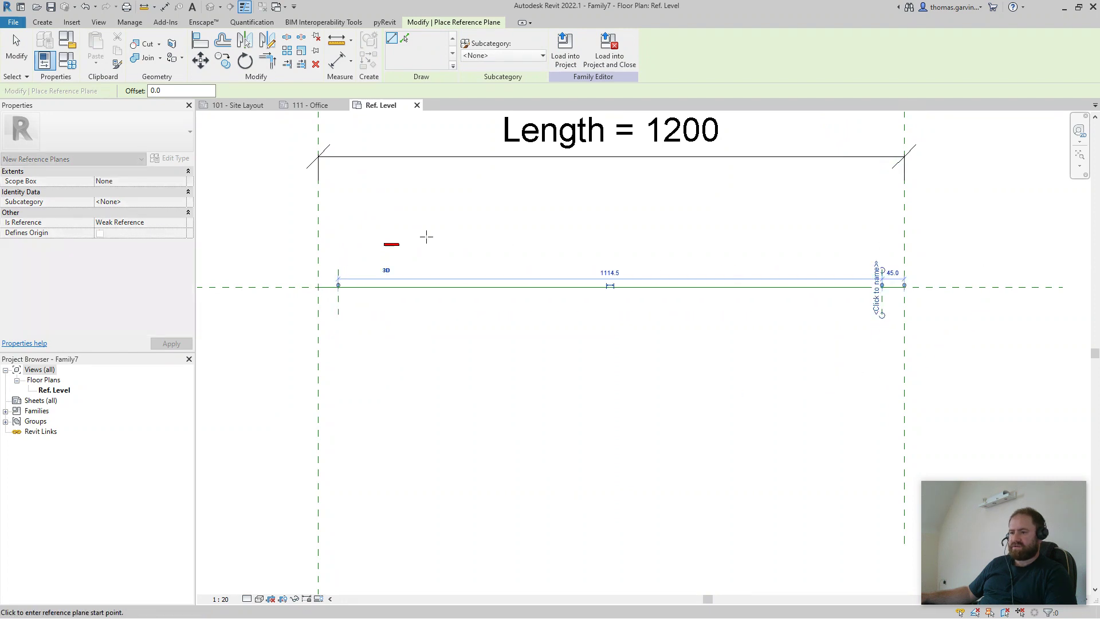
key("Escape")
key("Escape")
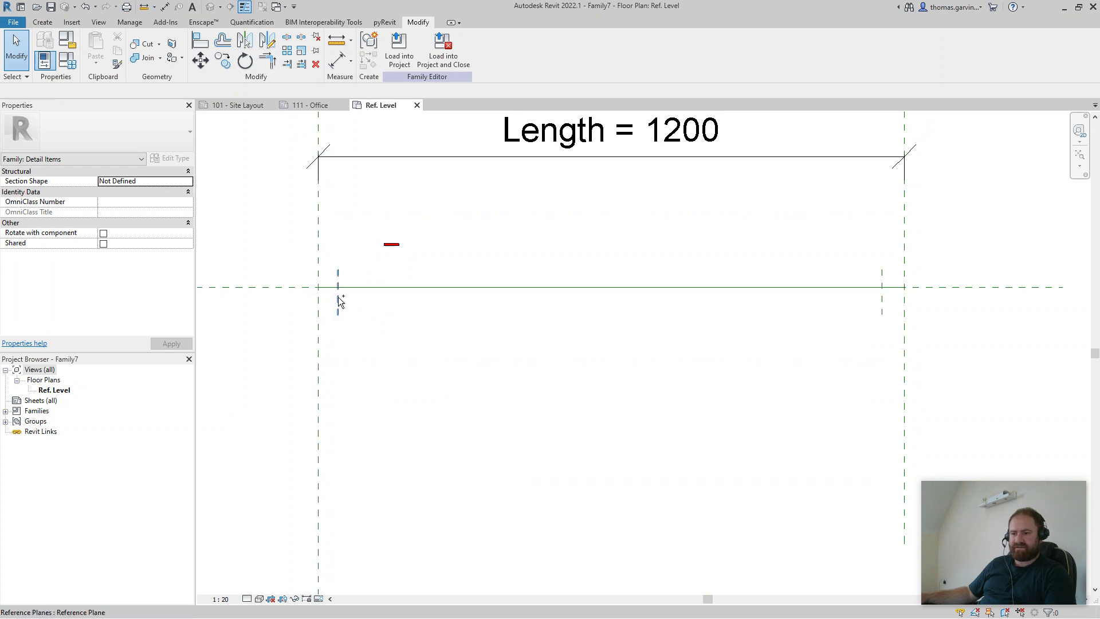
- Add a type-based length family parameter named CWR, grouped under Dimensions
left_click(391, 248)
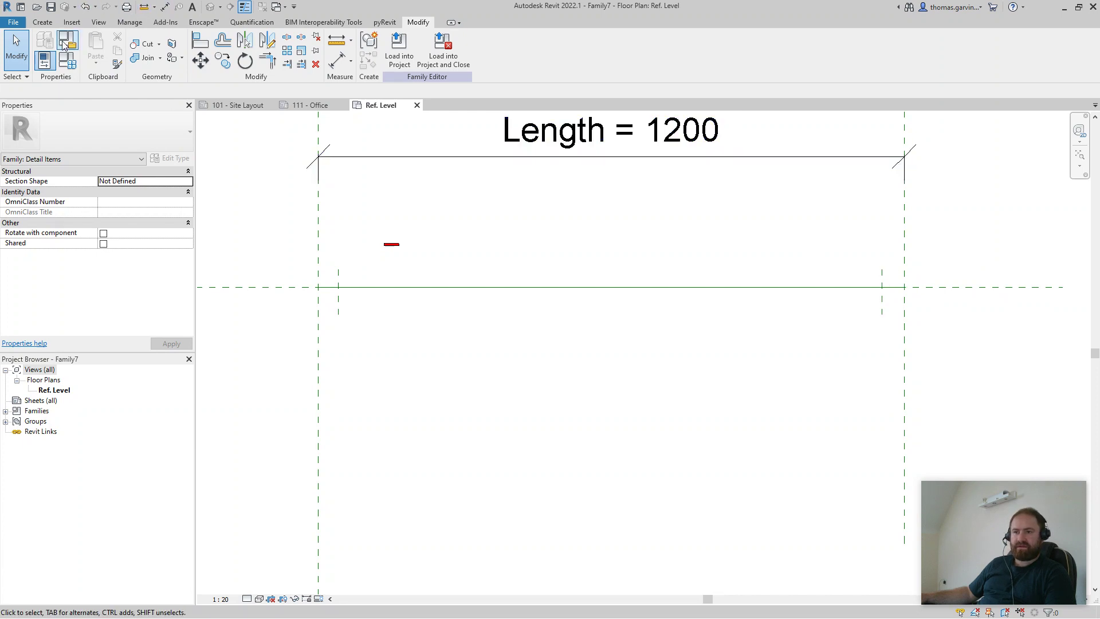
key("ctrl+s")
key("f")
key("t")
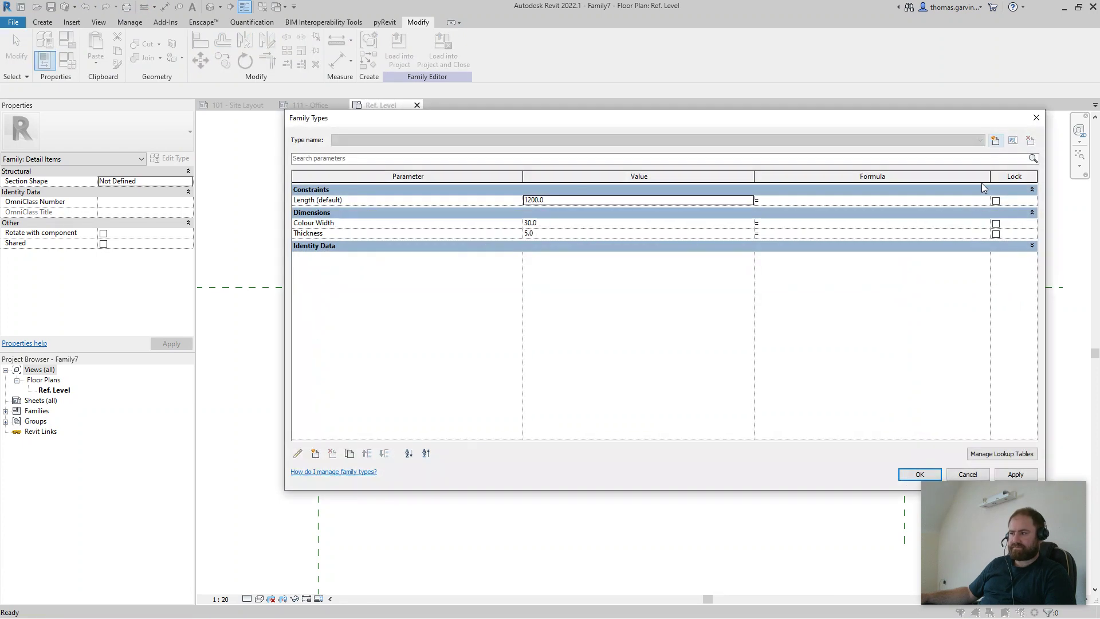
left_click(315, 454)
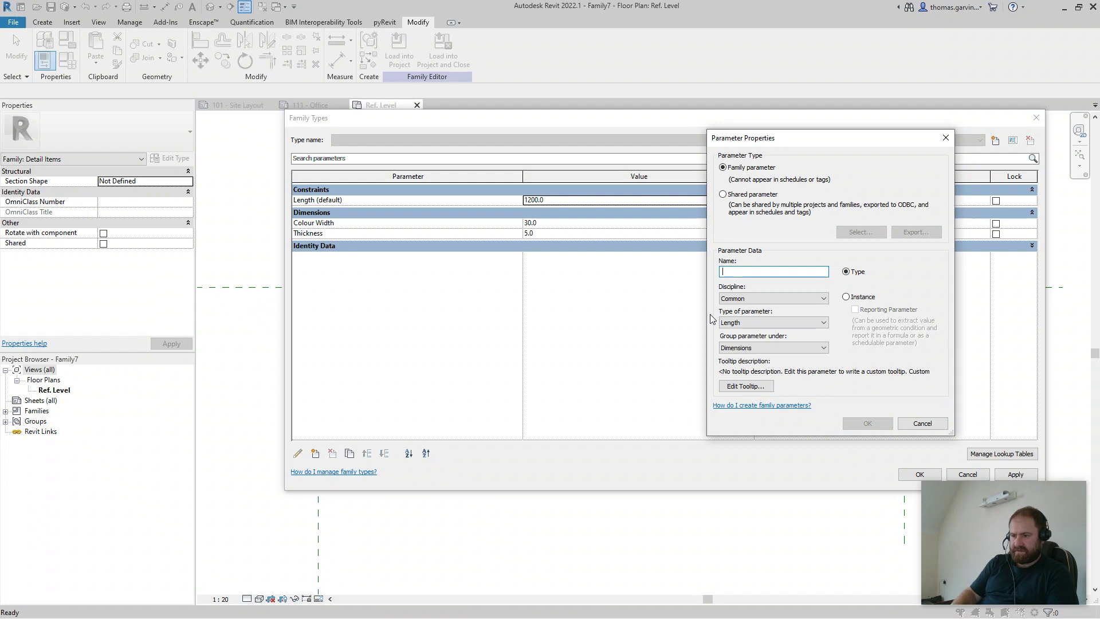
type("C")
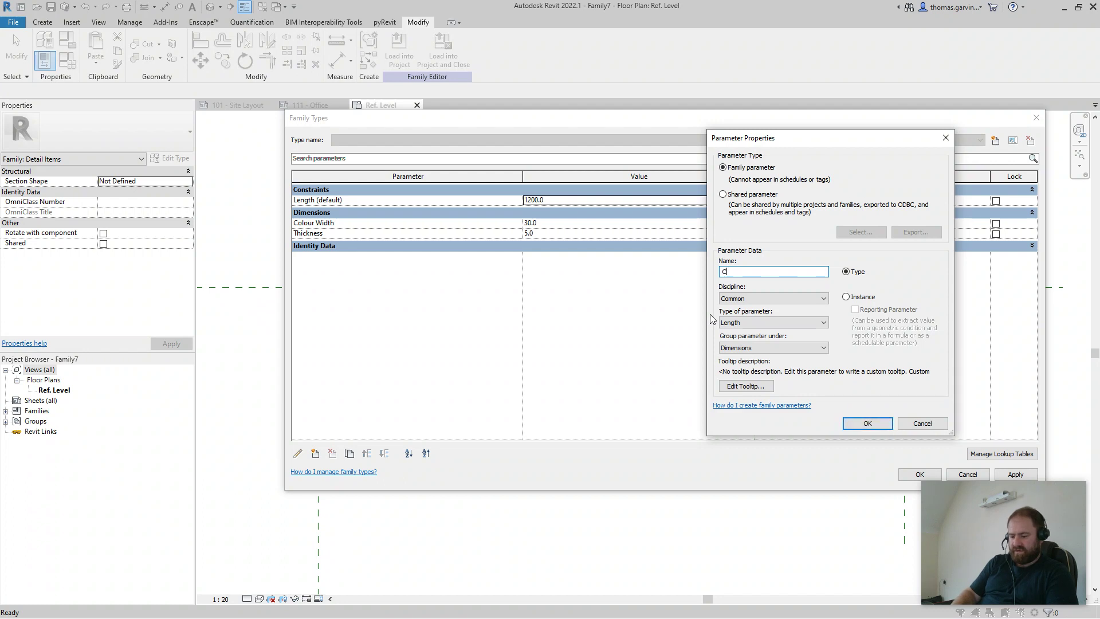
type("WR")
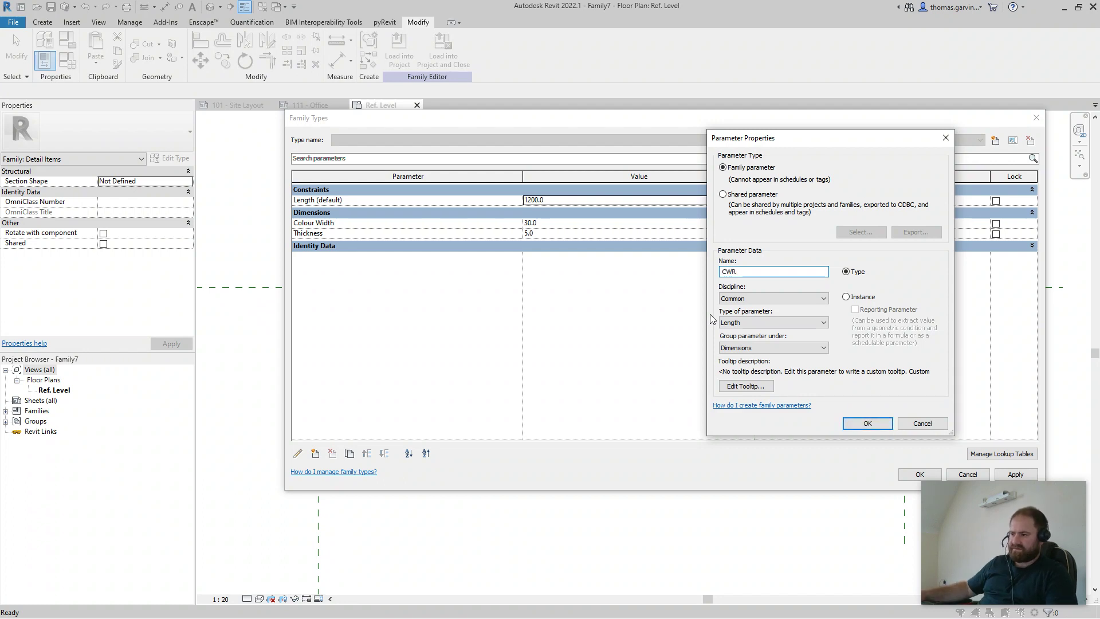
left_click(879, 423)
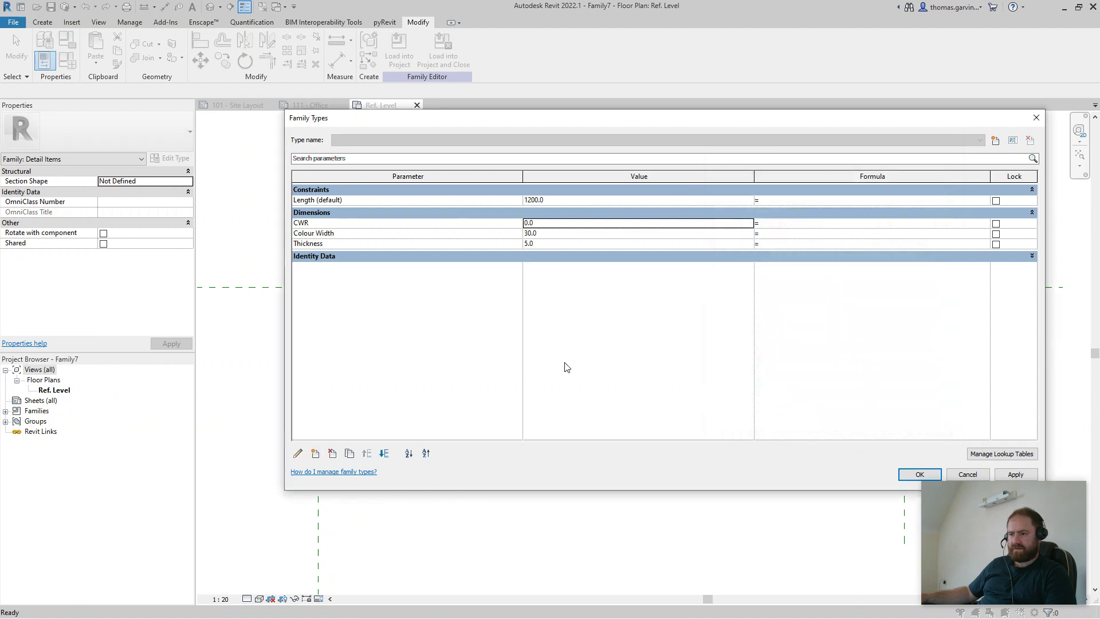
- Give the CWR parameter the formula Colour Width/2 and accept the family types
left_click(783, 224)
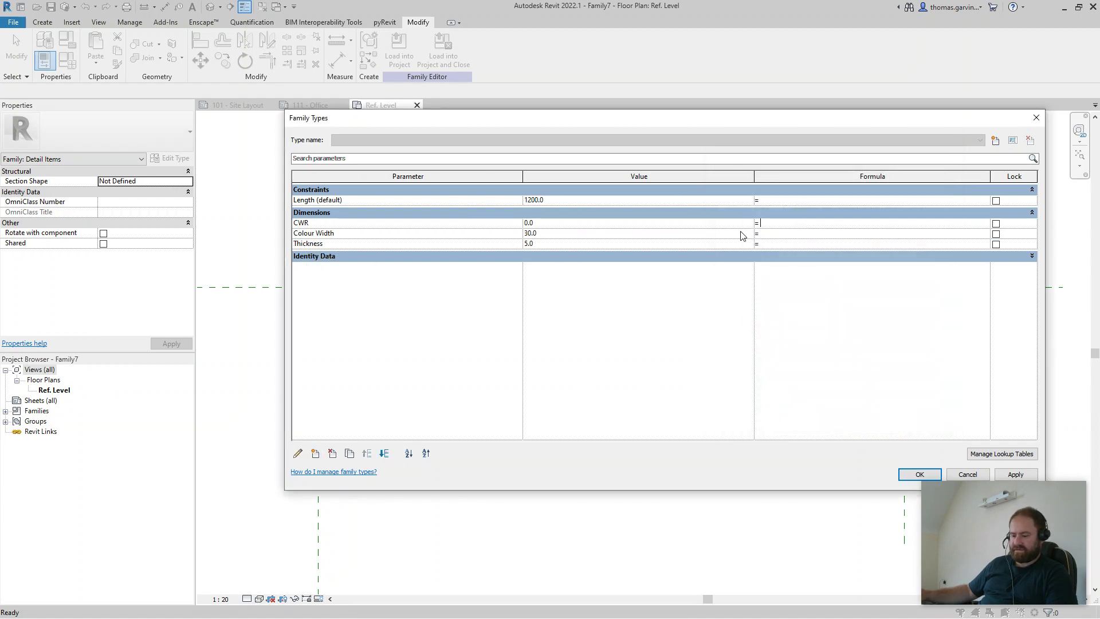
type("Colou")
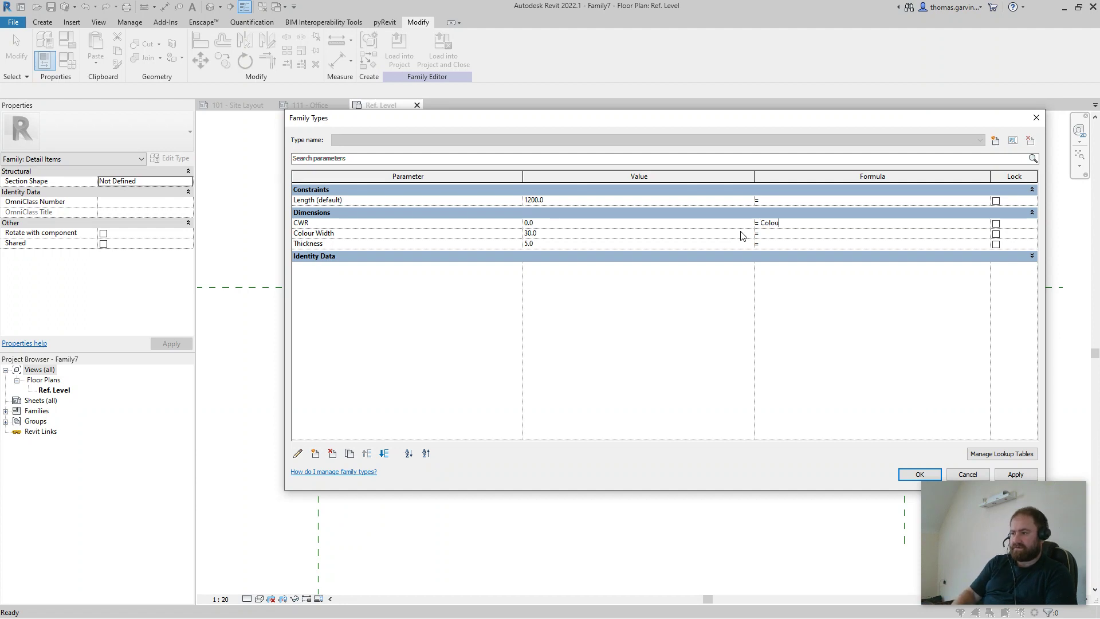
type("r Width/2")
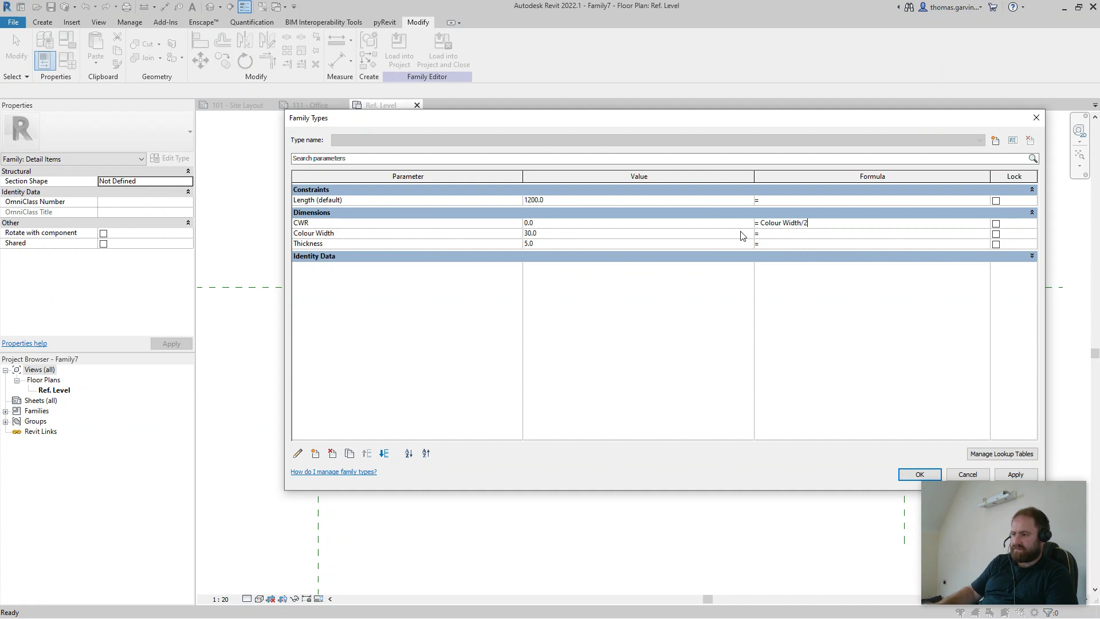
key("Tab")
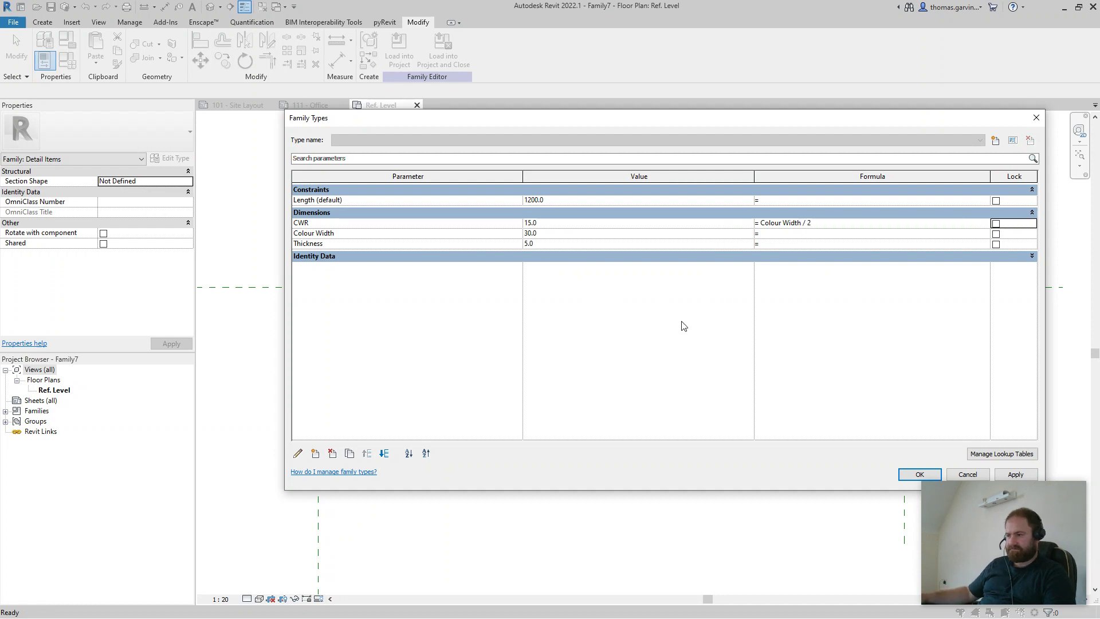
left_click(920, 475)
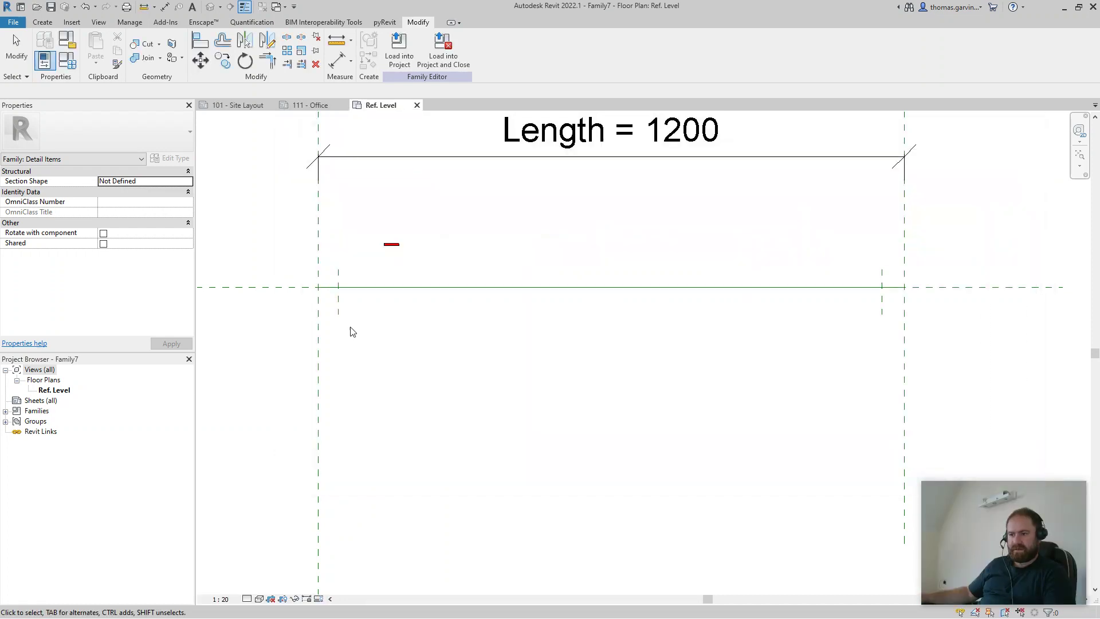
- Add aligned dimensions below the reference line from each outer end plane to its neighbouring short reference plane
left_click(143, 8)
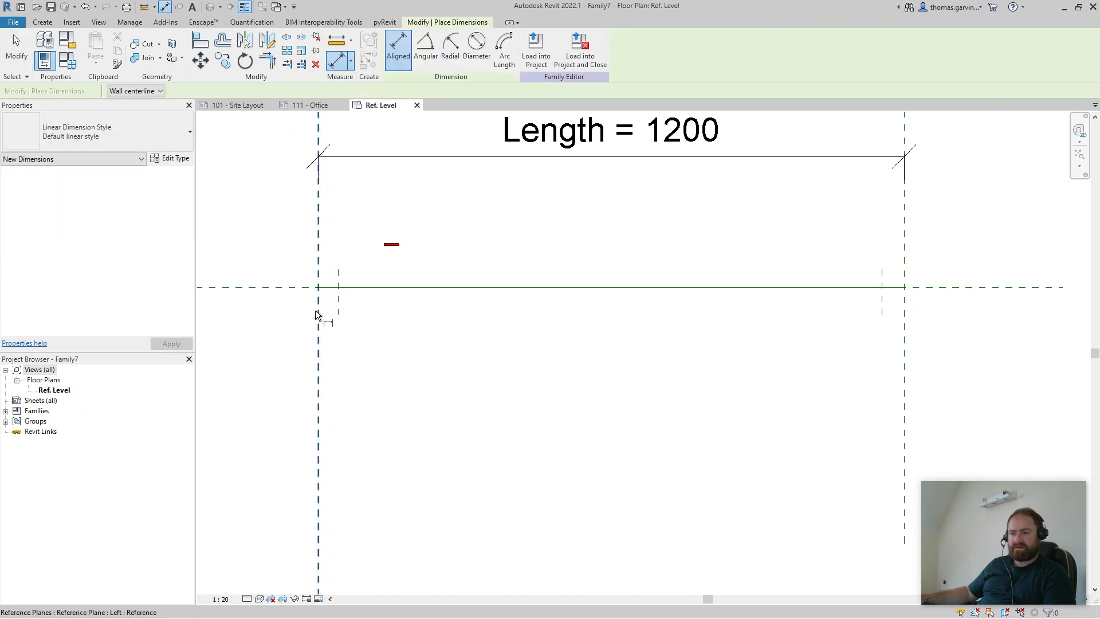
left_click(336, 305)
left_click(404, 373)
left_click(906, 344)
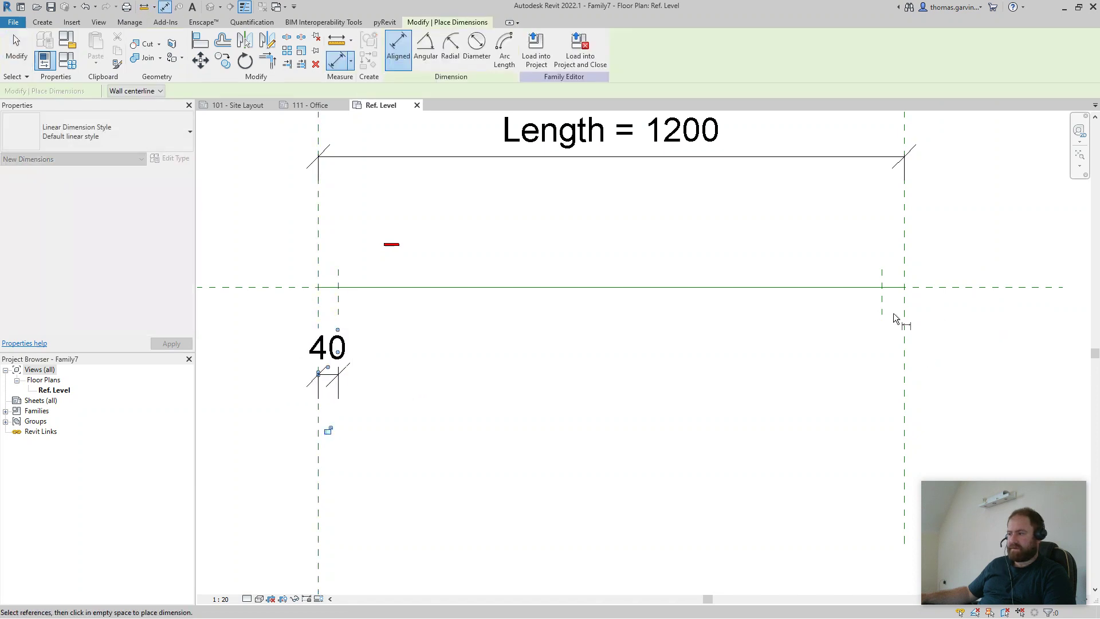
left_click(880, 305)
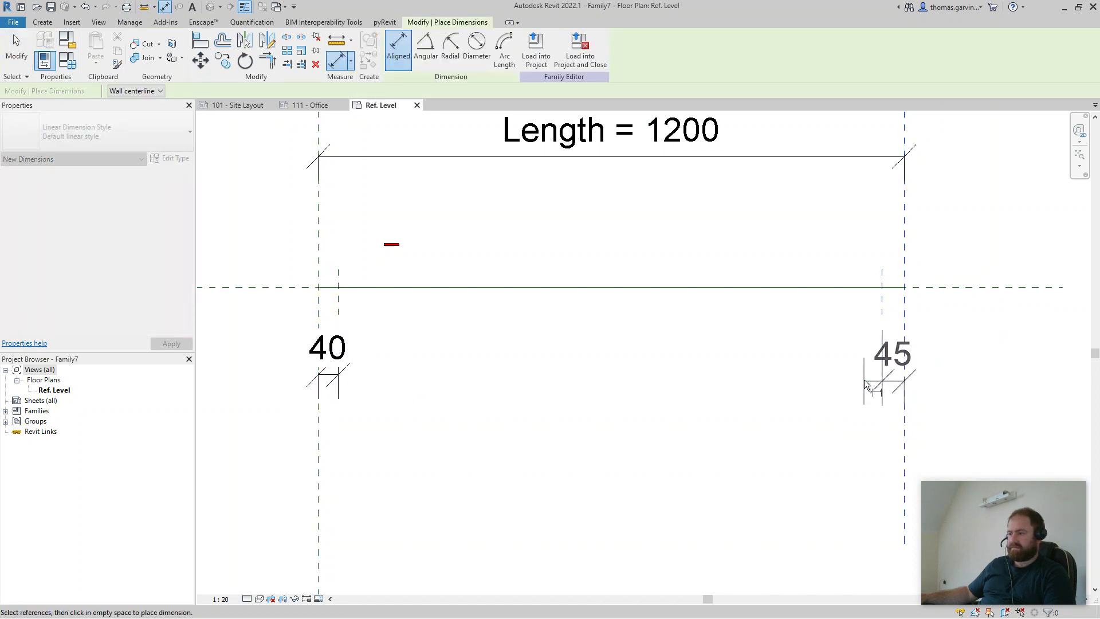
left_click(864, 379)
key("Escape")
key("Escape")
- Label both end offset dimensions below the reference line with the CWR parameter
left_click(344, 370)
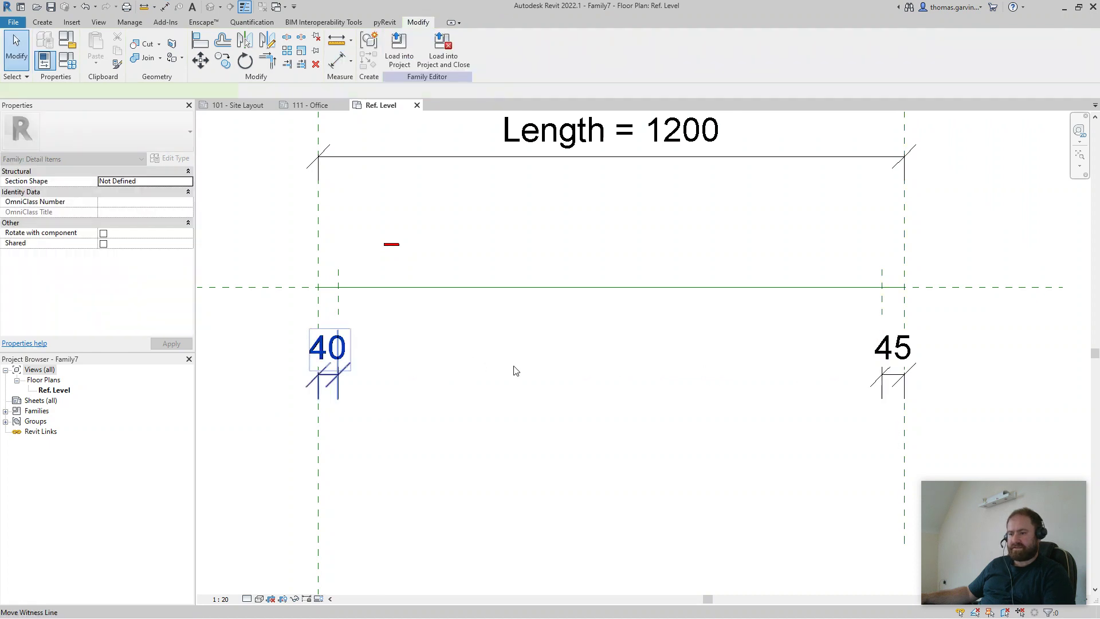
left_click(912, 362, "ctrl")
left_click(464, 47)
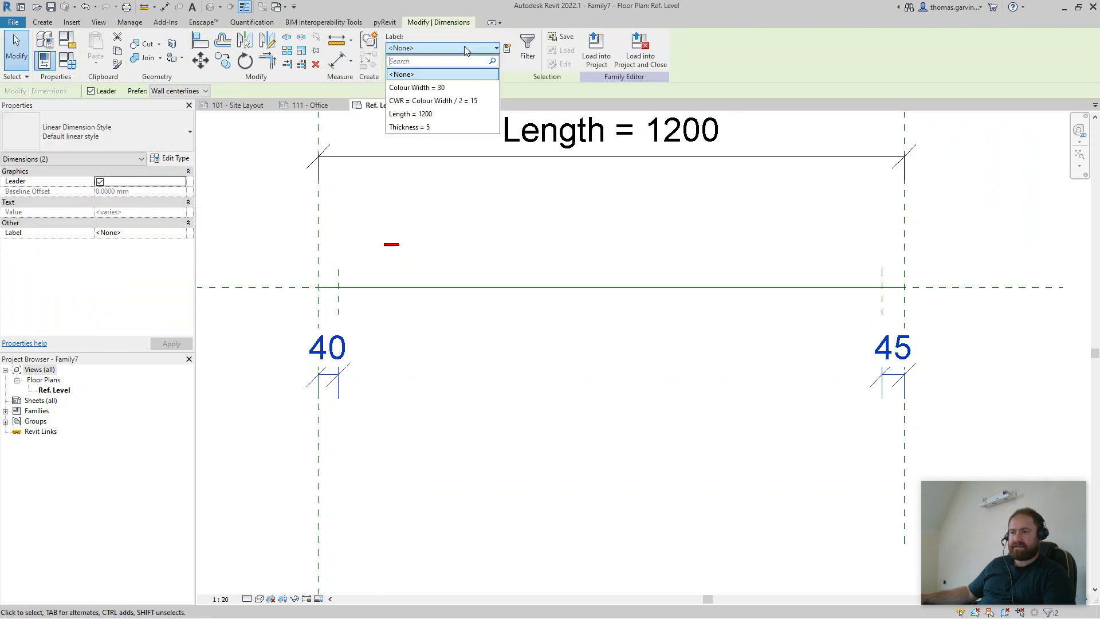
left_click(463, 101)
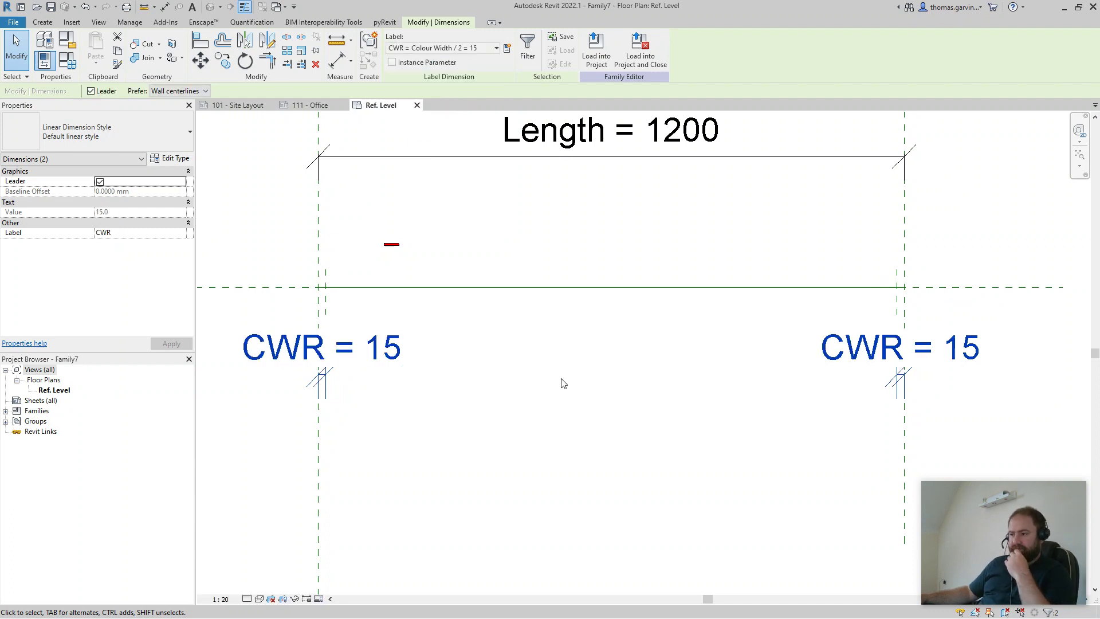
key("Escape")
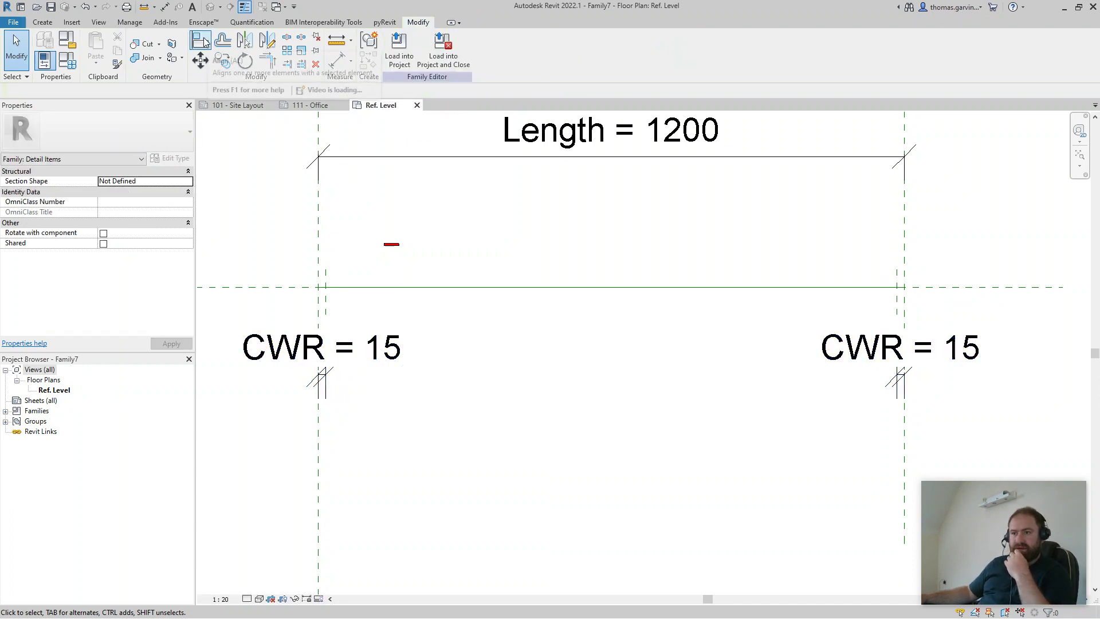
- Align and lock the red dash's centre to the short plane near the line's start, and its bottom edge to the reference line
left_click(202, 40)
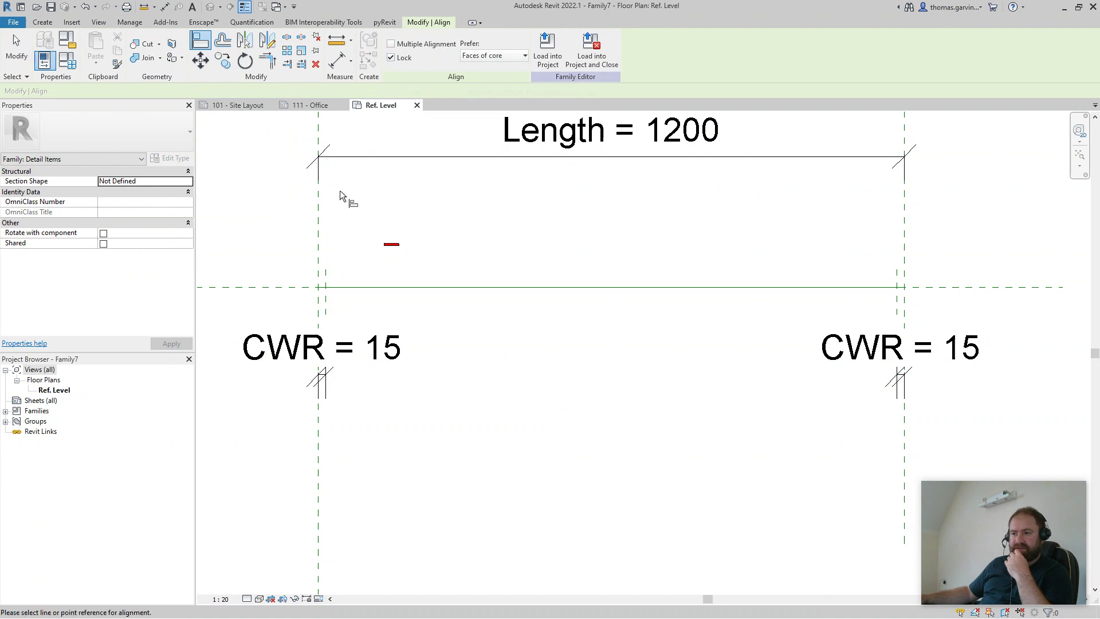
scroll(329, 280, "up", 2)
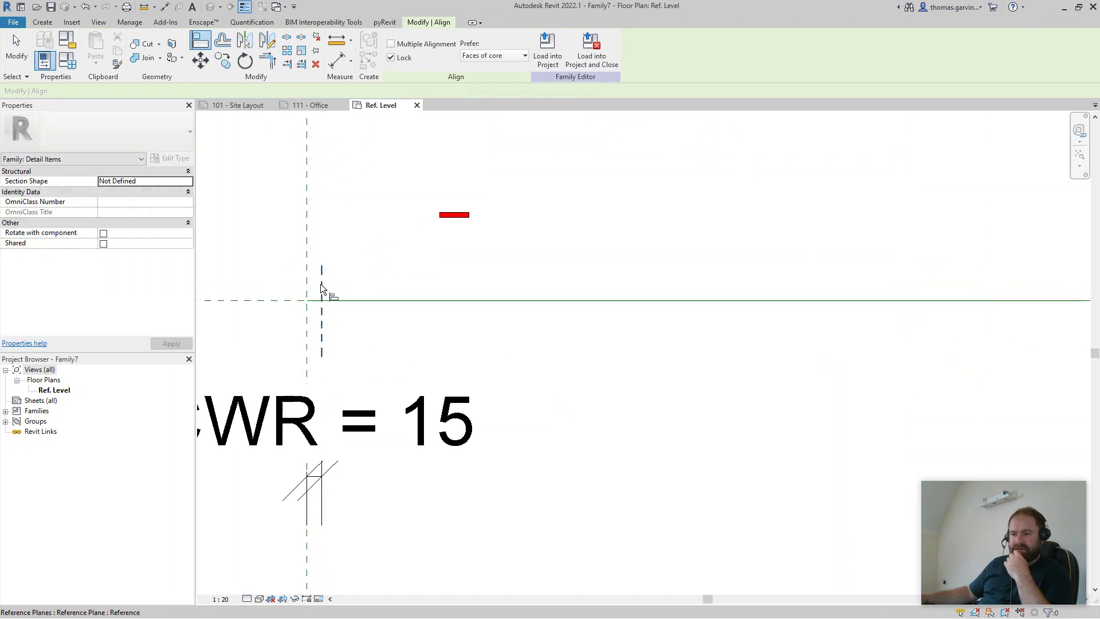
left_click(322, 288)
left_click(454, 216)
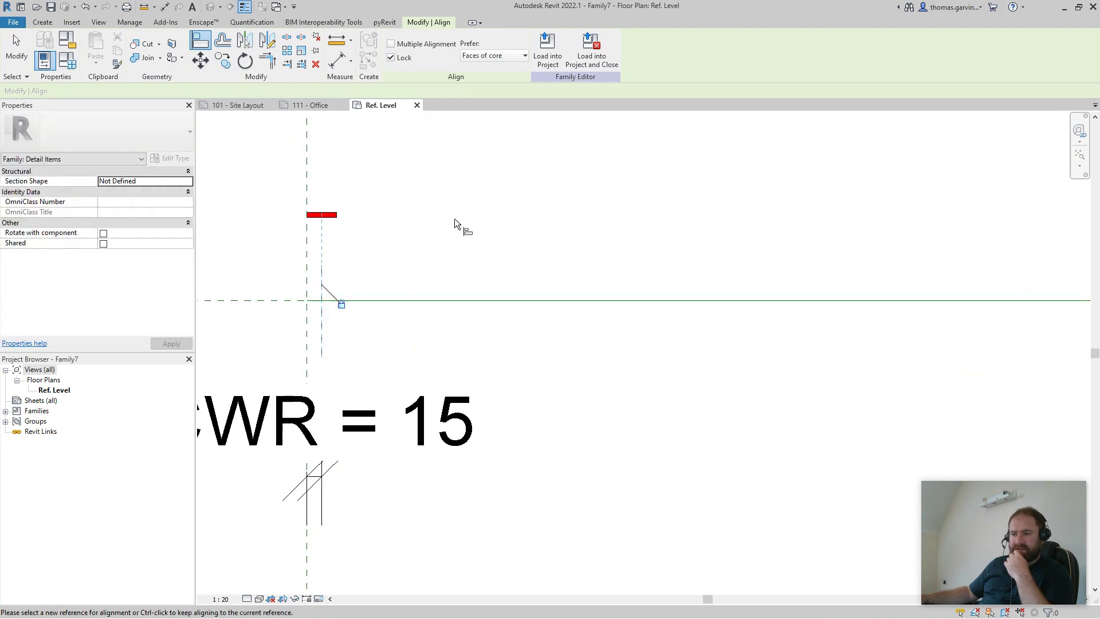
left_click(259, 300)
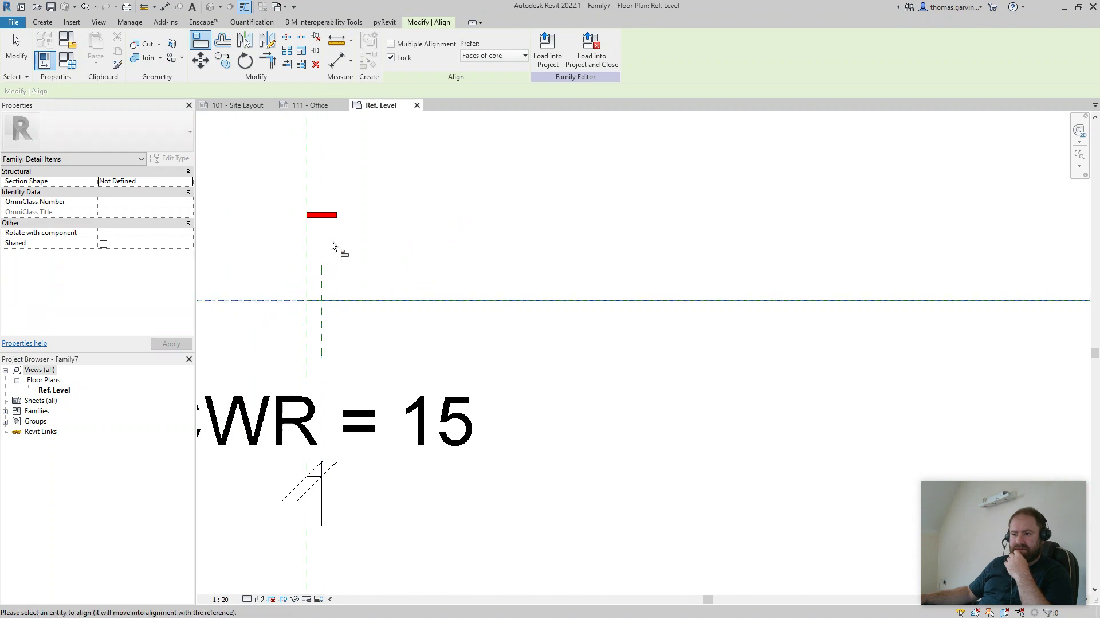
left_click(332, 218)
scroll(290, 319, "up", 4)
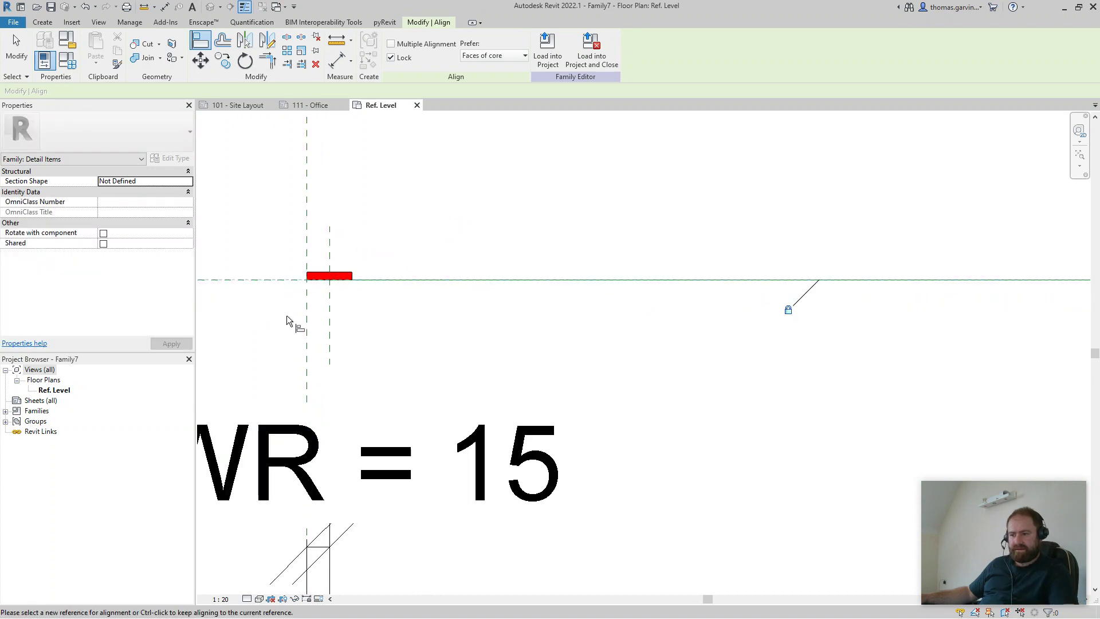
key("Escape")
key("Escape")
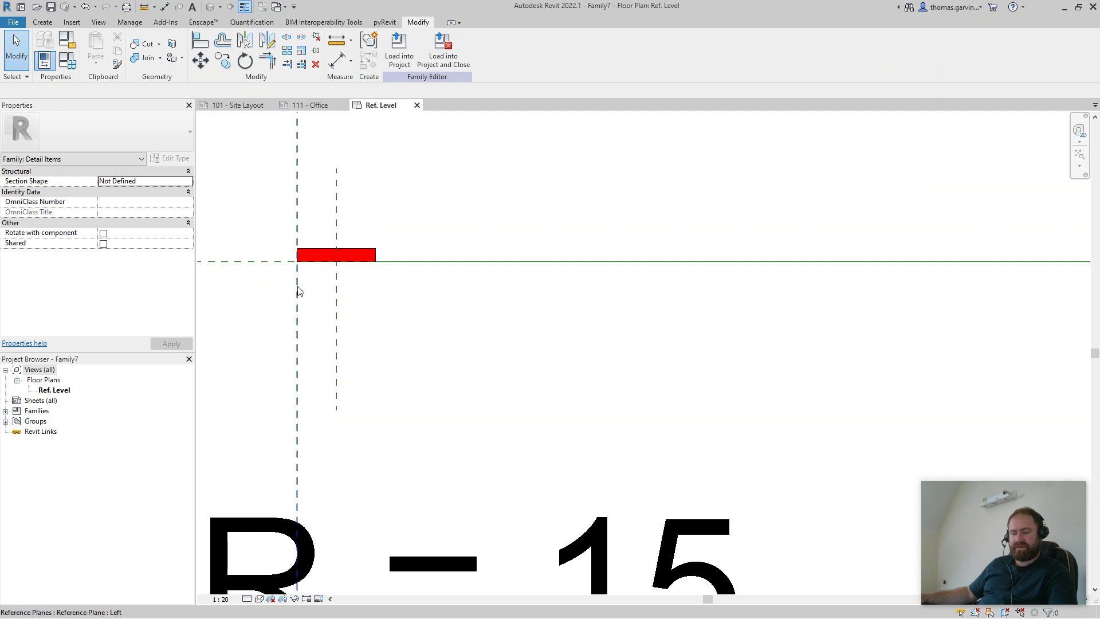
- Array the red dash as 2 grouped items, moving the last one to the short reference plane at the line's far end
scroll(388, 324, "down", 3)
middle_click_drag(373, 337, 619, 346)
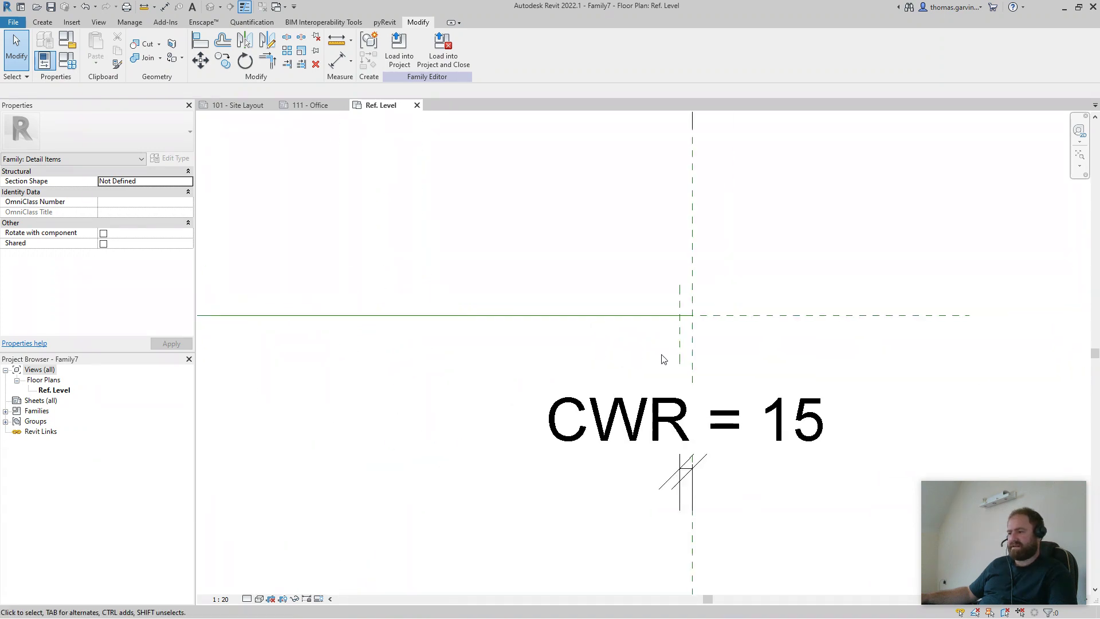
scroll(619, 346, "down", 2)
key("z")
key("f")
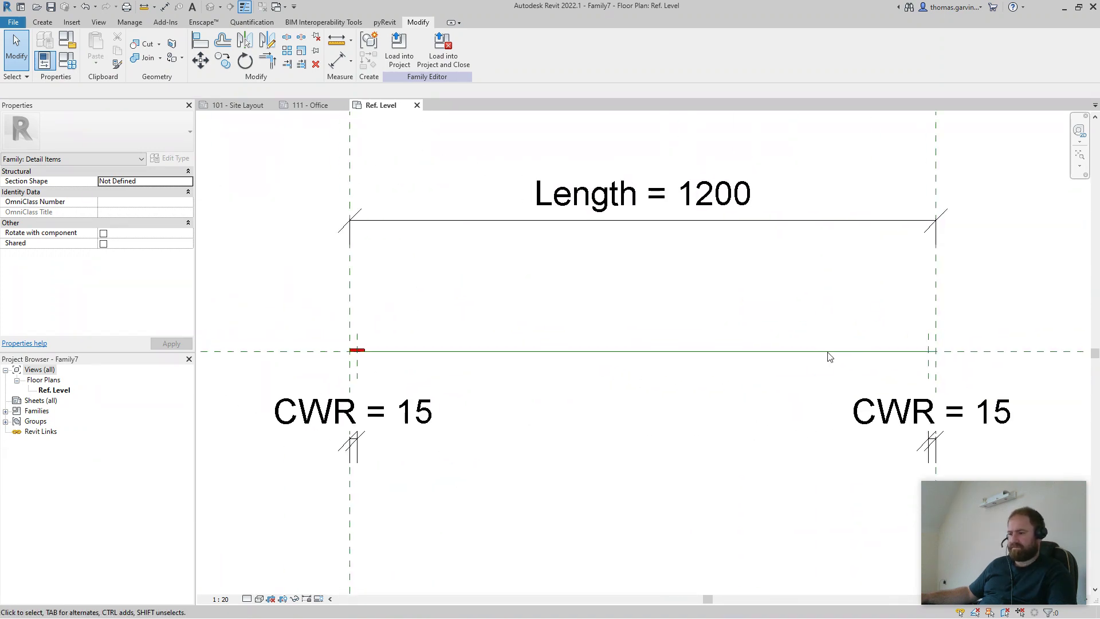
left_click(362, 353)
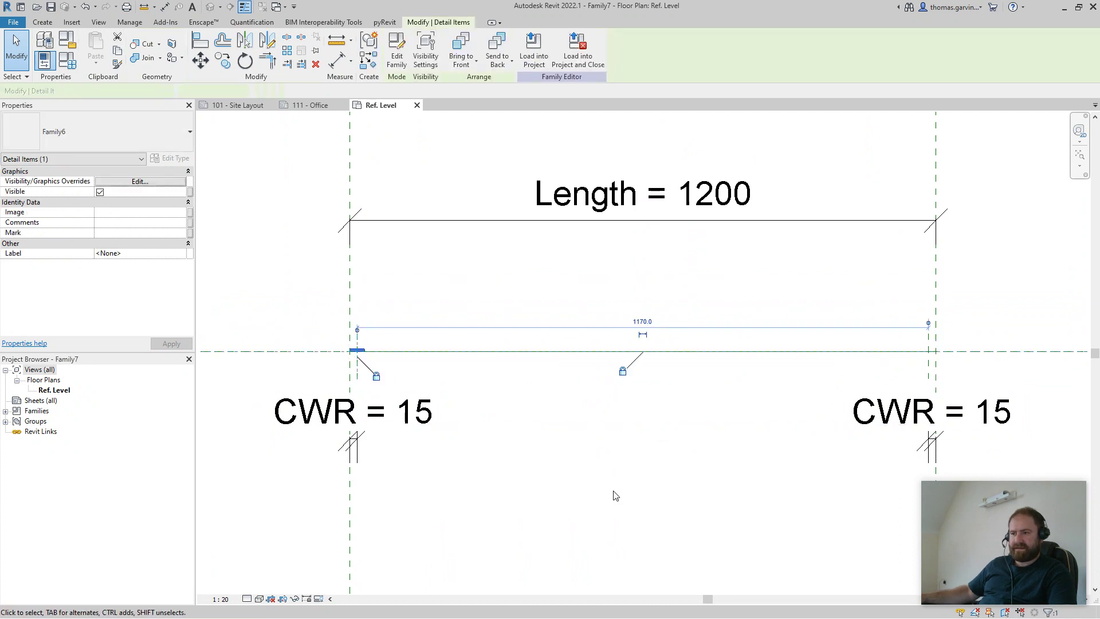
left_click(287, 54)
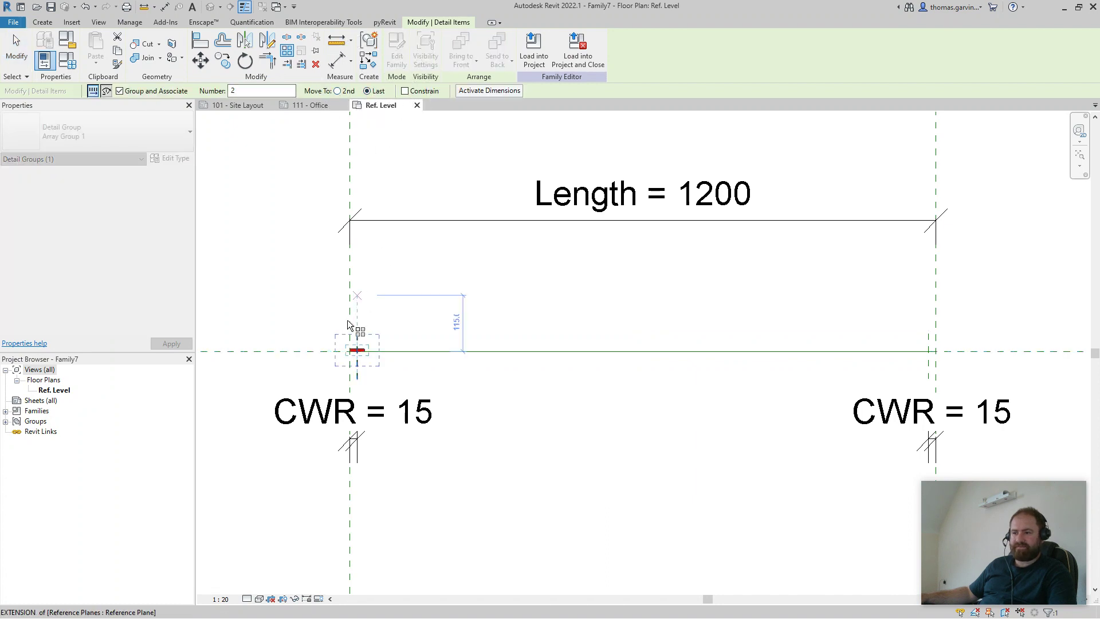
scroll(361, 335, "up", 3)
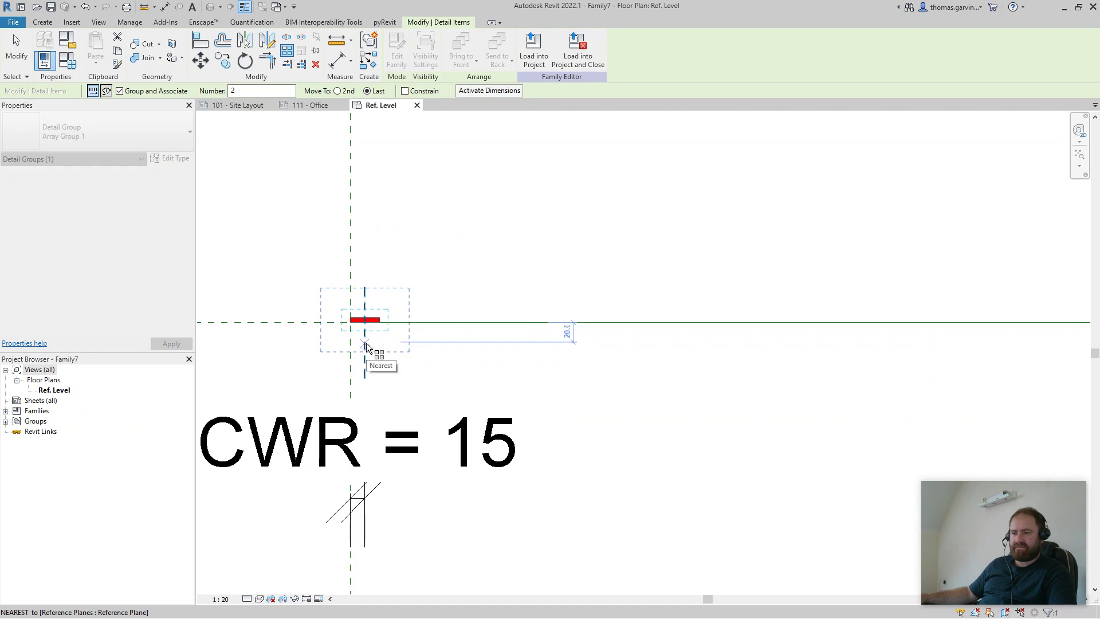
left_click(365, 346)
scroll(609, 344, "down", 3)
scroll(385, 368, "up", 3)
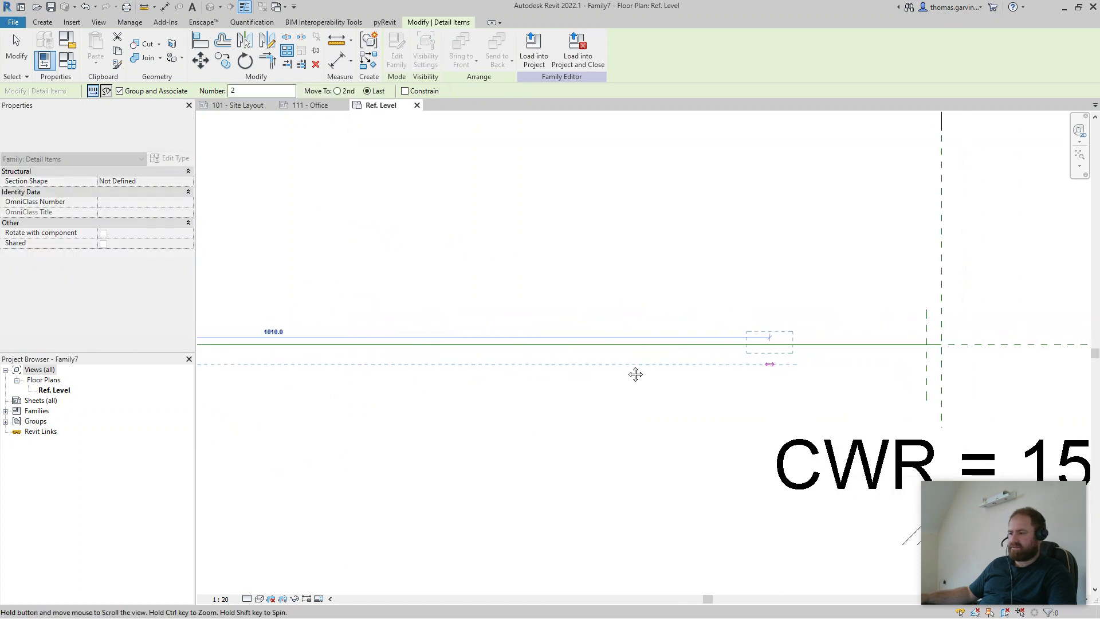
left_click(608, 369)
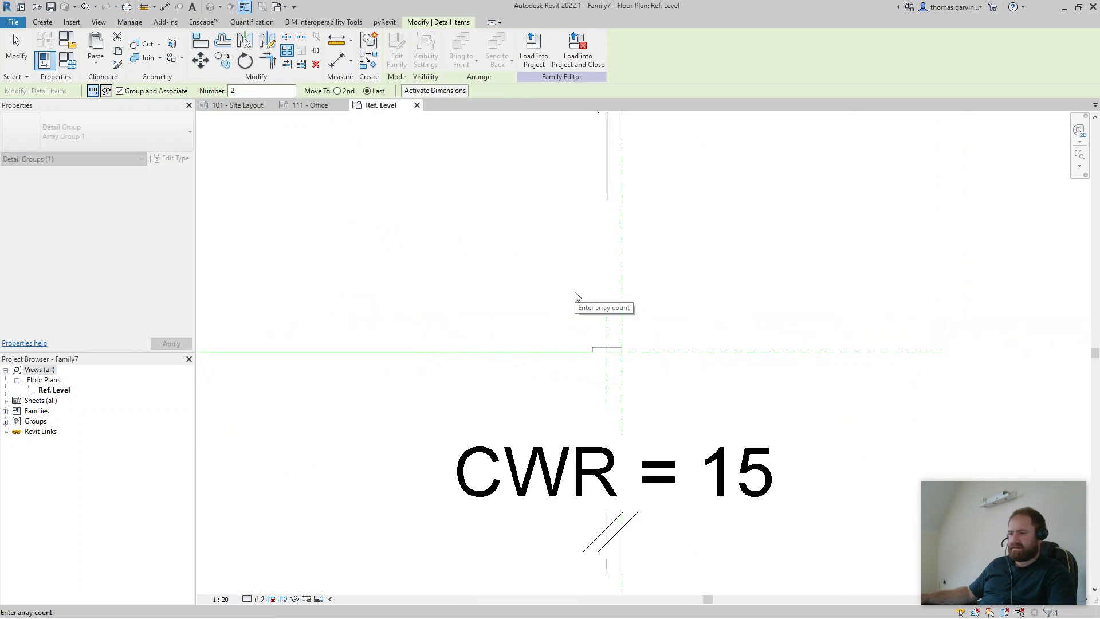
scroll(576, 299, "down", 3)
key("Return")
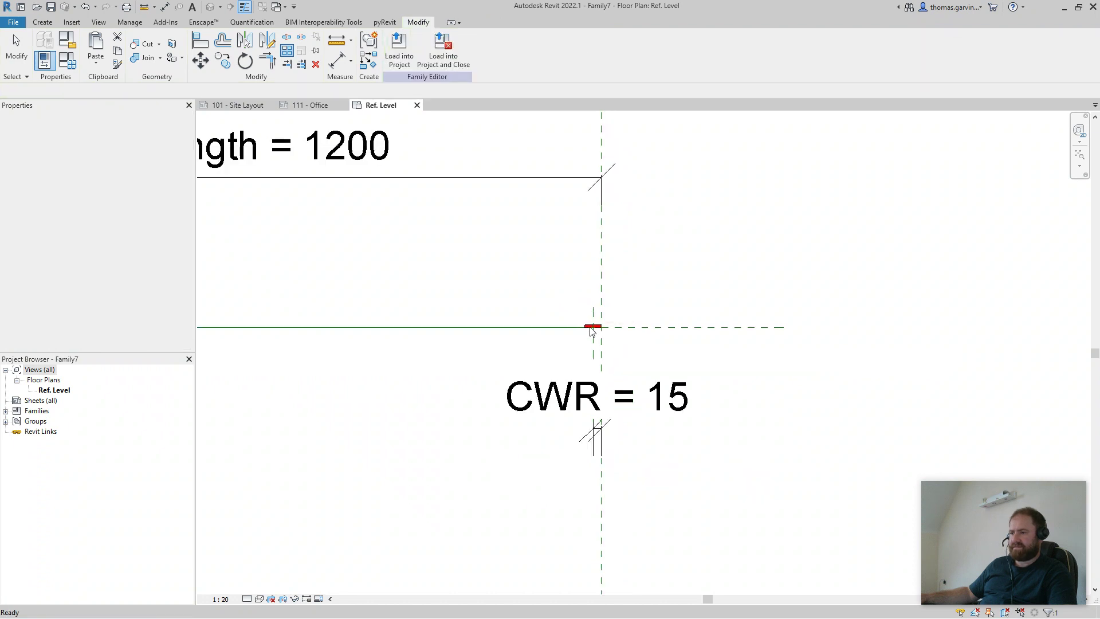
- Align and lock the far dash's centre to the short reference plane at the far end
scroll(590, 327, "up", 3)
scroll(590, 326, "up", 1)
key("Escape")
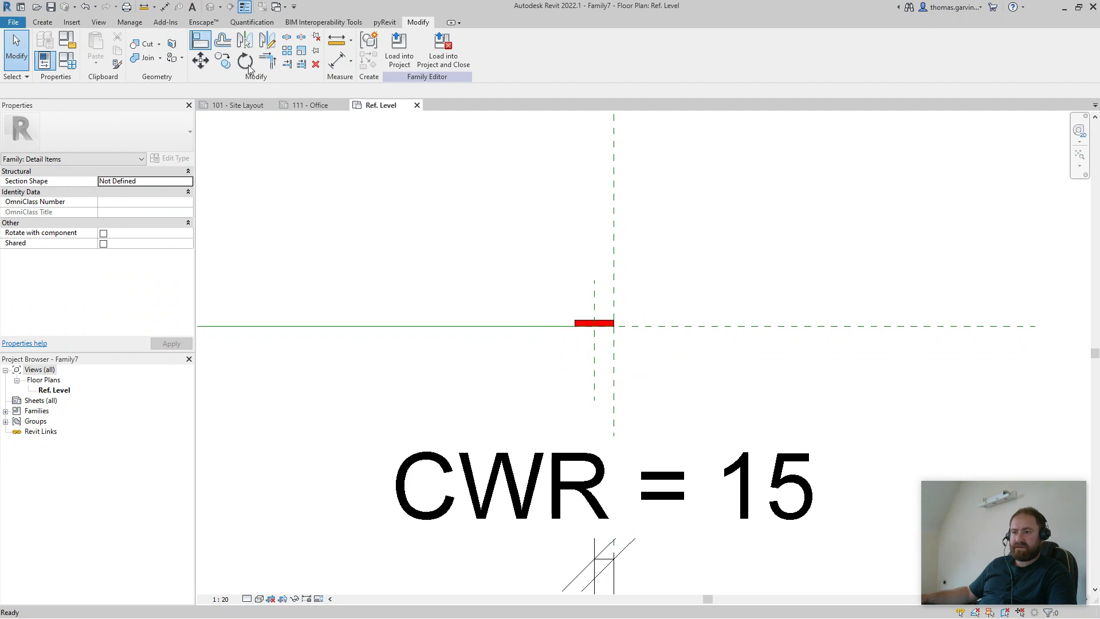
left_click(202, 40)
left_click(604, 336)
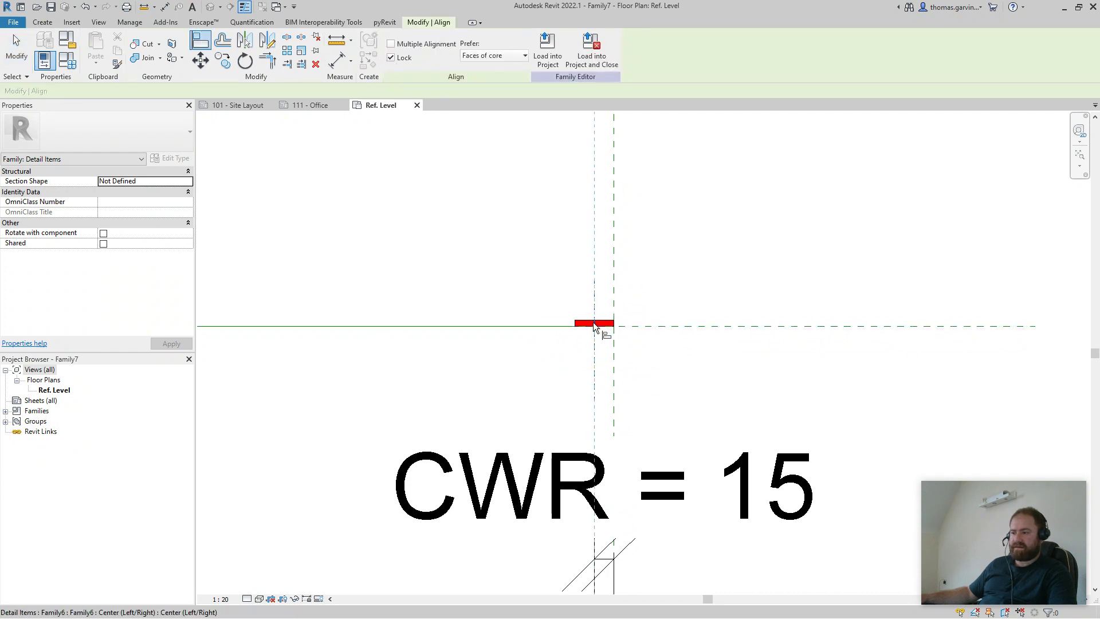
scroll(423, 393, "down", 5)
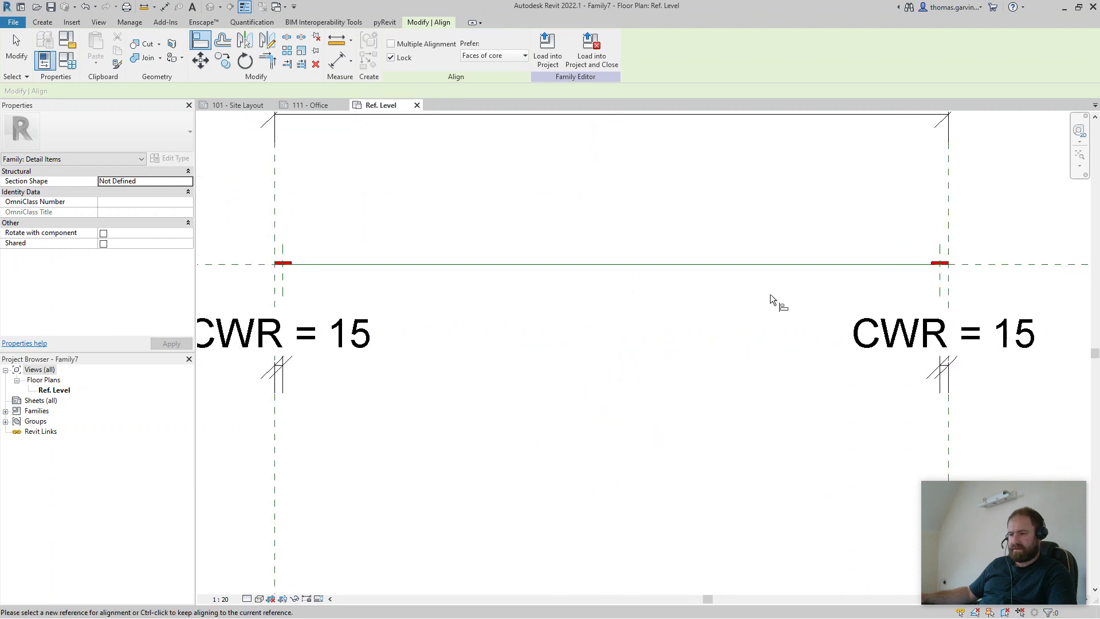
key("Escape")
- Set the dash array's item count to 4
left_click(940, 264)
scroll(628, 247, "down", 2)
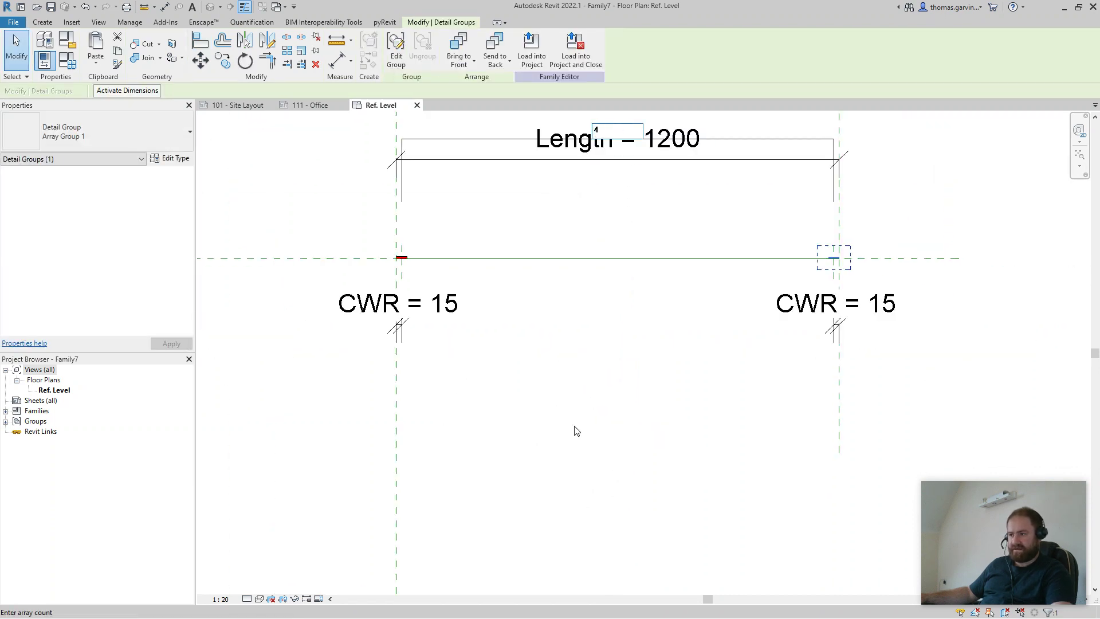
scroll(539, 280, "up", 2)
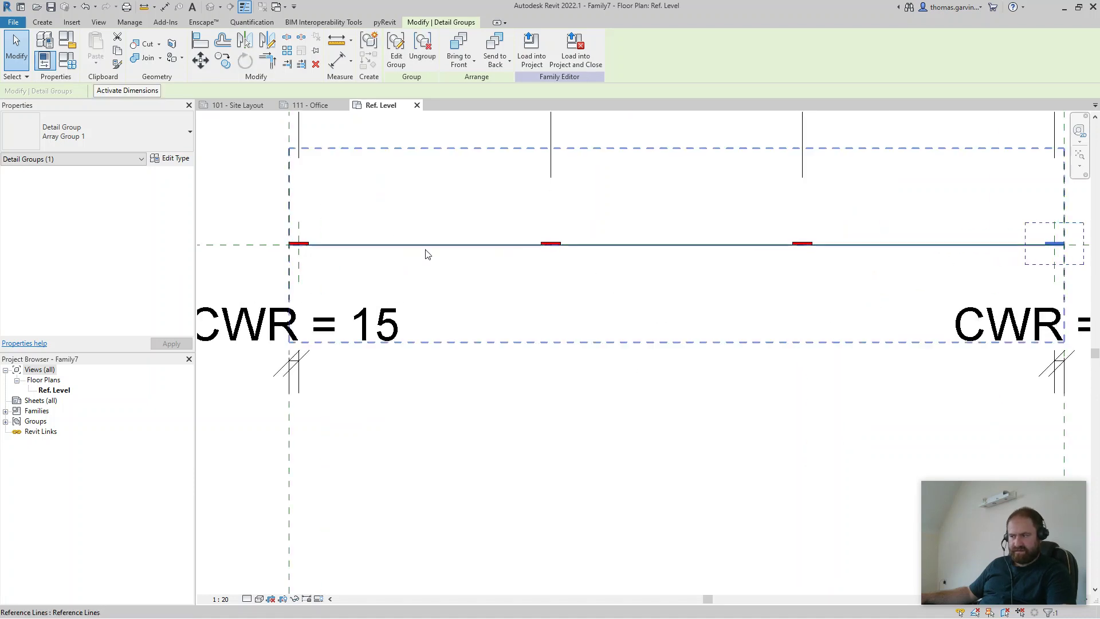
scroll(529, 334, "down", 1)
scroll(530, 334, "down", 1)
middle_click_drag(562, 292, 490, 337)
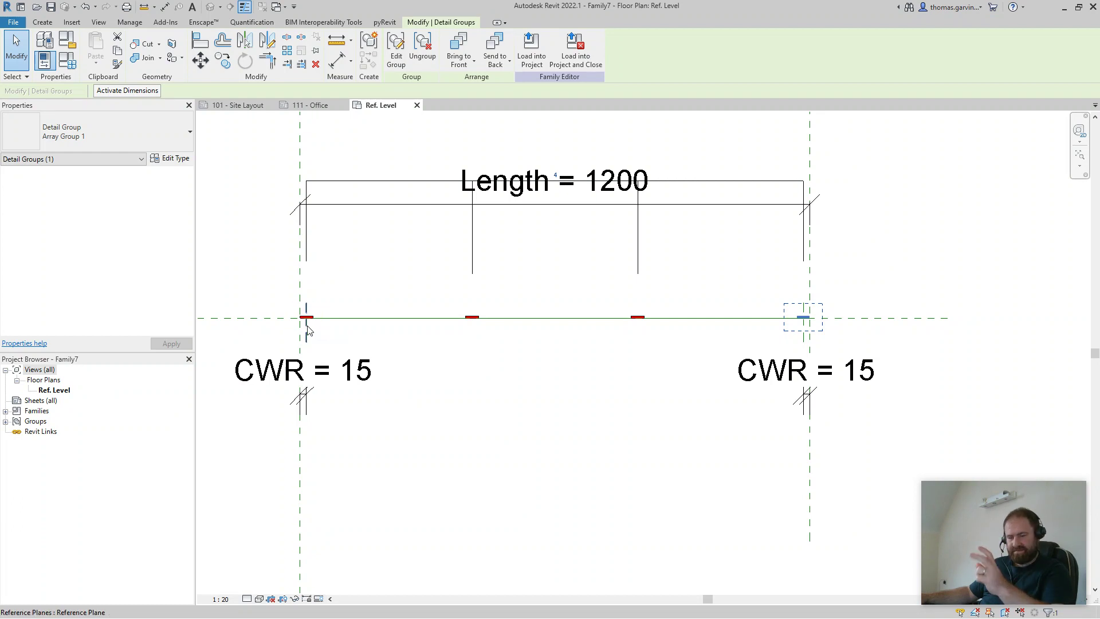
scroll(320, 328, "up", 1)
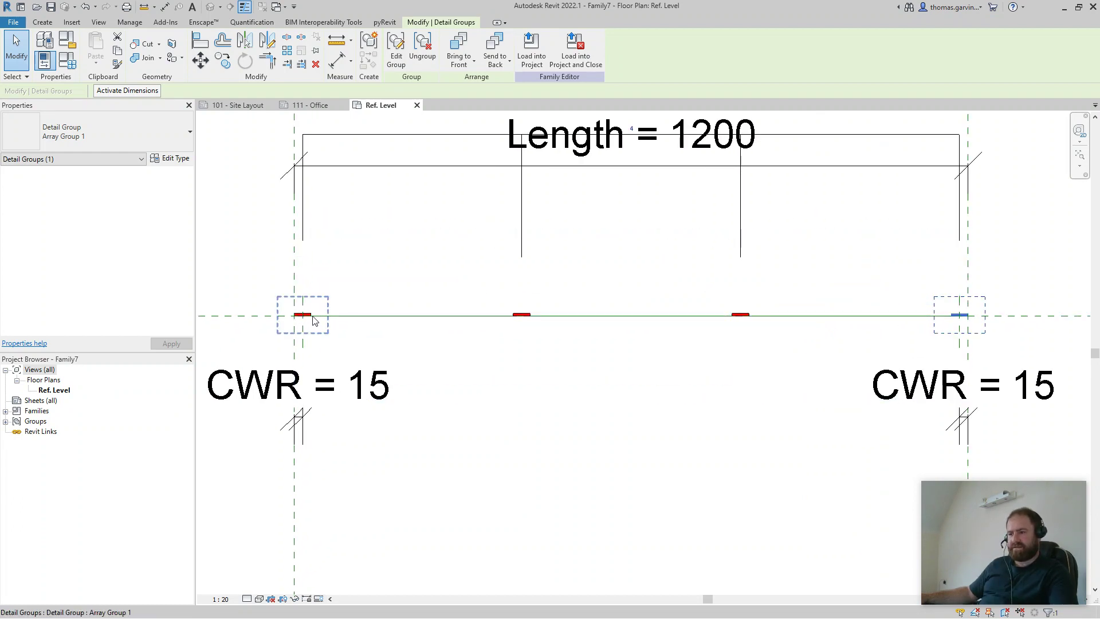
key("Escape")
scroll(675, 204, "down", 1)
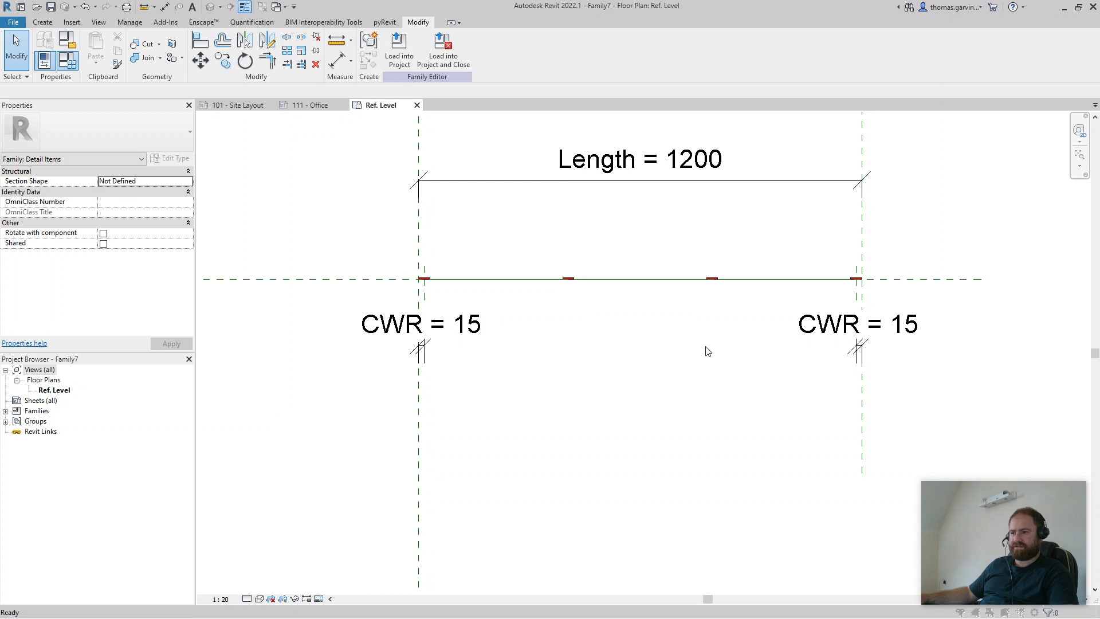
- Add a type-based integer family parameter named Array, grouped under Other
left_click(73, 63)
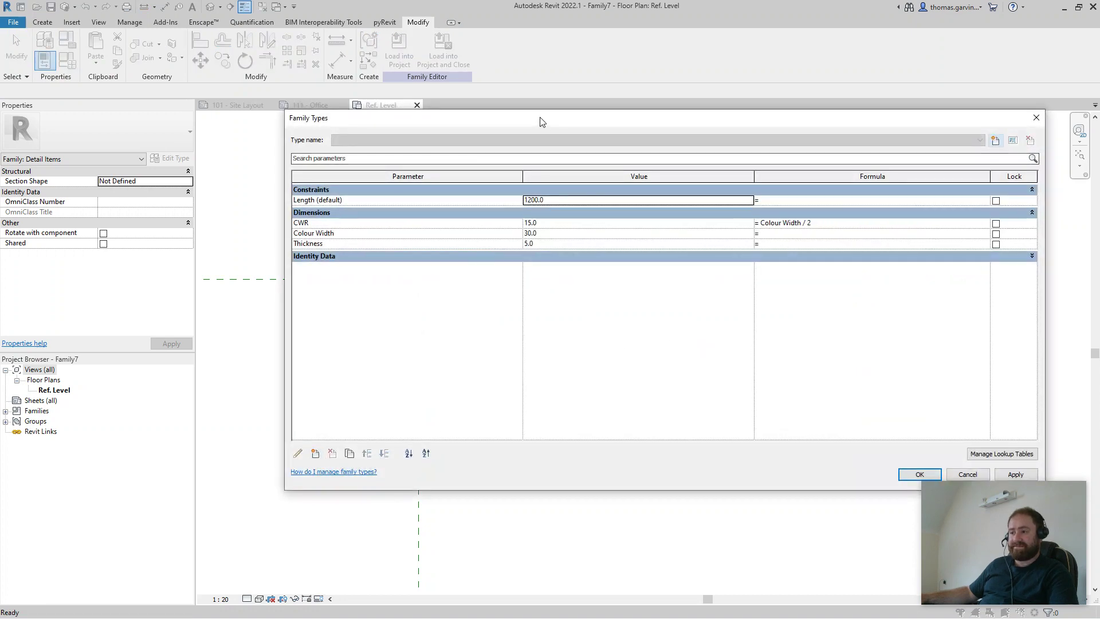
left_click_drag(542, 120, 438, 405)
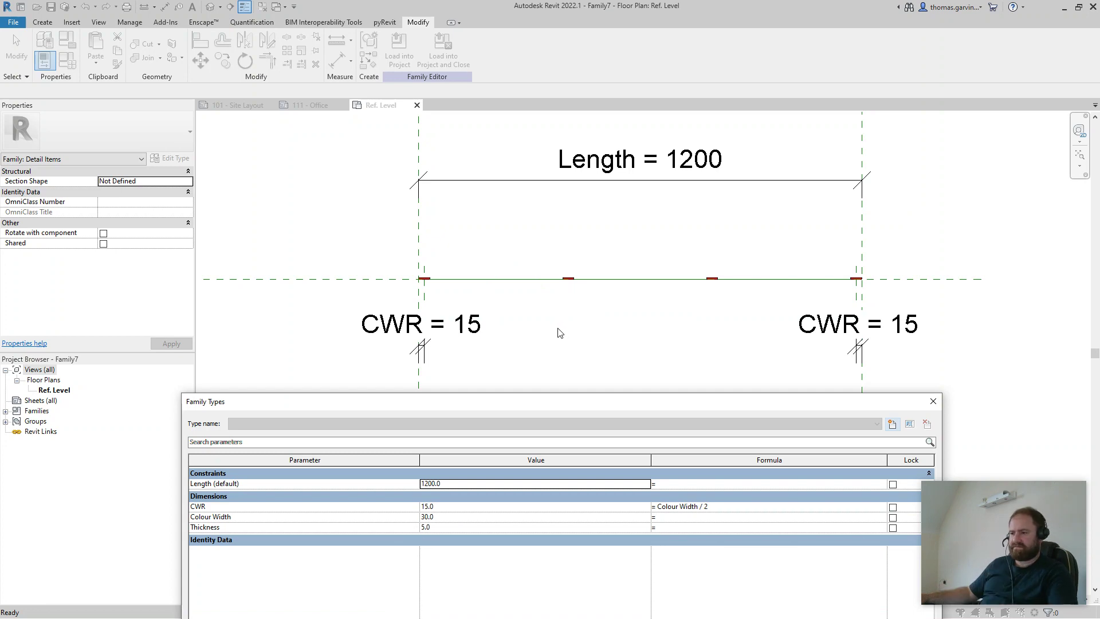
left_click_drag(483, 403, 467, 163)
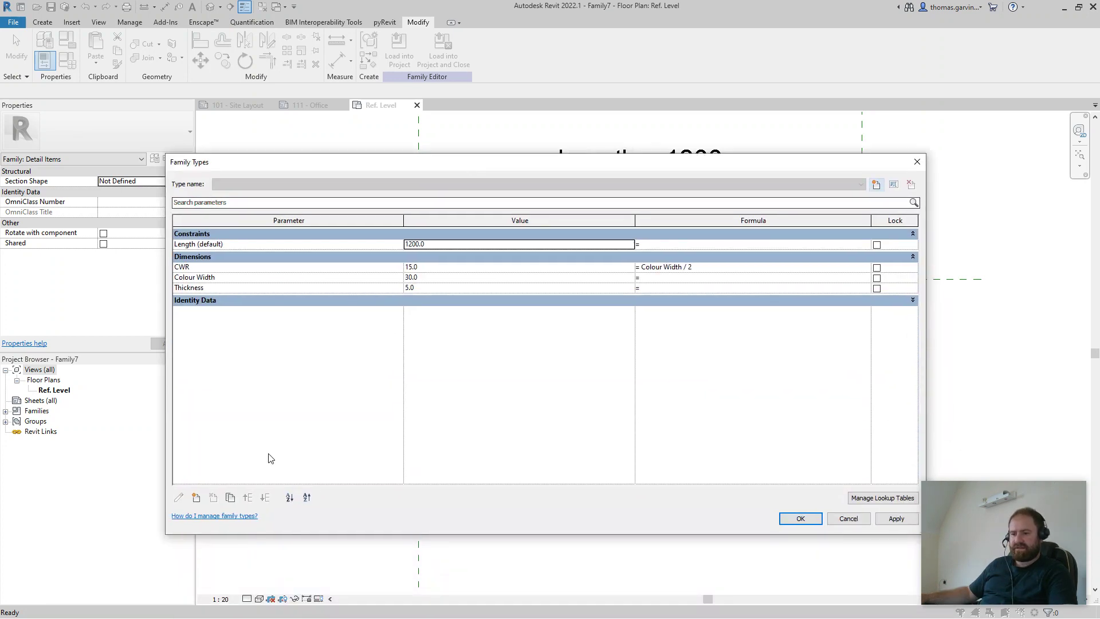
left_click(196, 498)
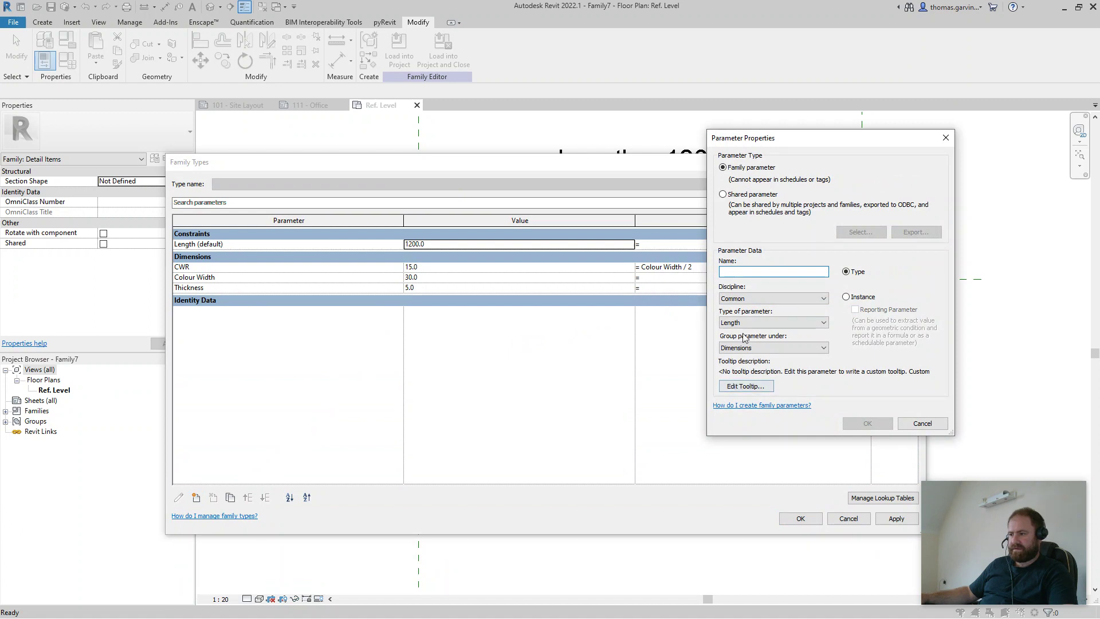
left_click(748, 324)
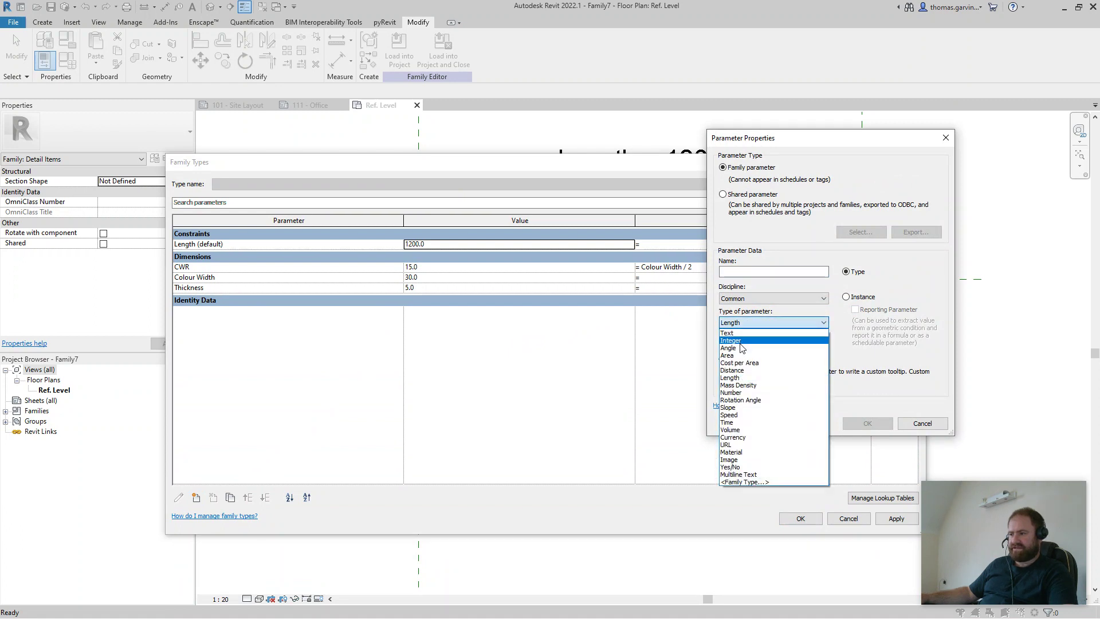
left_click(738, 340)
left_click(762, 268)
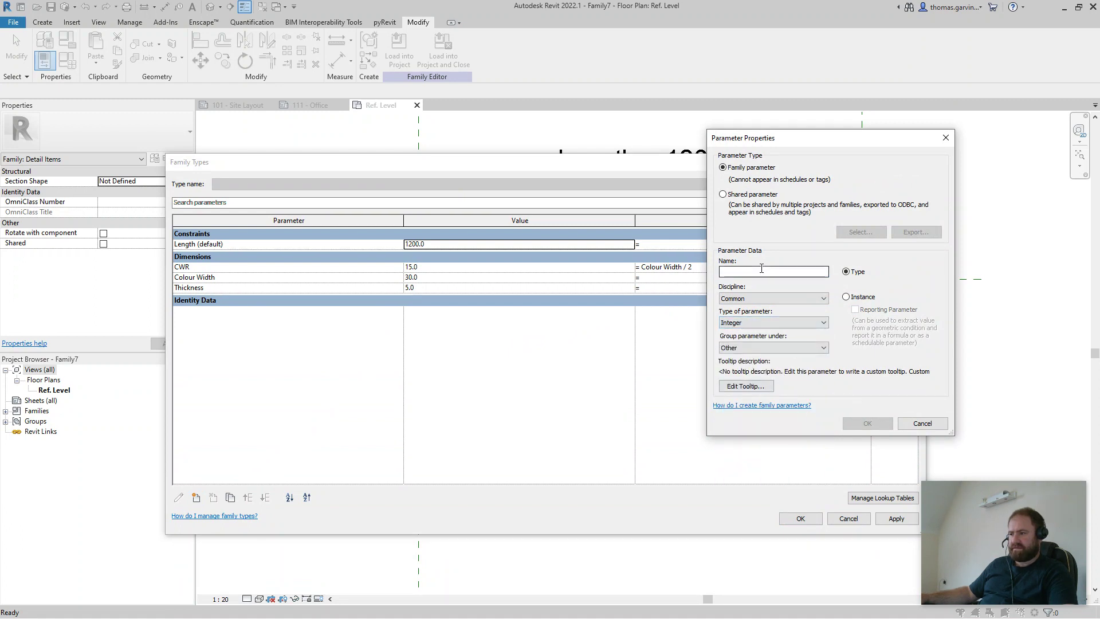
type("Array")
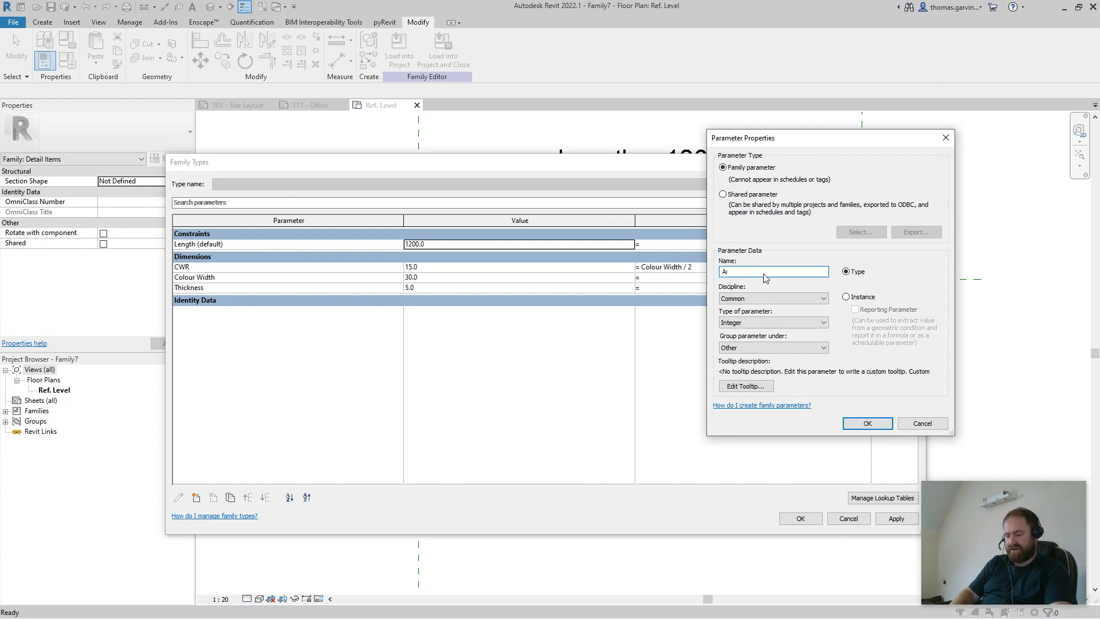
left_click(867, 422)
- Change the Array family parameter from a type parameter to an instance parameter
left_click_drag(667, 163, 651, 113)
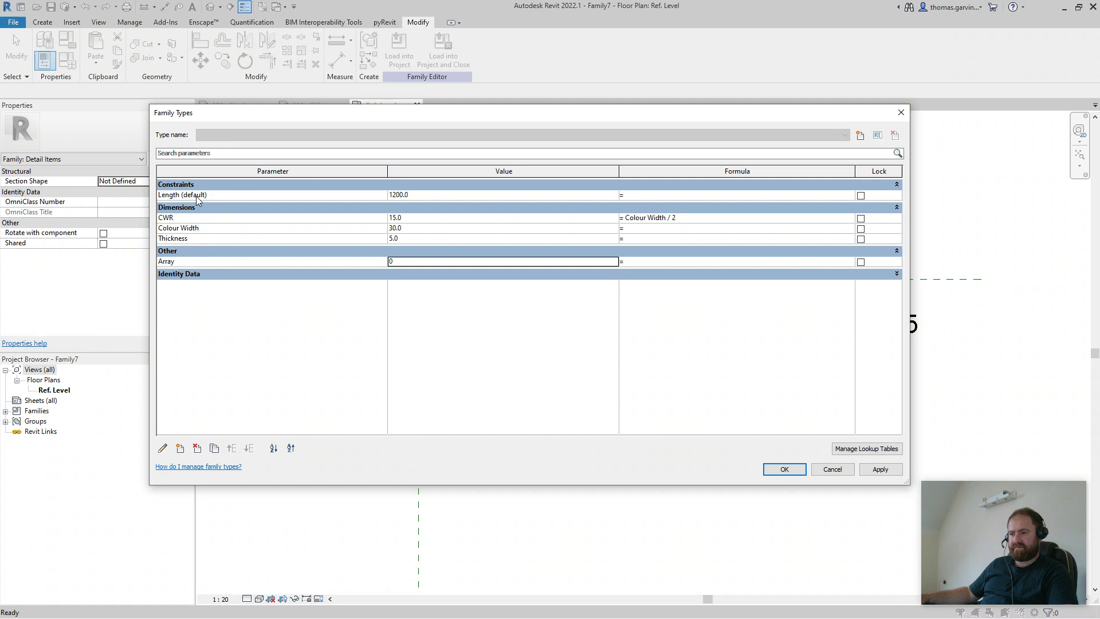
left_click(318, 262)
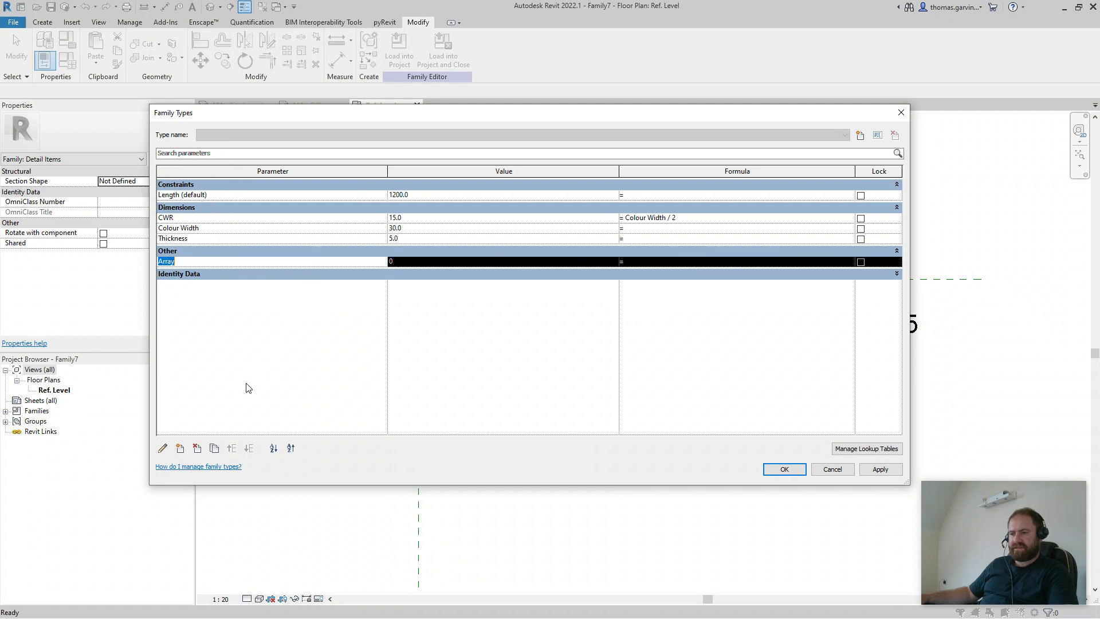
left_click(163, 448)
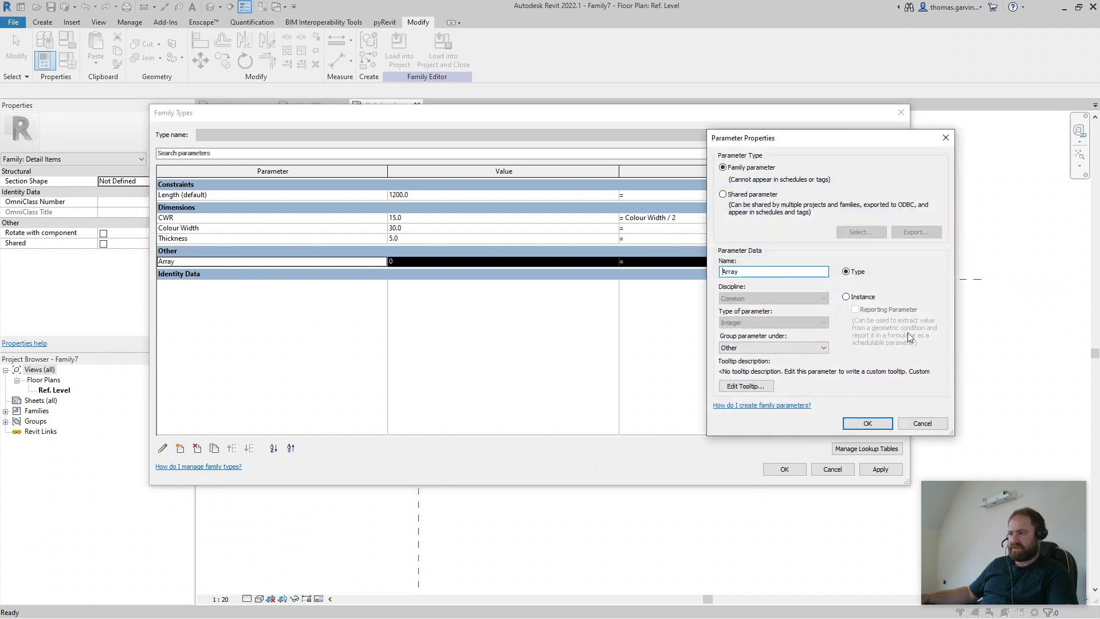
left_click(846, 297)
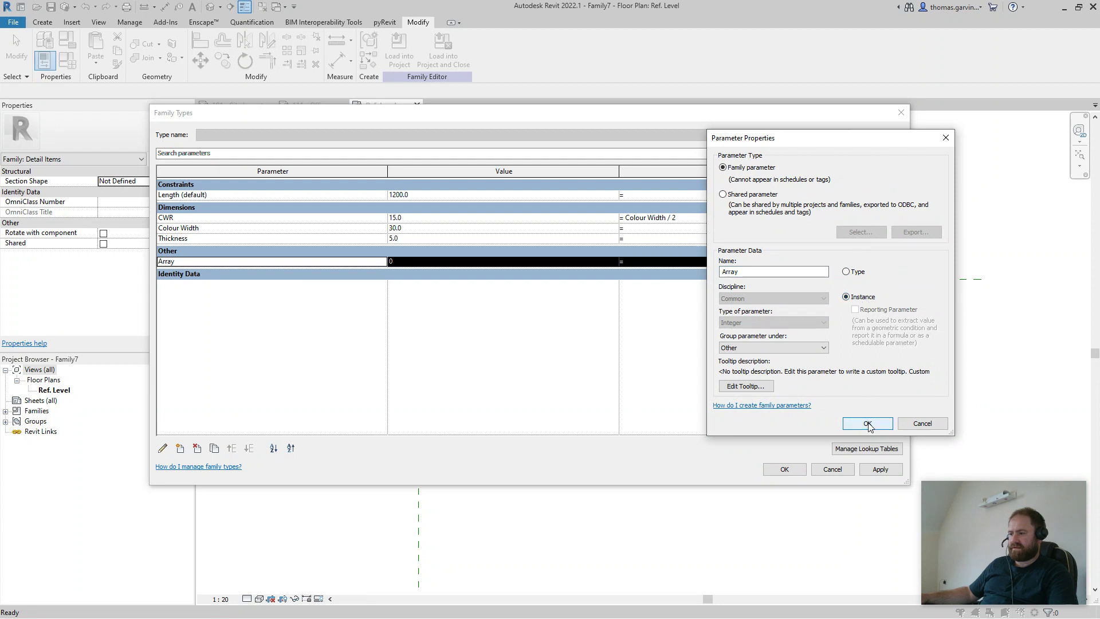
left_click(868, 424)
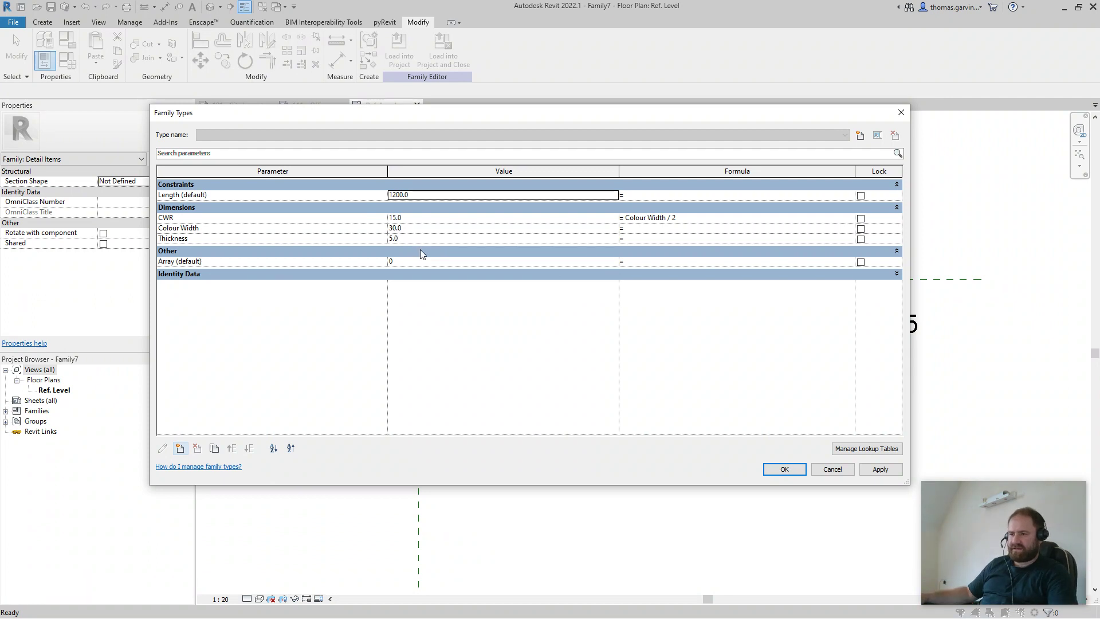
- Give the Array parameter the formula (Length / Colour Width) / 2 and apply it to the family
left_click(661, 263)
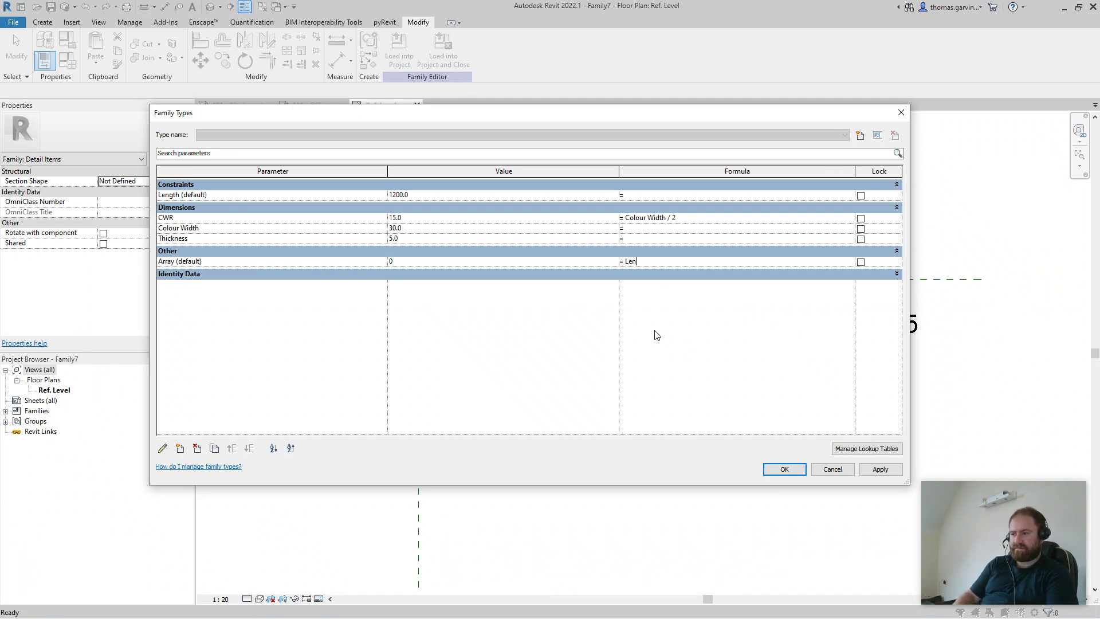
key("BackSpace")
key("BackSpace")
key("BackSpace")
key("BackSpace")
key("BackSpace")
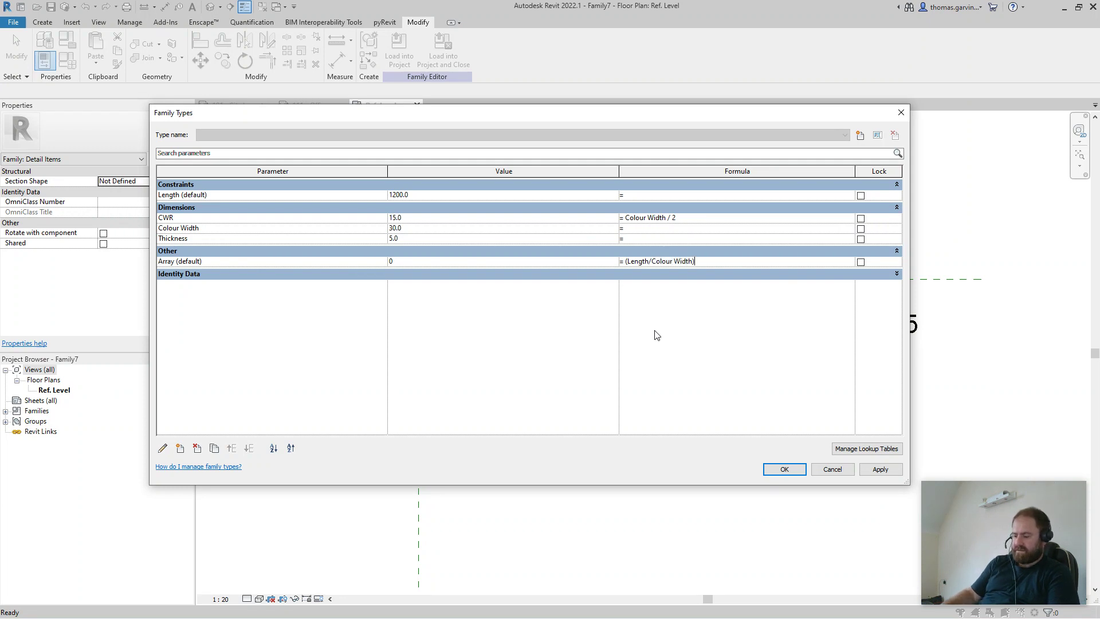
type("2")
key("Tab")
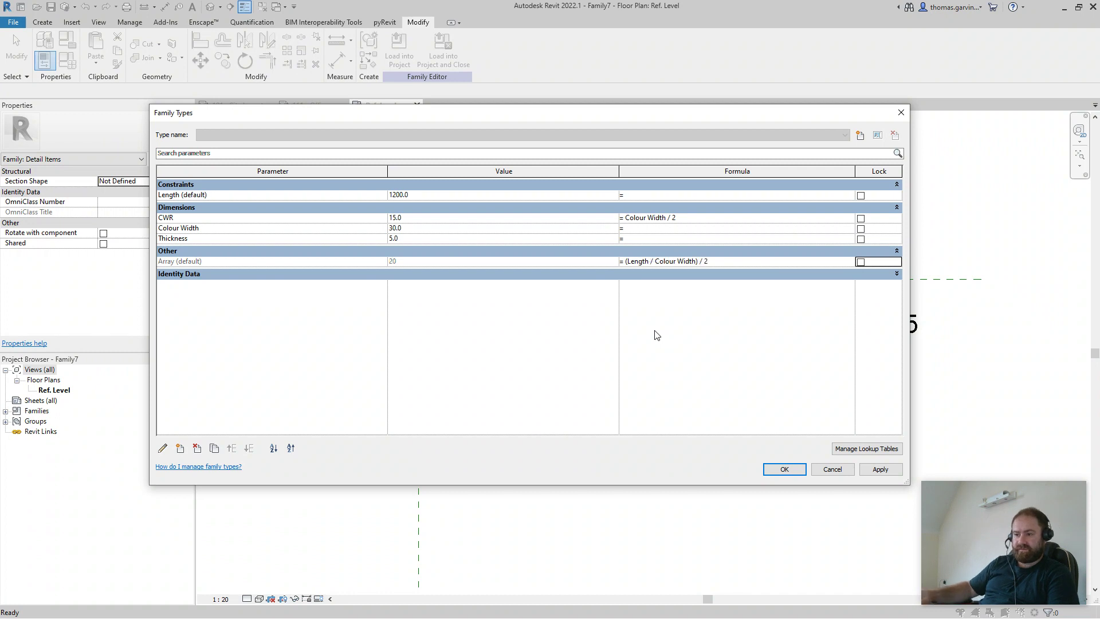
left_click(783, 469)
- Label the dash array's item count with the Array parameter and check the dashes along the line
scroll(710, 327, "down", 1)
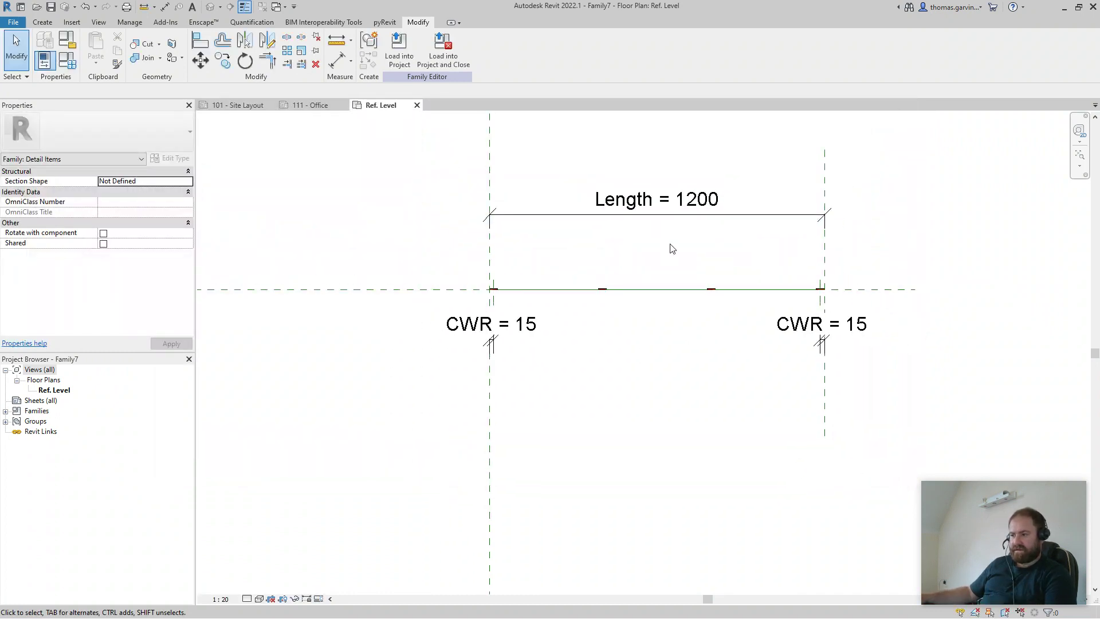
left_click(711, 290)
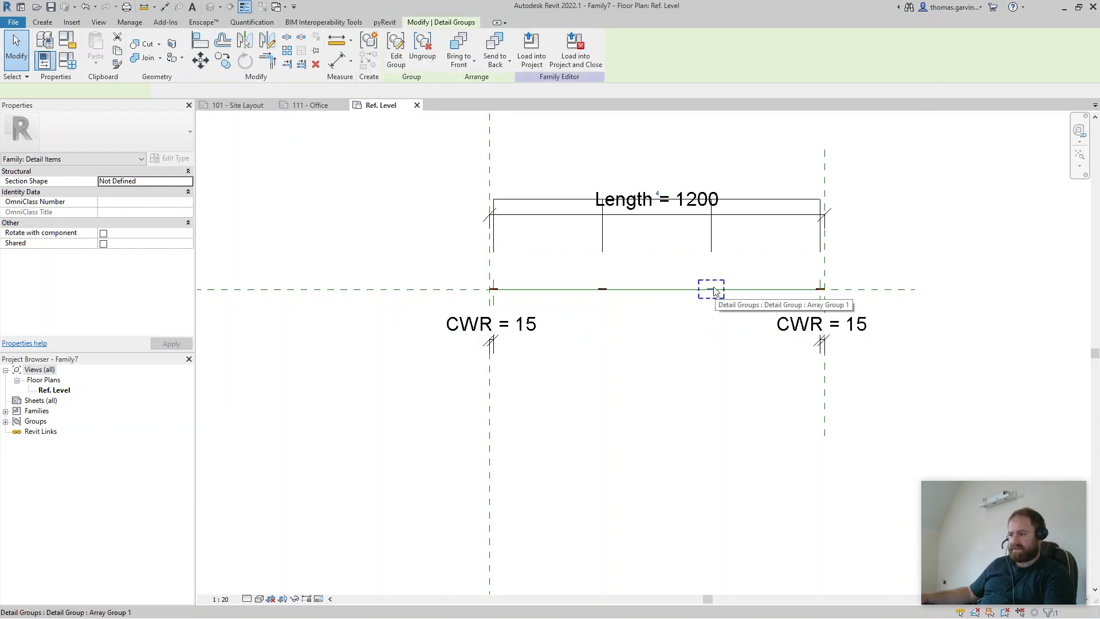
left_click(567, 200)
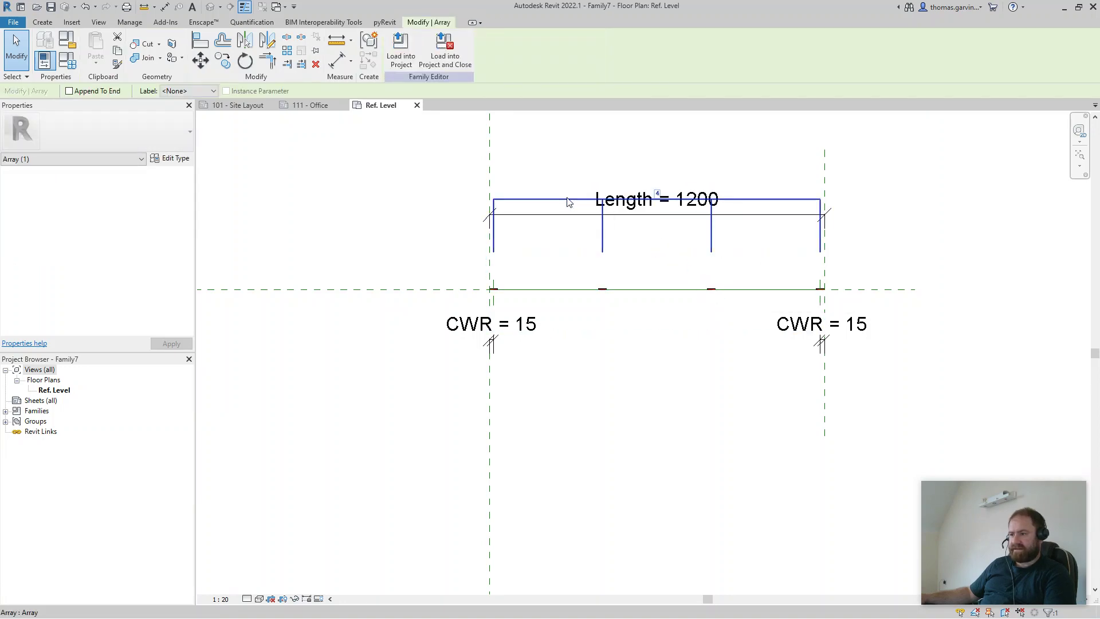
left_click(173, 92)
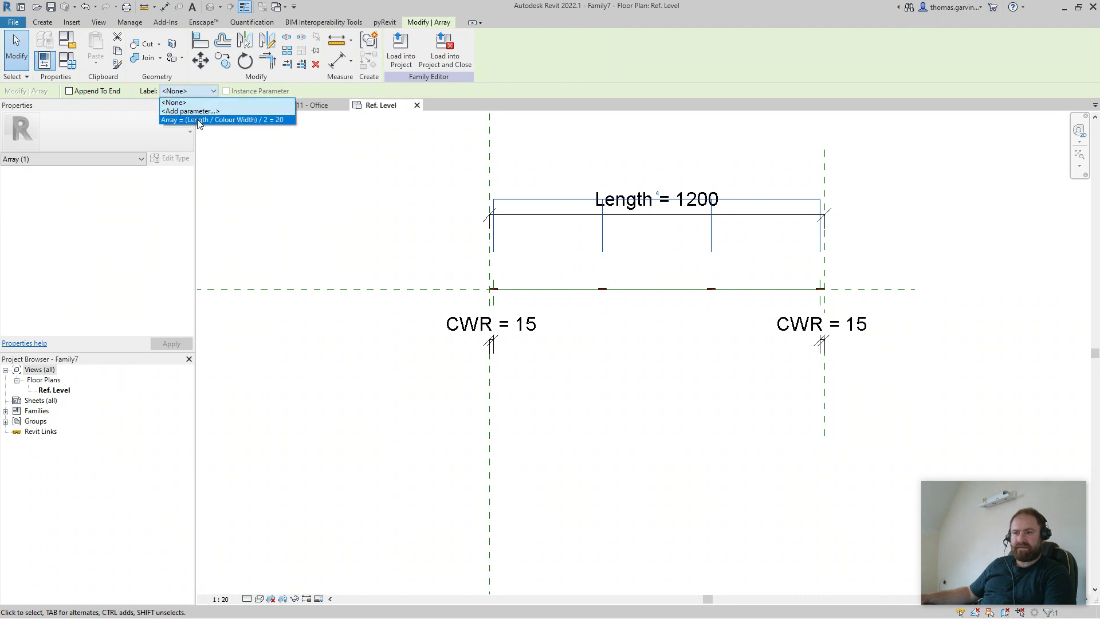
left_click(198, 120)
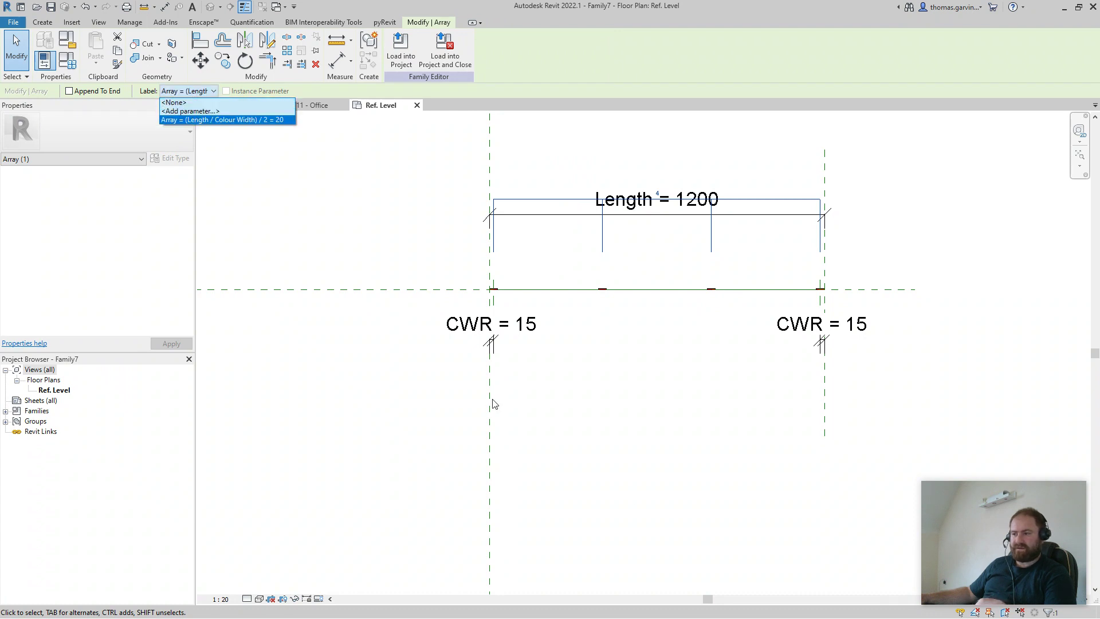
scroll(544, 321, "up", 5)
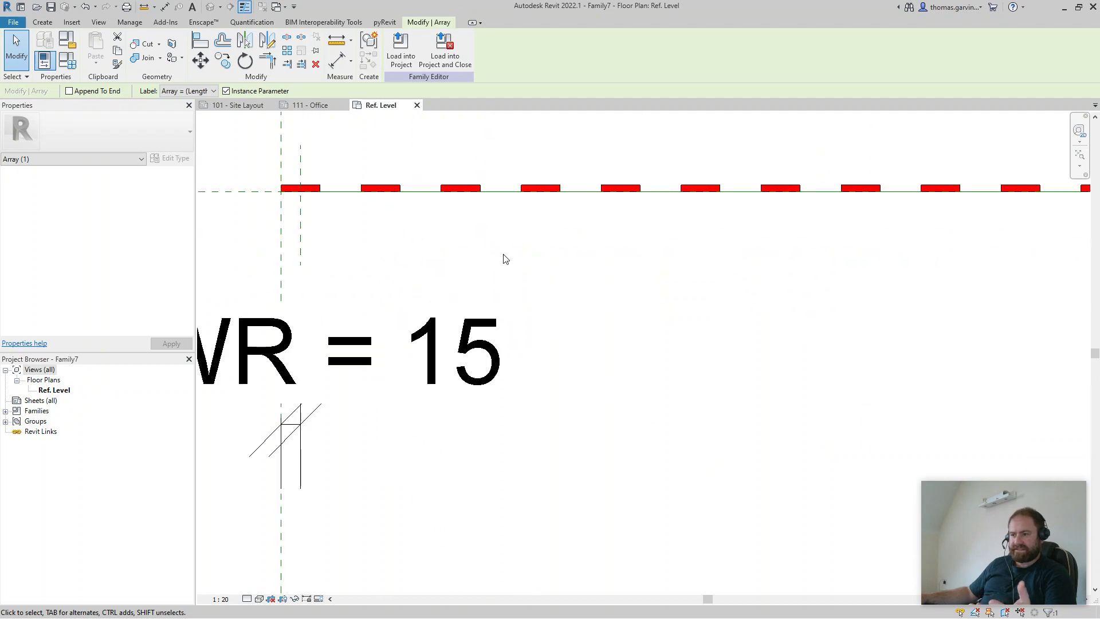
scroll(504, 255, "down", 3)
middle_click_drag(705, 307, 860, 352)
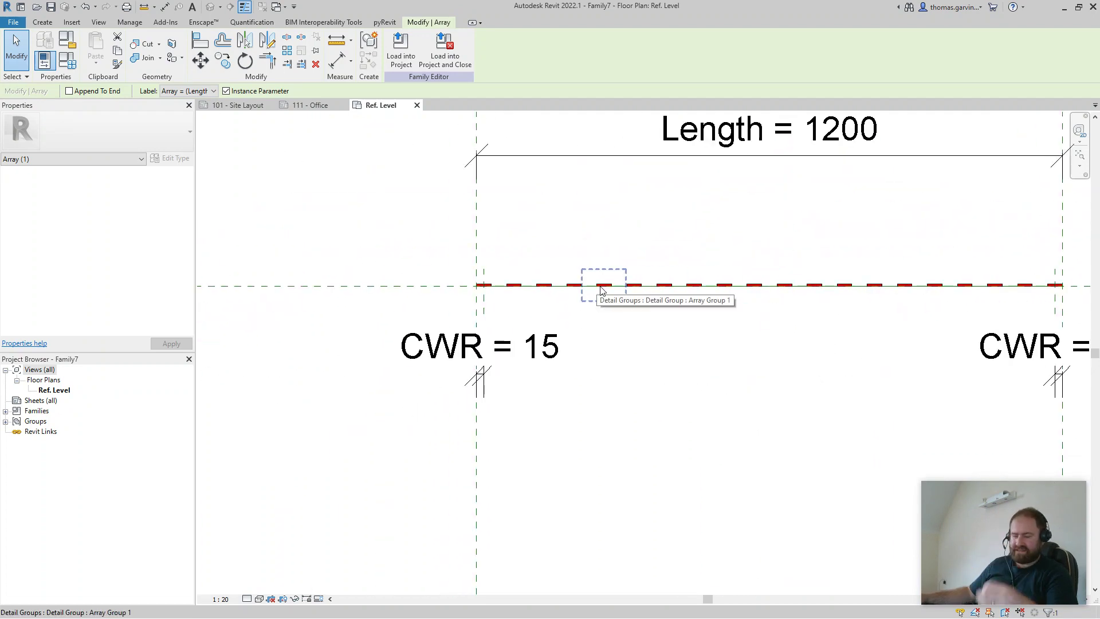
scroll(859, 351, "down", 2)
middle_click_drag(859, 351, 691, 350)
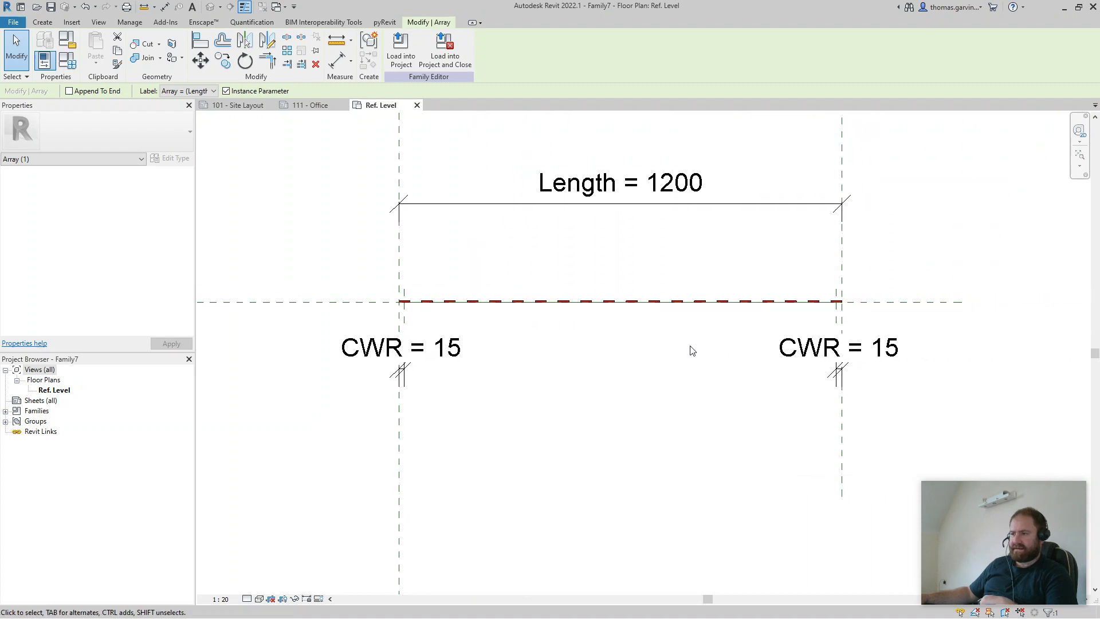
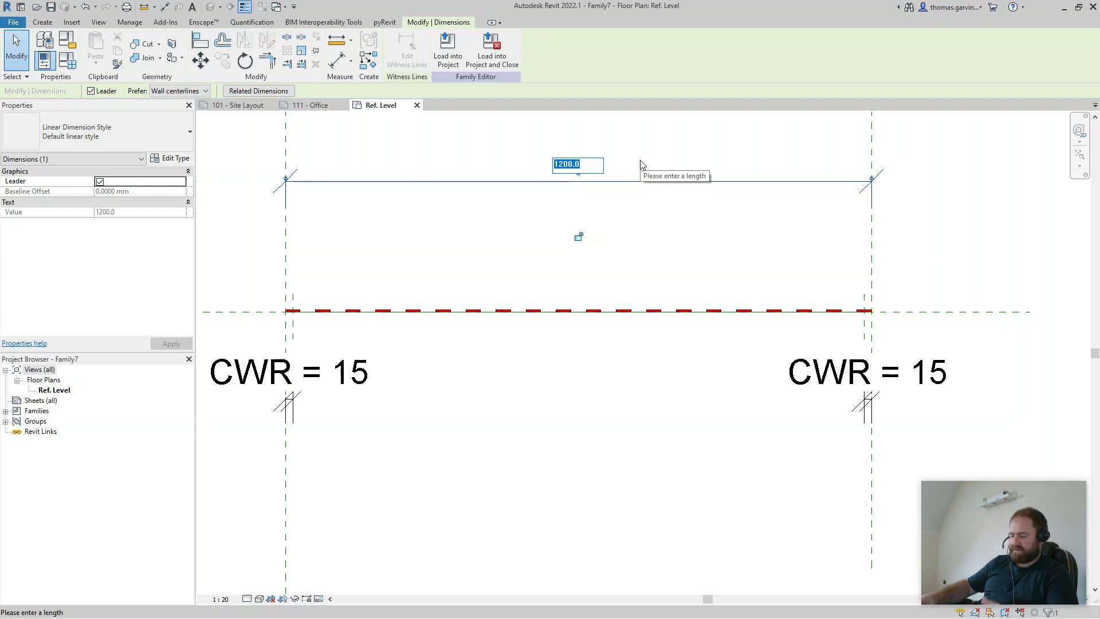
- Try to set the Length dimension to 50 mm to test the array at a short length
type("50")
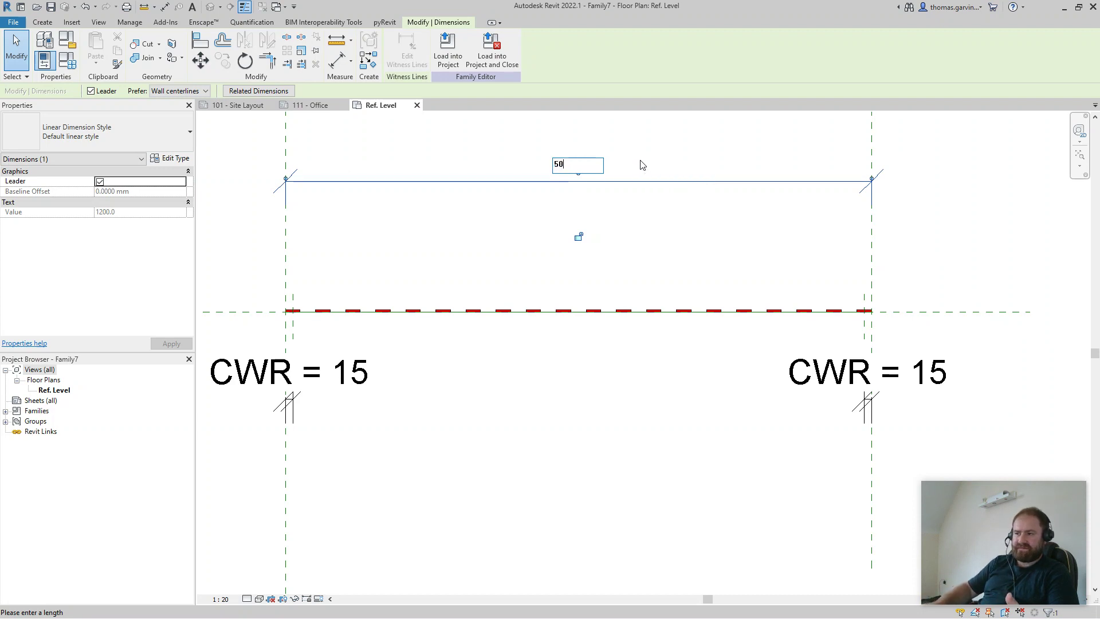
key("Return")
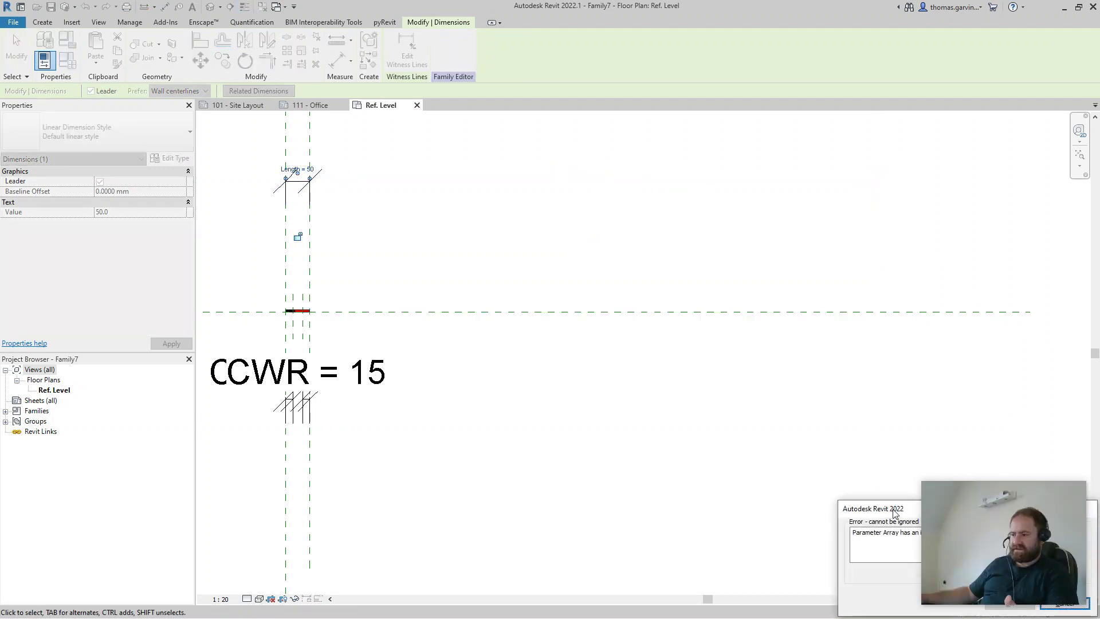
left_click_drag(893, 513, 891, 277)
scroll(287, 312, "up", 8)
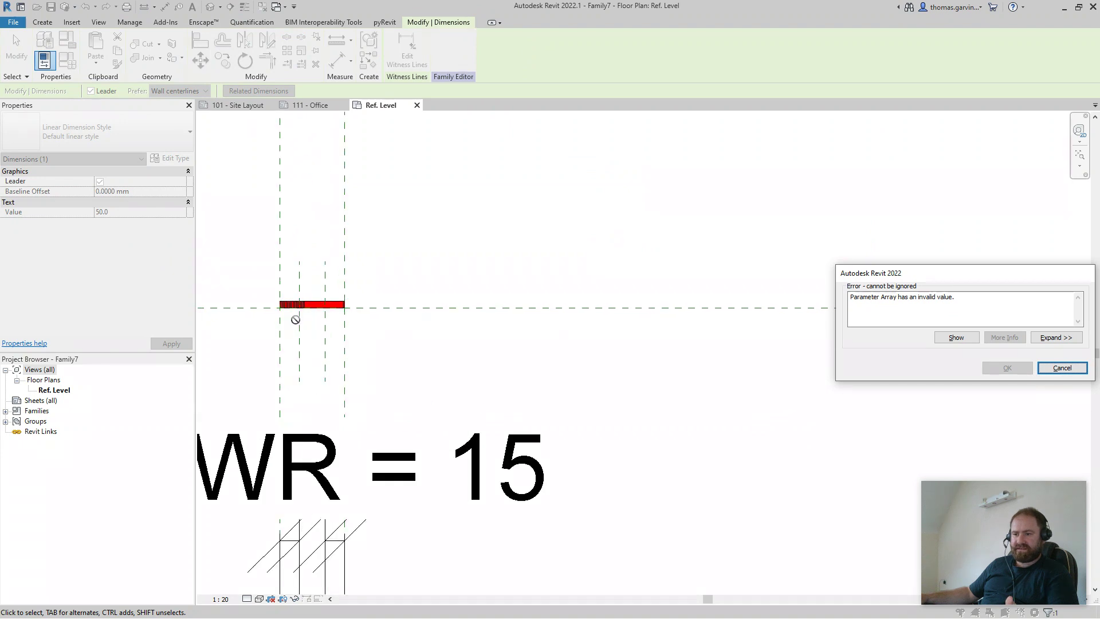
scroll(814, 372, "down", 1)
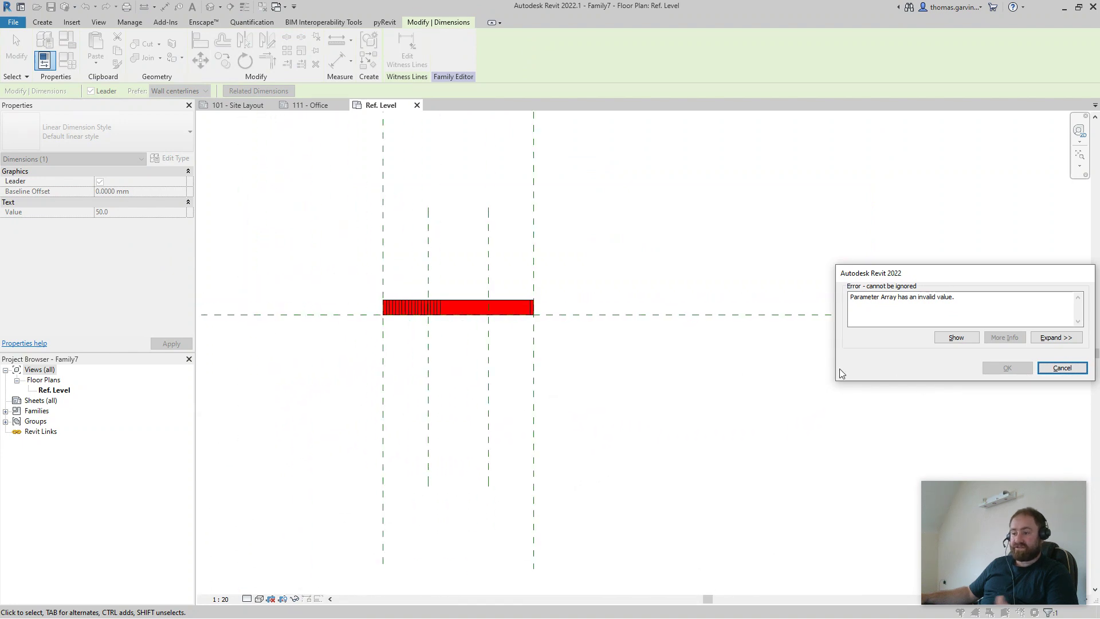
key("Escape")
key("Escape")
scroll(486, 319, "down", 3)
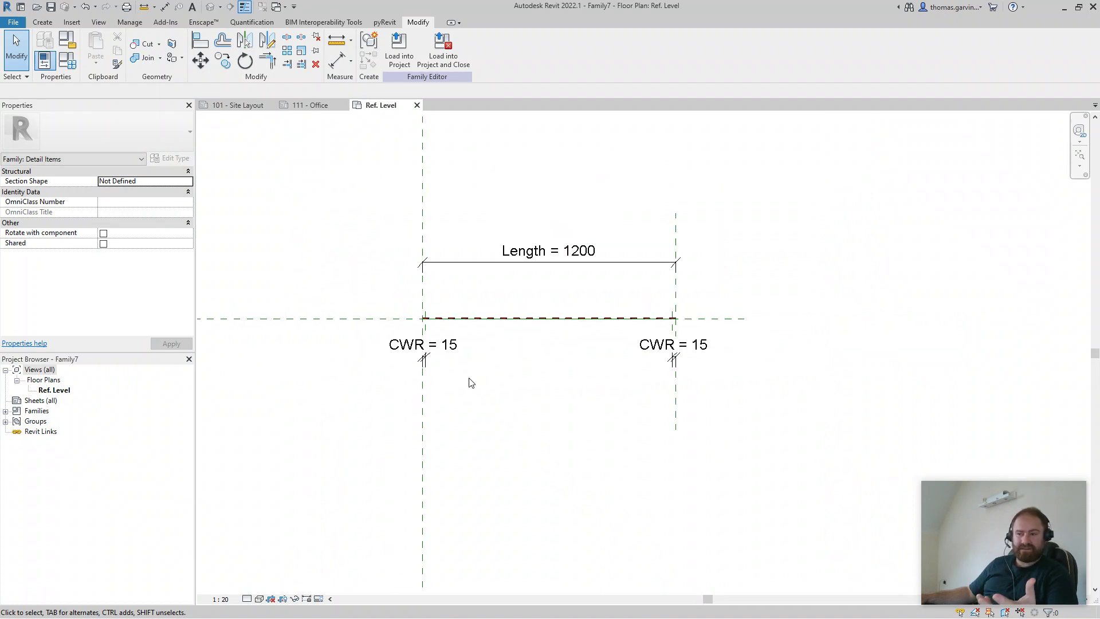
- Change the Array parameter's formula to if((Length / Colour Width) / 2 < 2, 2, (Length / Colour Width) / 2)
left_click(68, 62)
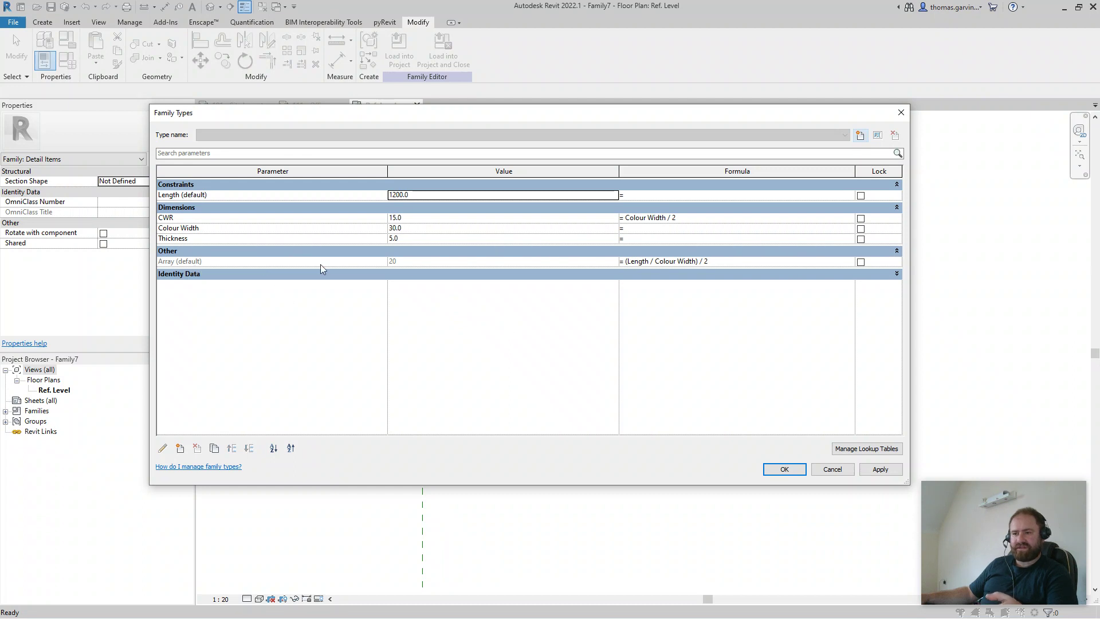
left_click(413, 262)
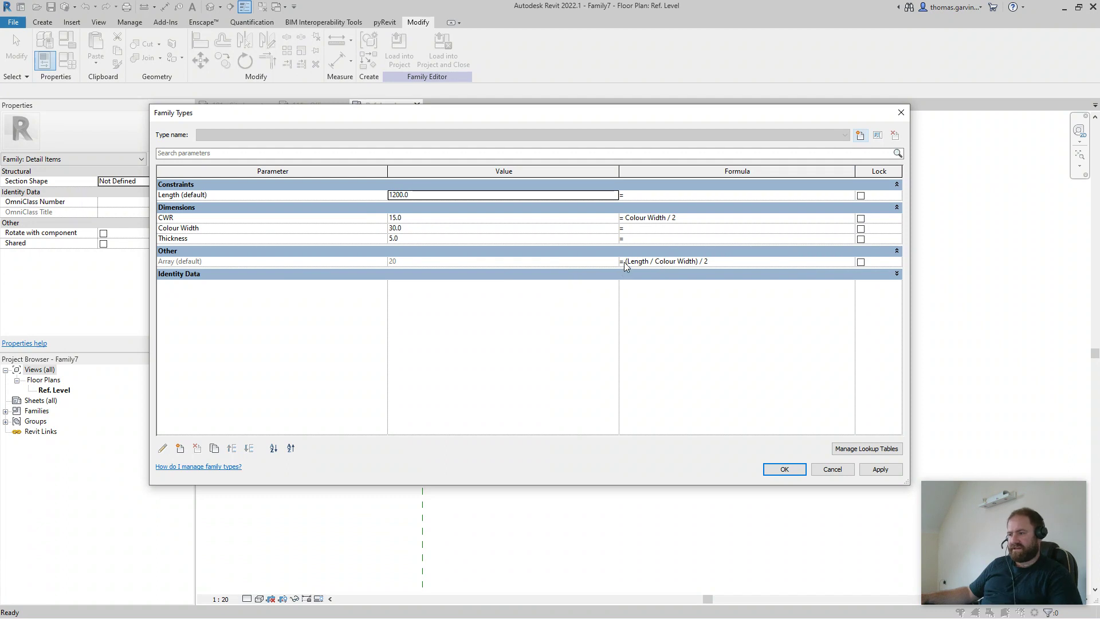
left_click_drag(714, 264, 591, 262)
key("ctrl+c")
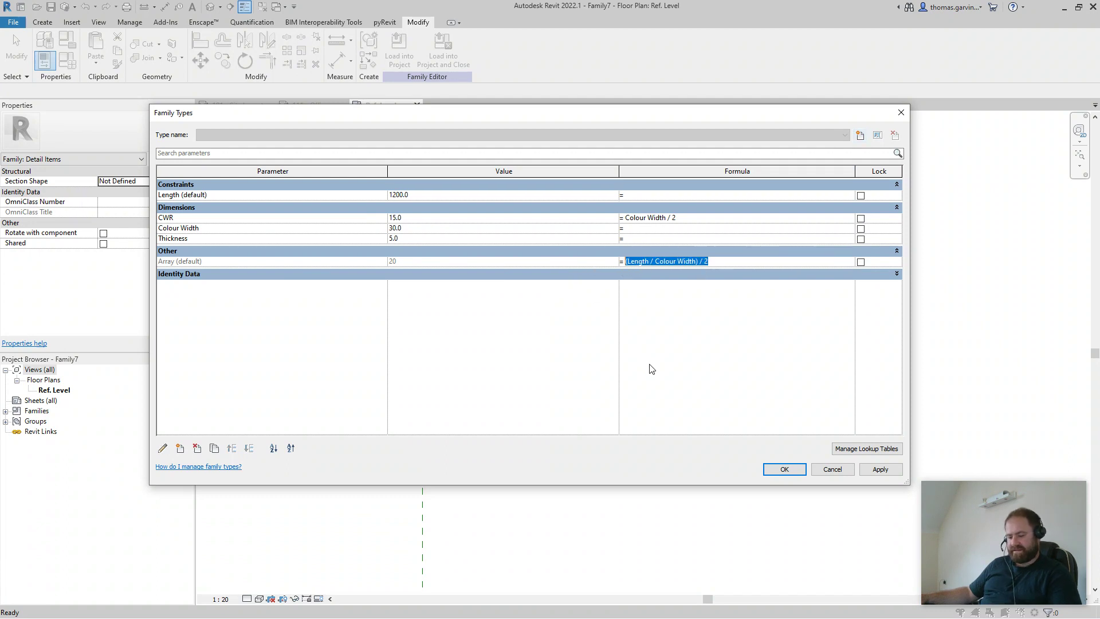
left_click(743, 301)
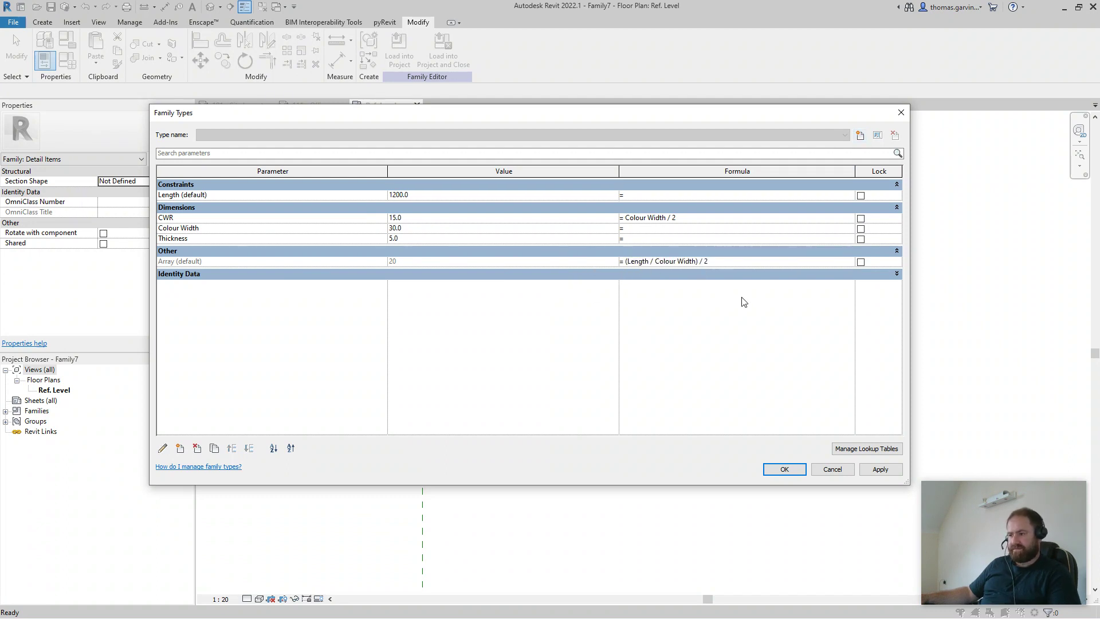
type("if")
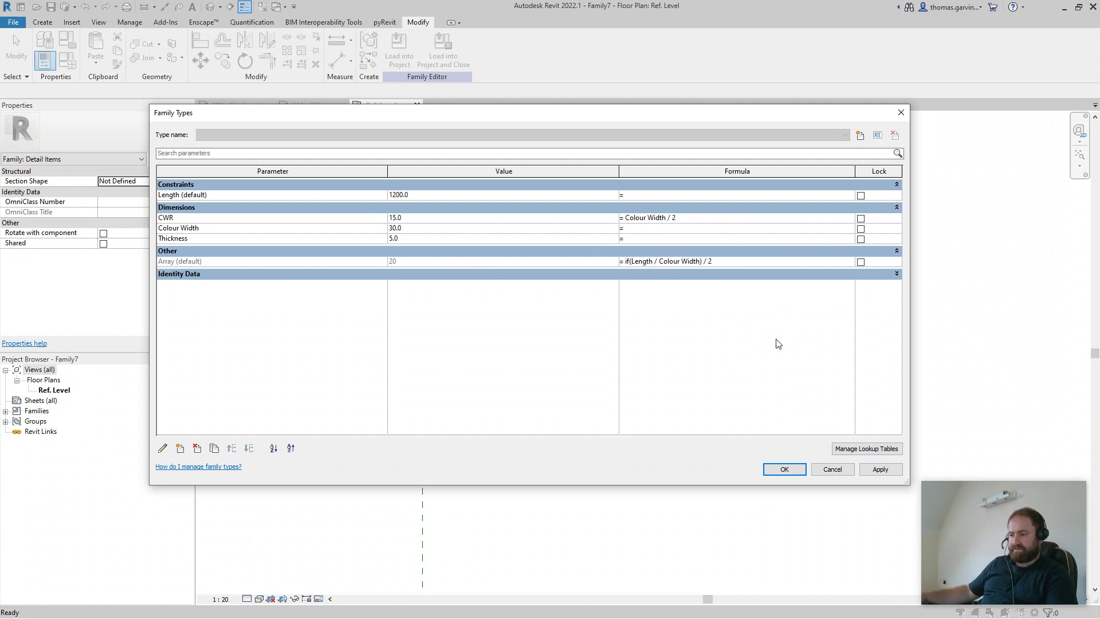
type("(")
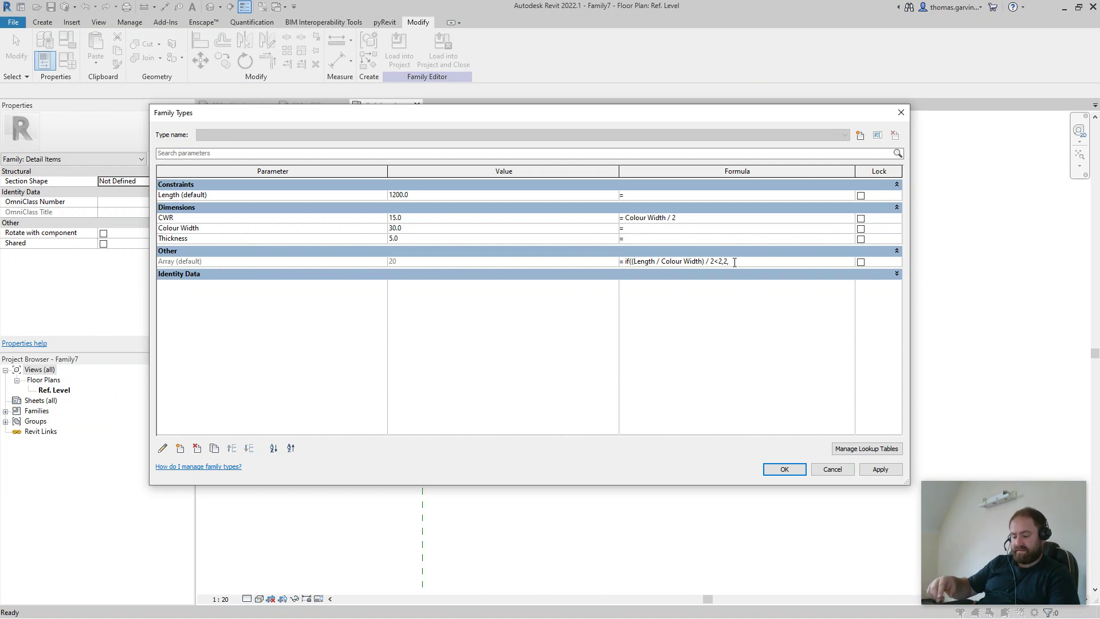
key("ctrl+v")
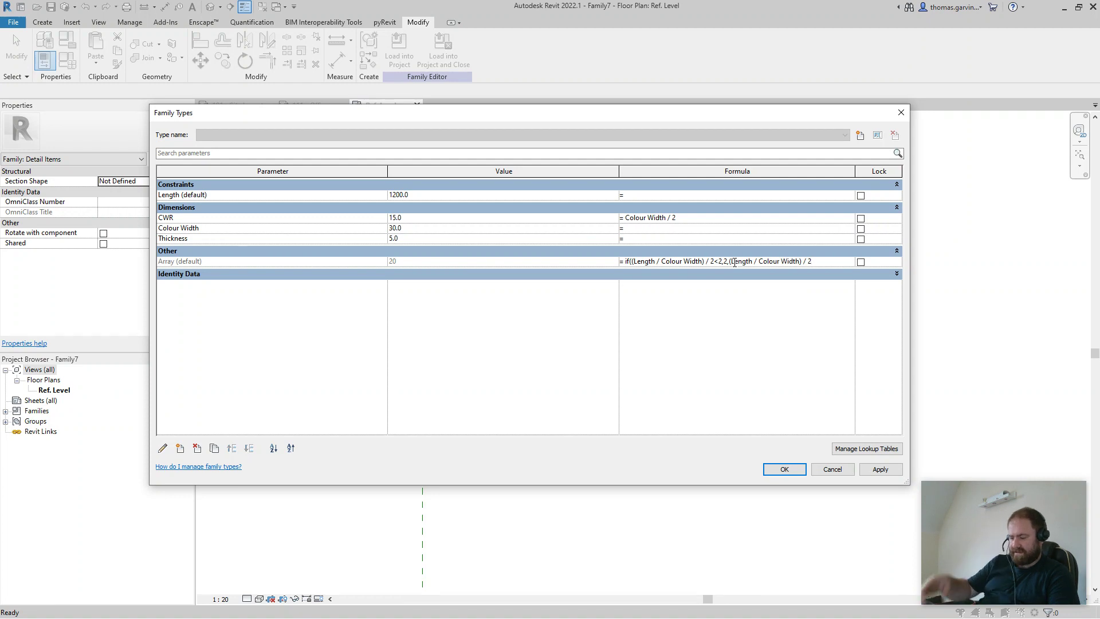
key("Tab")
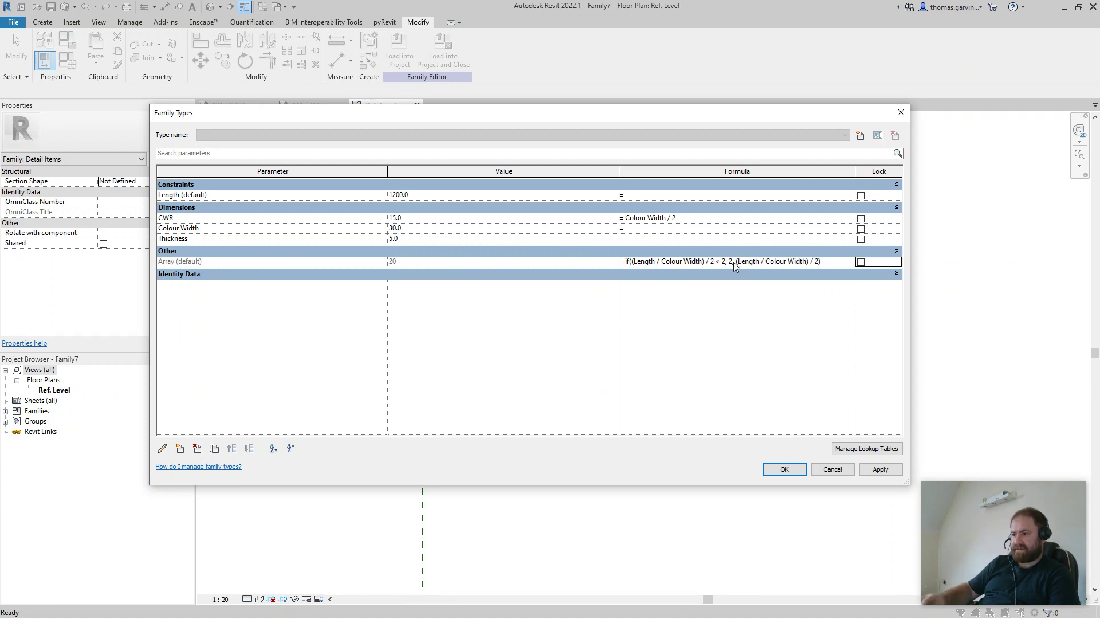
left_click(783, 469)
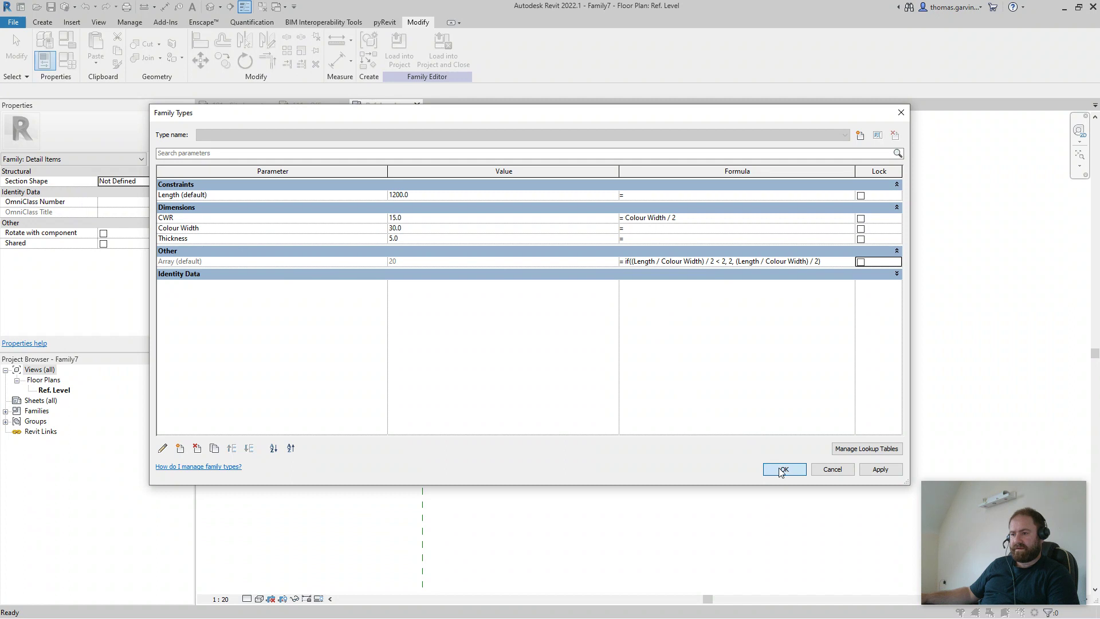
- Set the Length dimension to 600 mm, or the short test value 60 mm, and inspect the resulting dashes
scroll(537, 272, "up", 3)
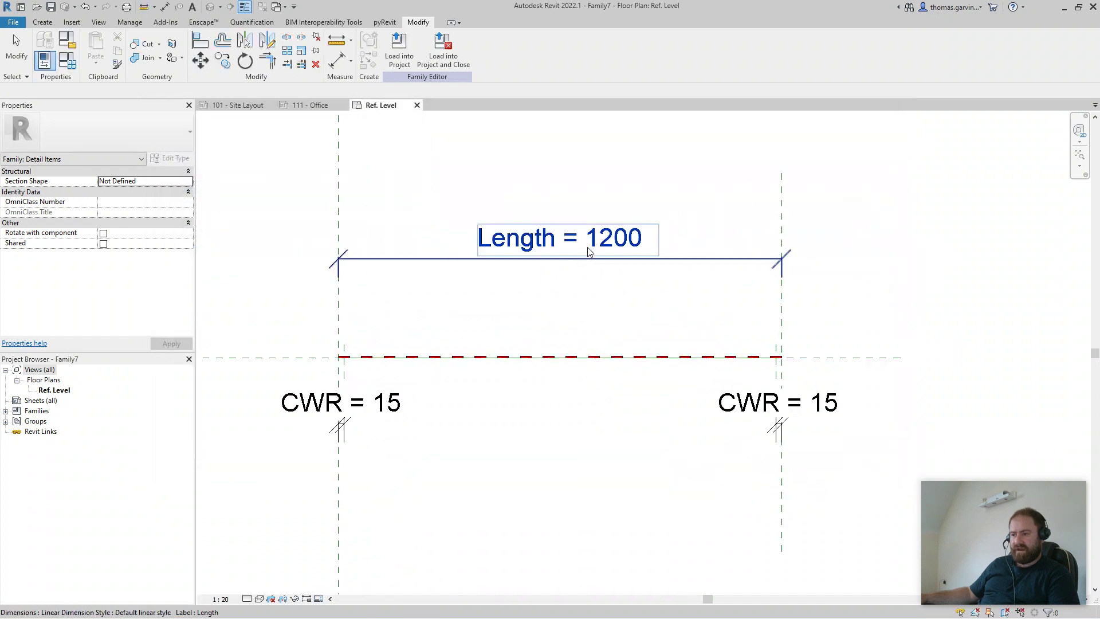
left_click(590, 257)
left_click(590, 248)
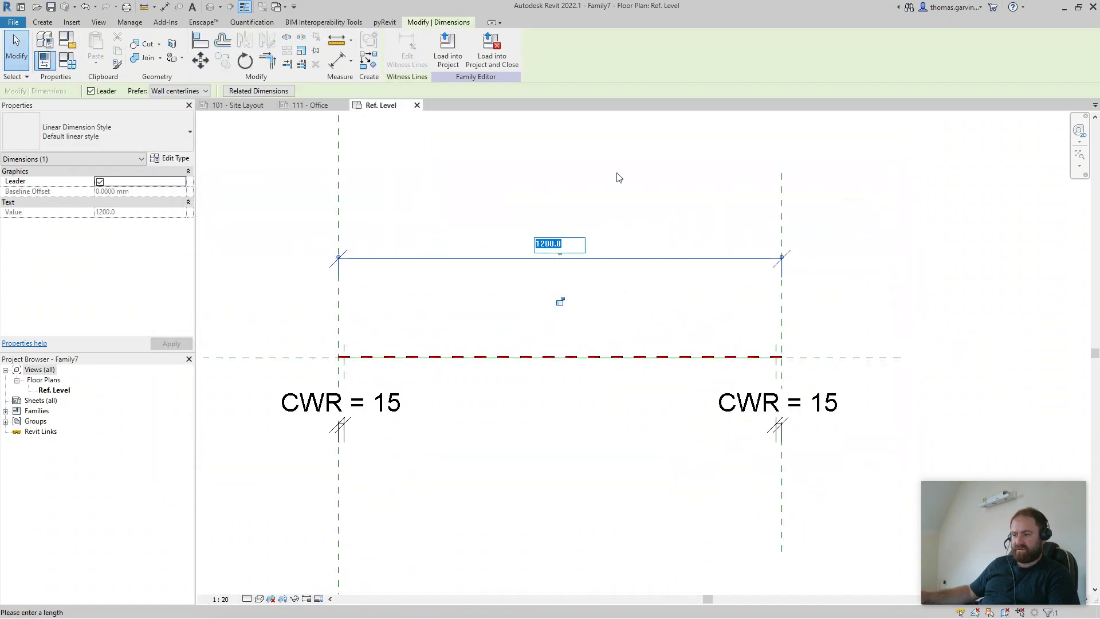
type("6")
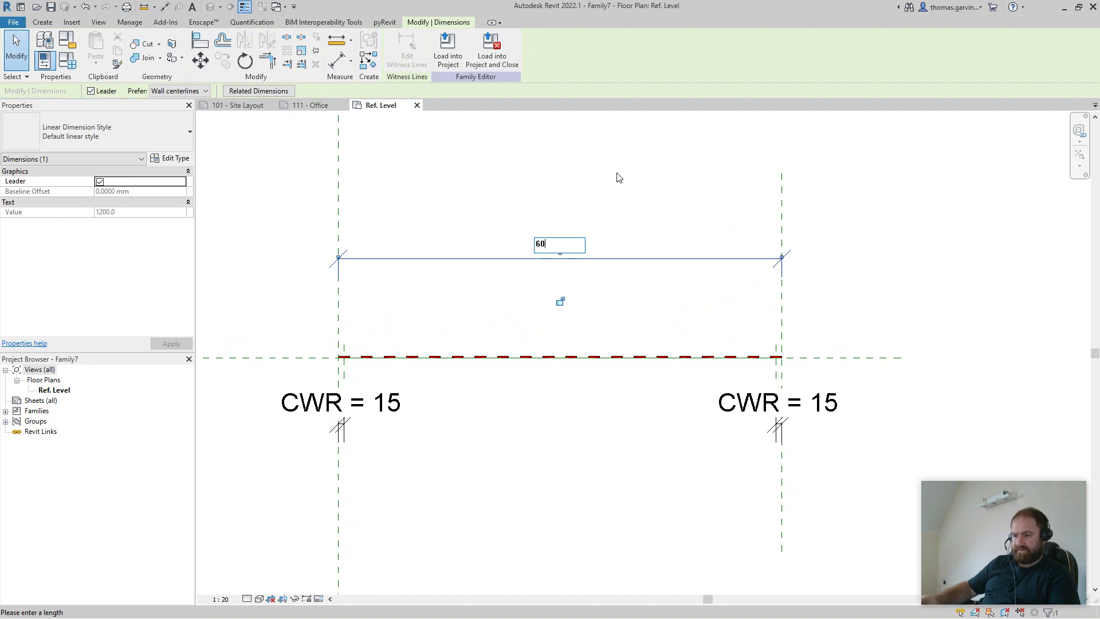
type("0")
key("Return")
scroll(356, 351, "up", 4)
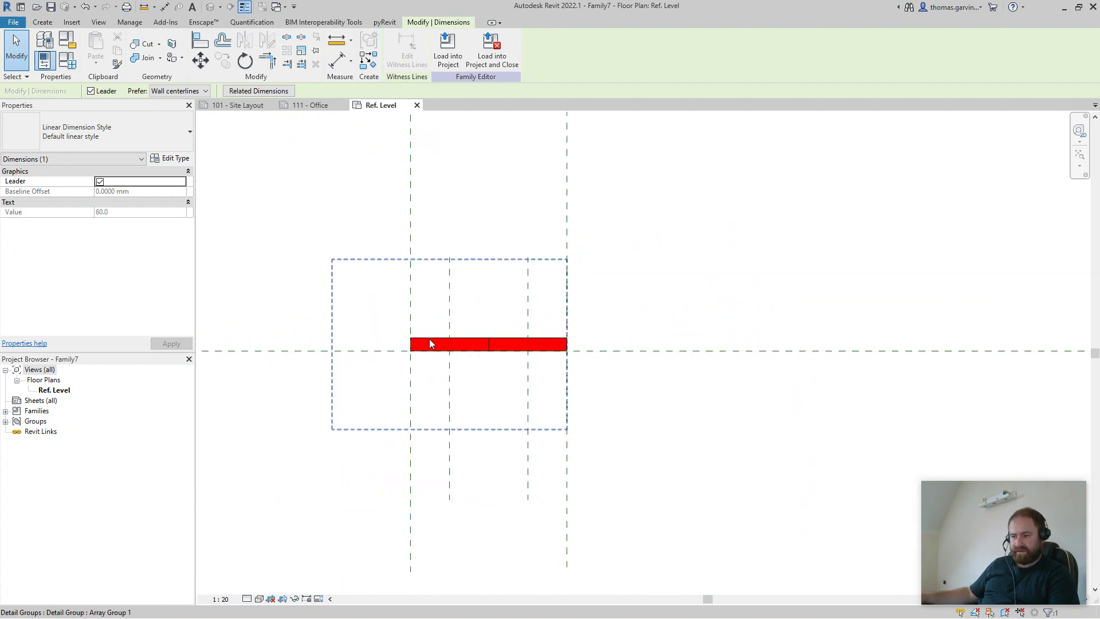
- Inspect the two adjoining dashes with line weights shown, and open the nested dash family for editing
scroll(430, 342, "up", 2)
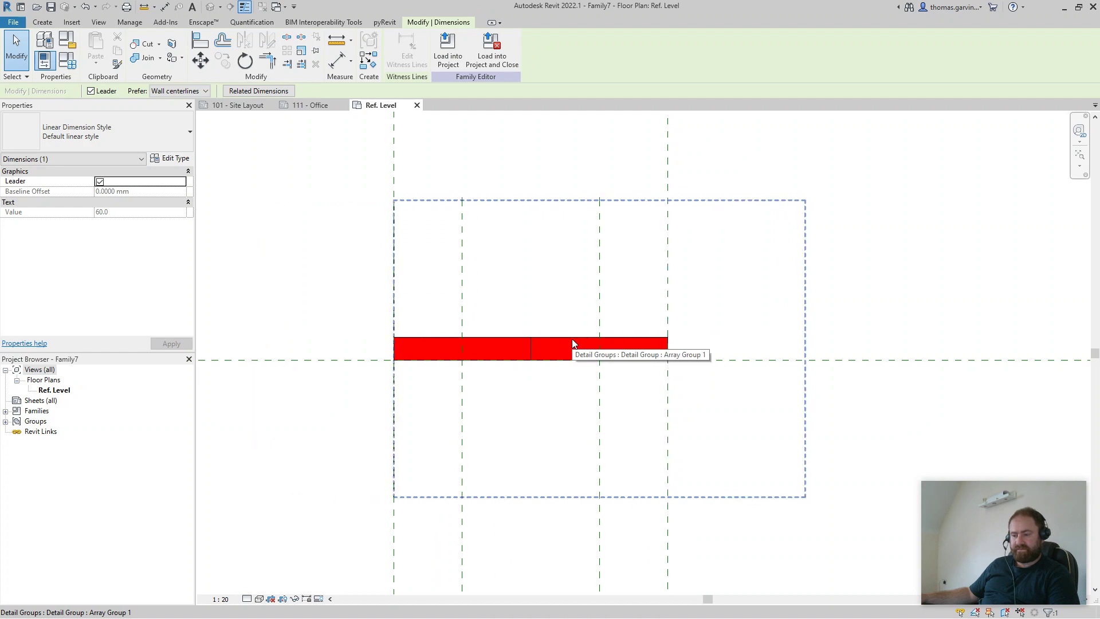
key("Escape")
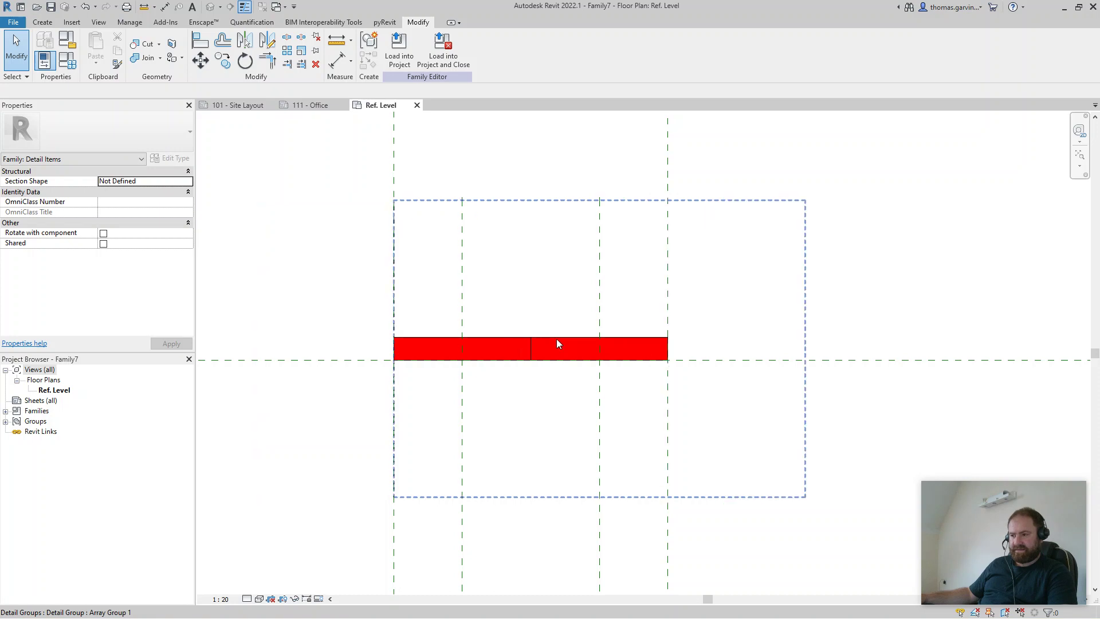
scroll(555, 340, "up", 2)
key("t")
key("l")
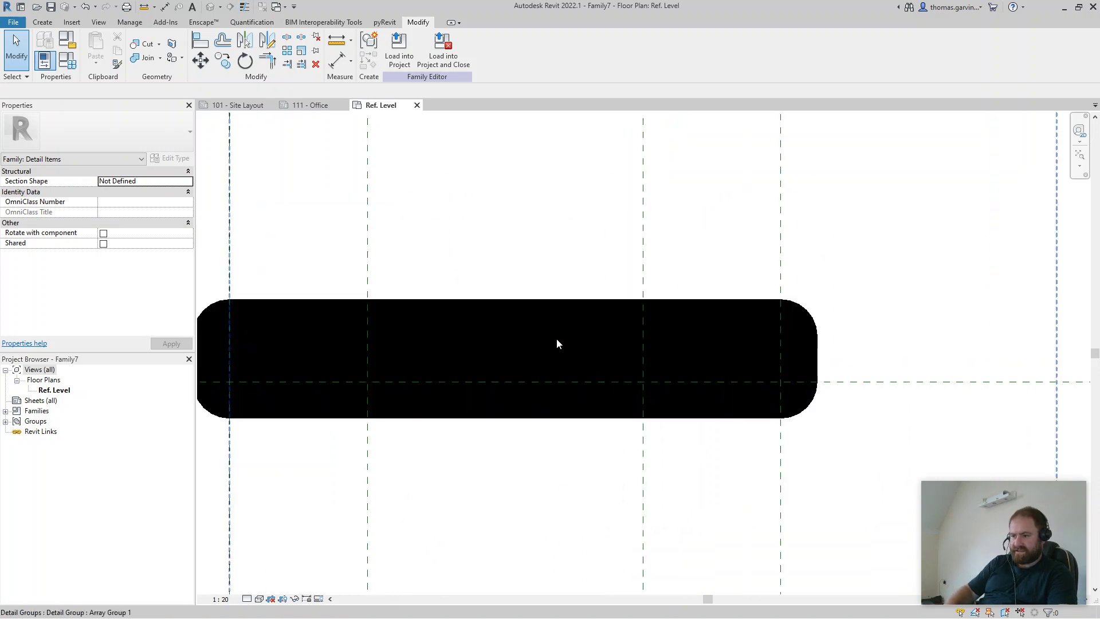
key("t")
key("l")
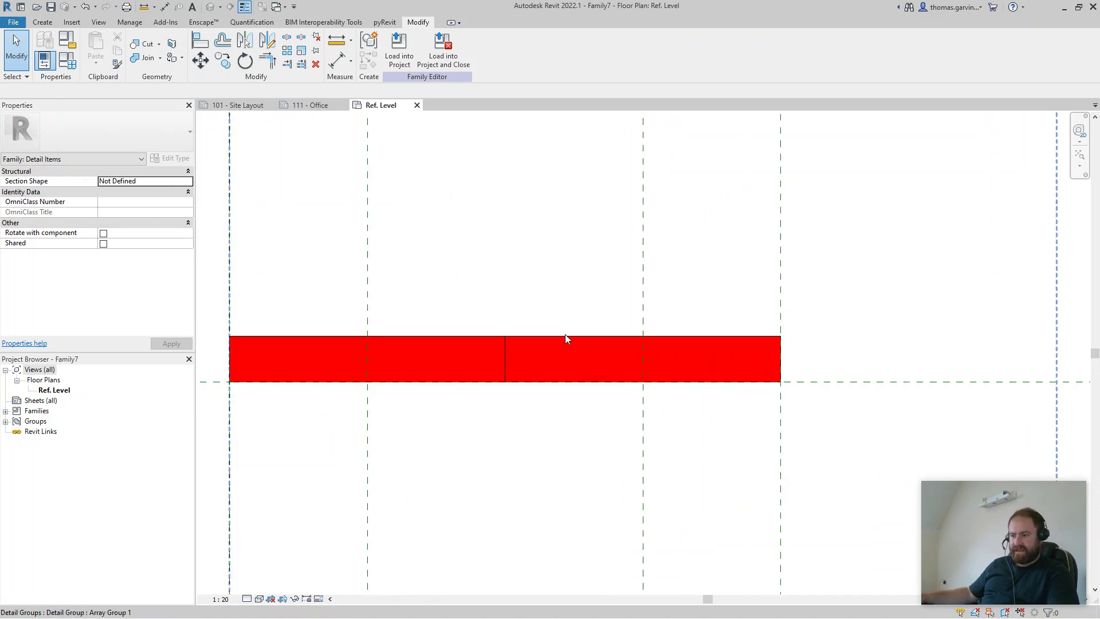
key("Tab")
left_click(565, 336)
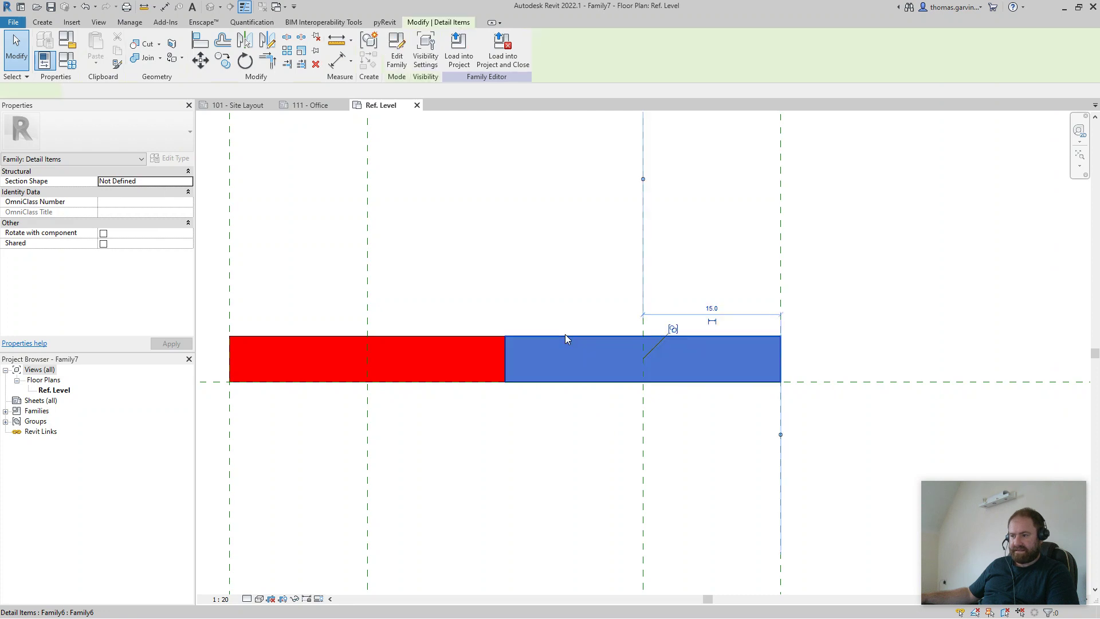
left_click(396, 52)
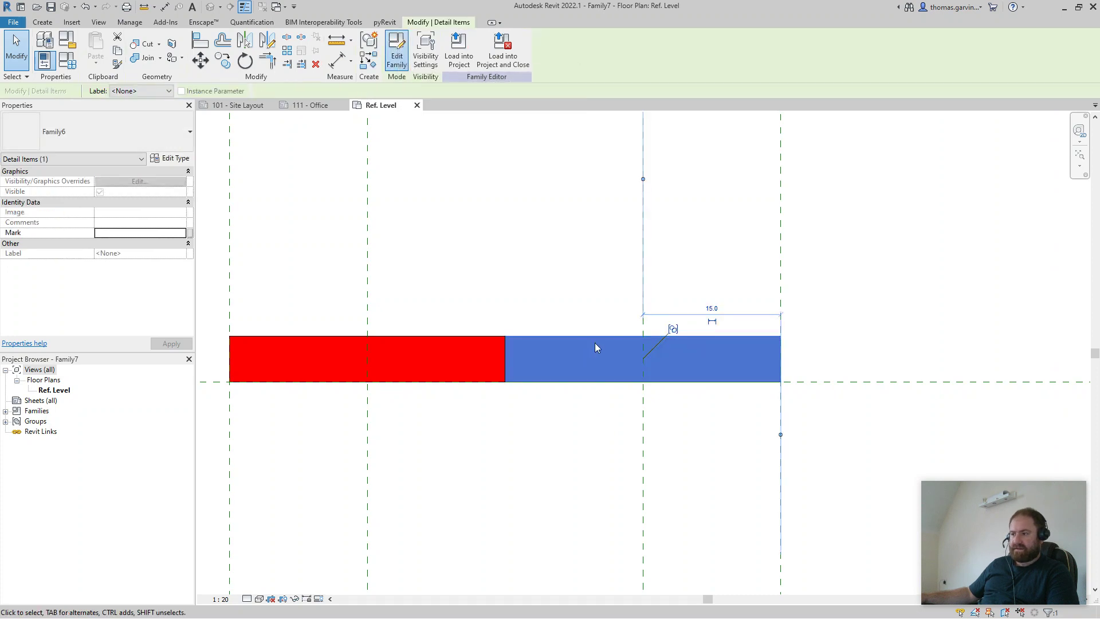
- Change all boundary lines of the red filled region to the <Invisible lines> subcategory and finish the boundary sketch
scroll(607, 349, "up", 6)
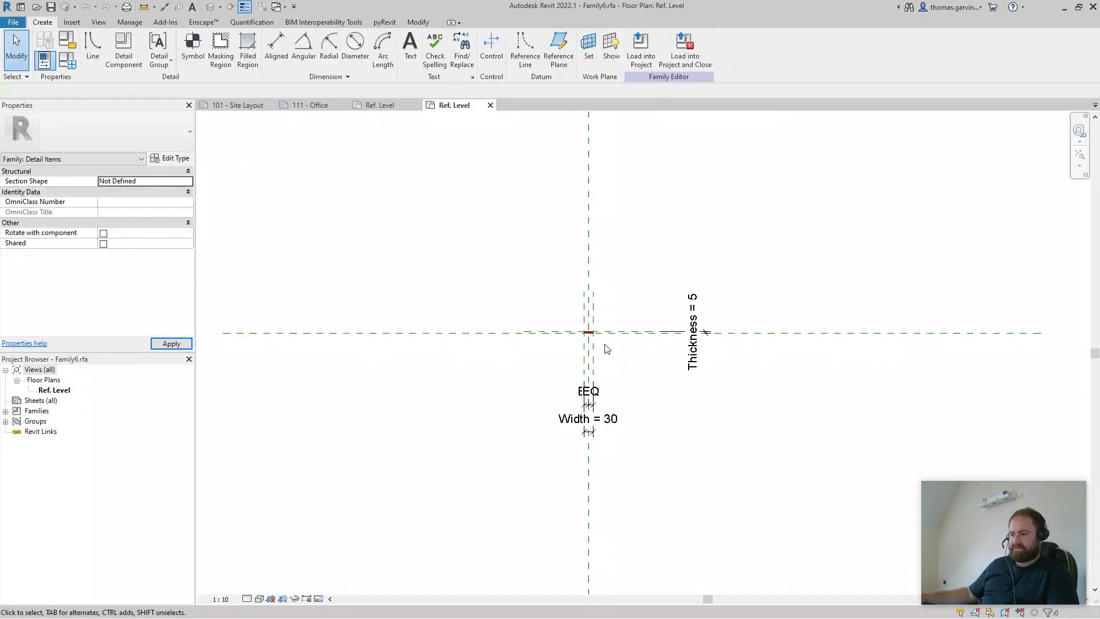
scroll(576, 342, "up", 2)
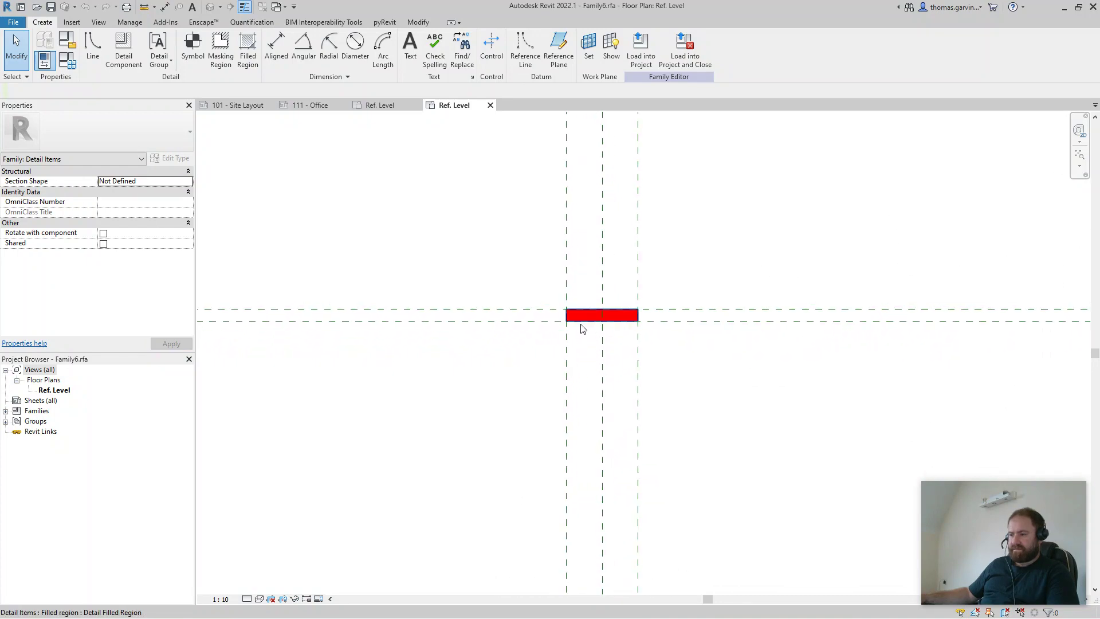
left_click(583, 317)
left_click(403, 52)
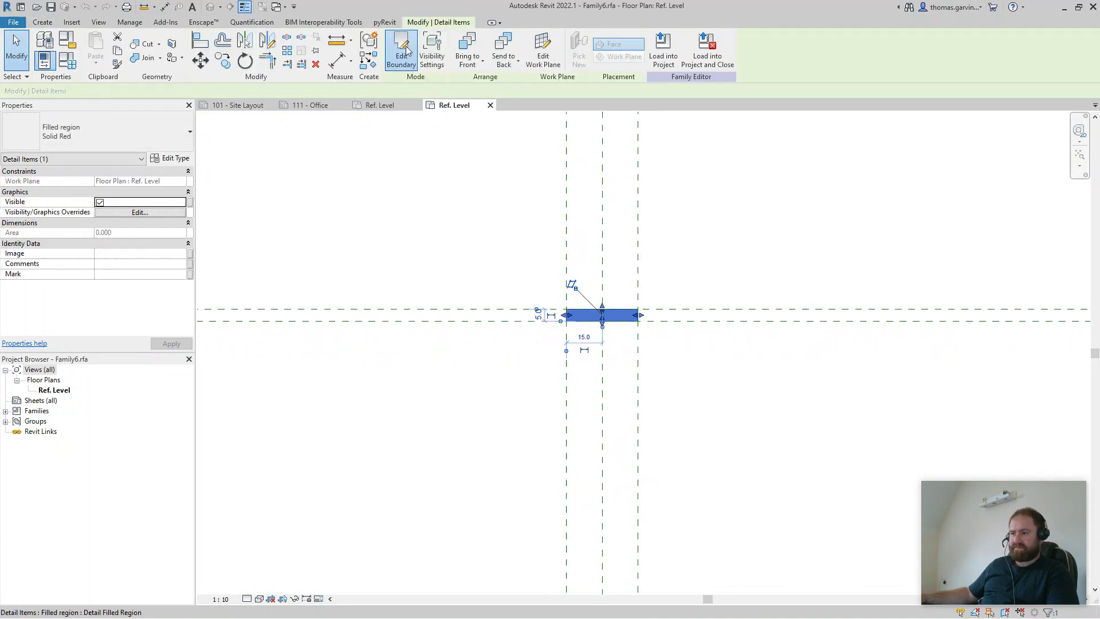
scroll(589, 325, "up", 1)
left_click(586, 319)
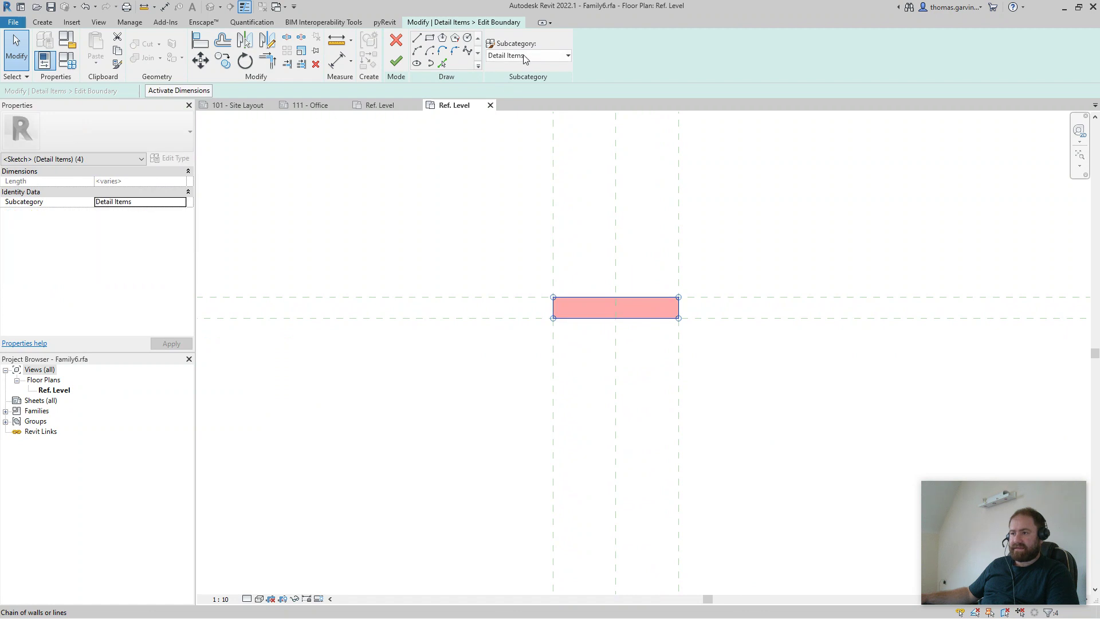
left_click(527, 55)
left_click(515, 93)
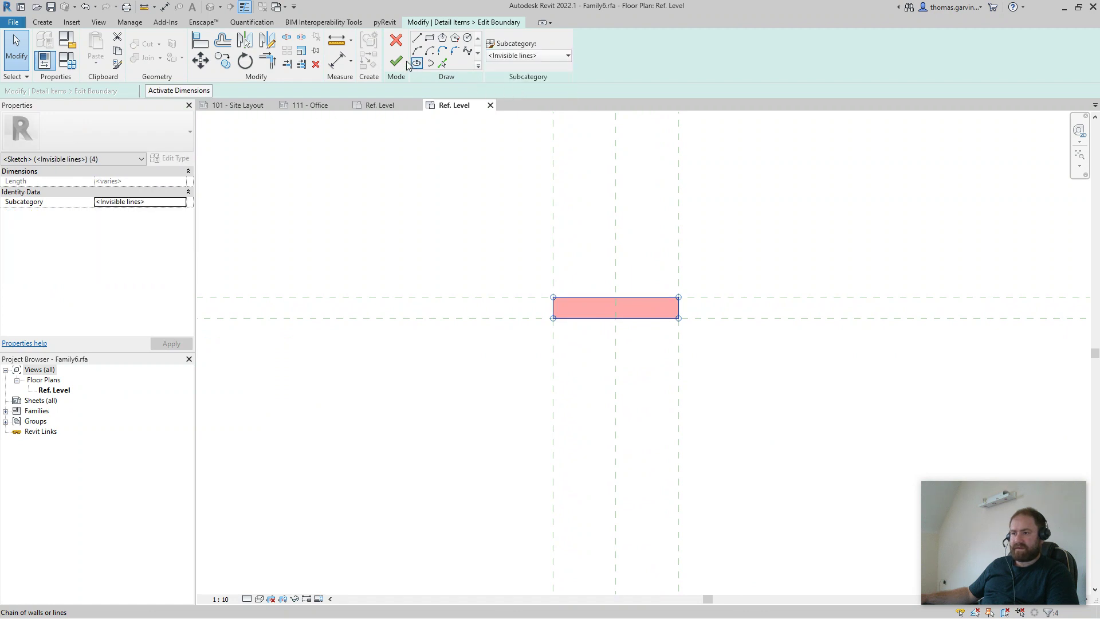
left_click(396, 61)
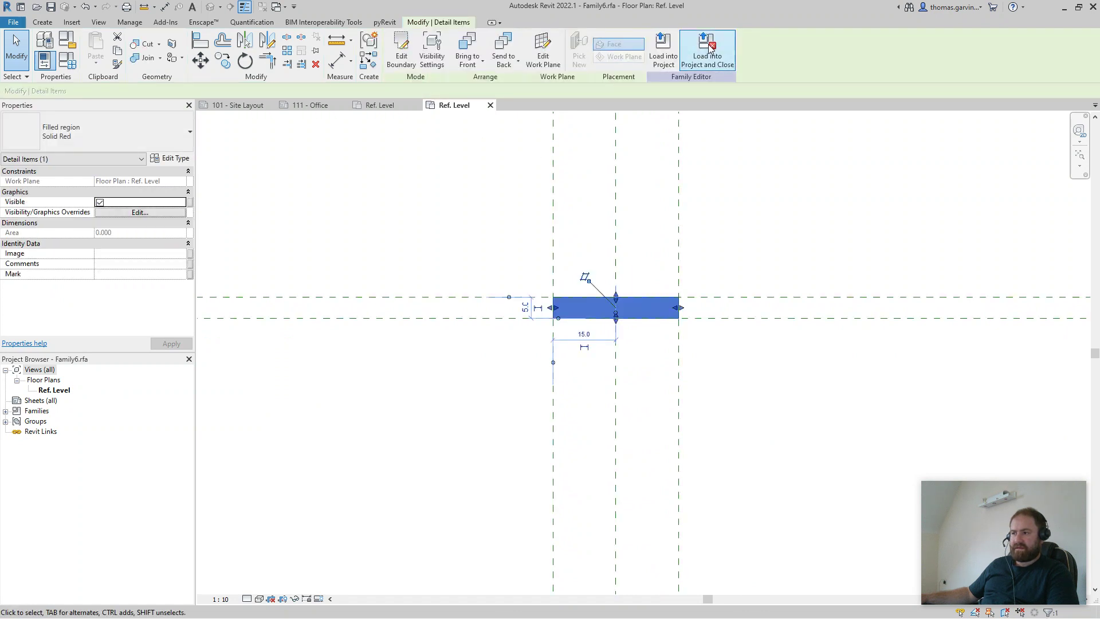
left_click(707, 56)
left_click(522, 397)
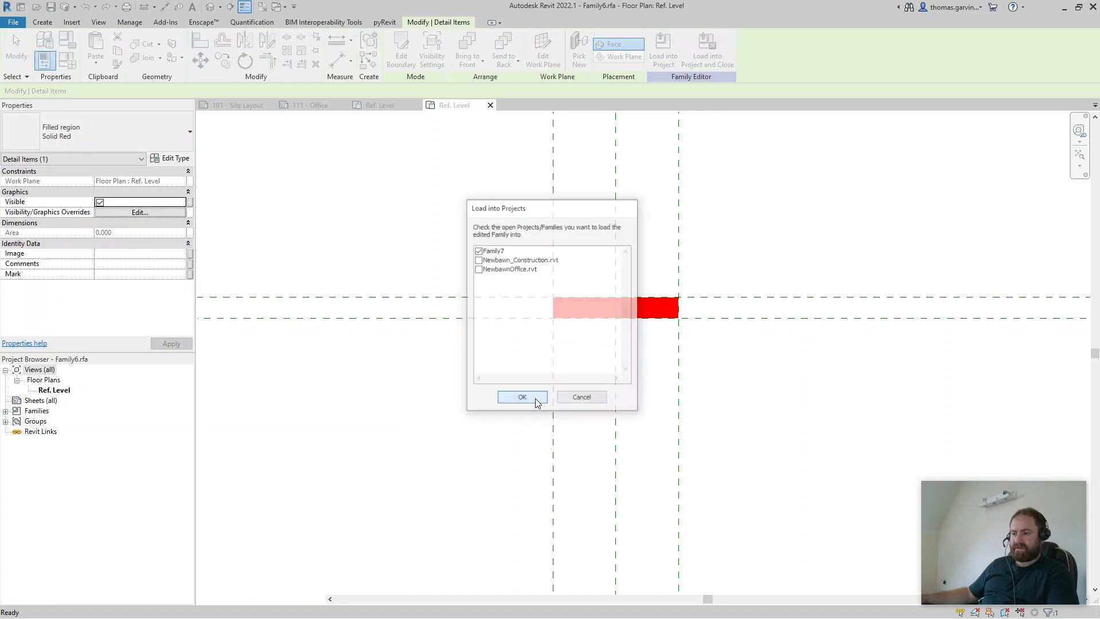
left_click(528, 316)
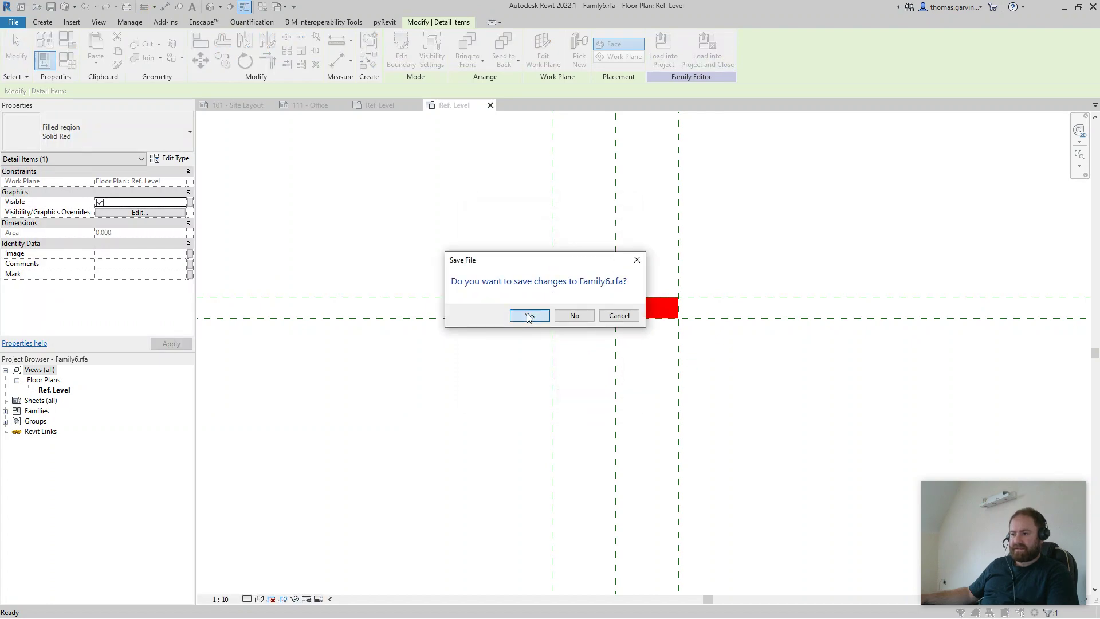
key("Return")
left_click(607, 357)
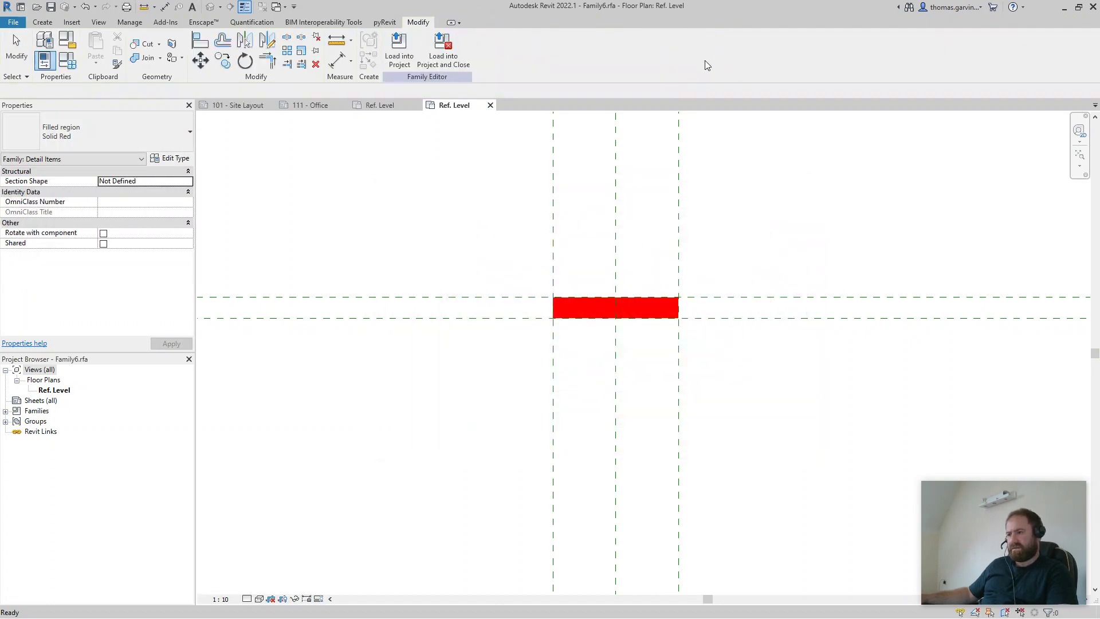
- Load the dash family into Family7 and close it without saving, overwriting the existing version and its parameter values
left_click(442, 56)
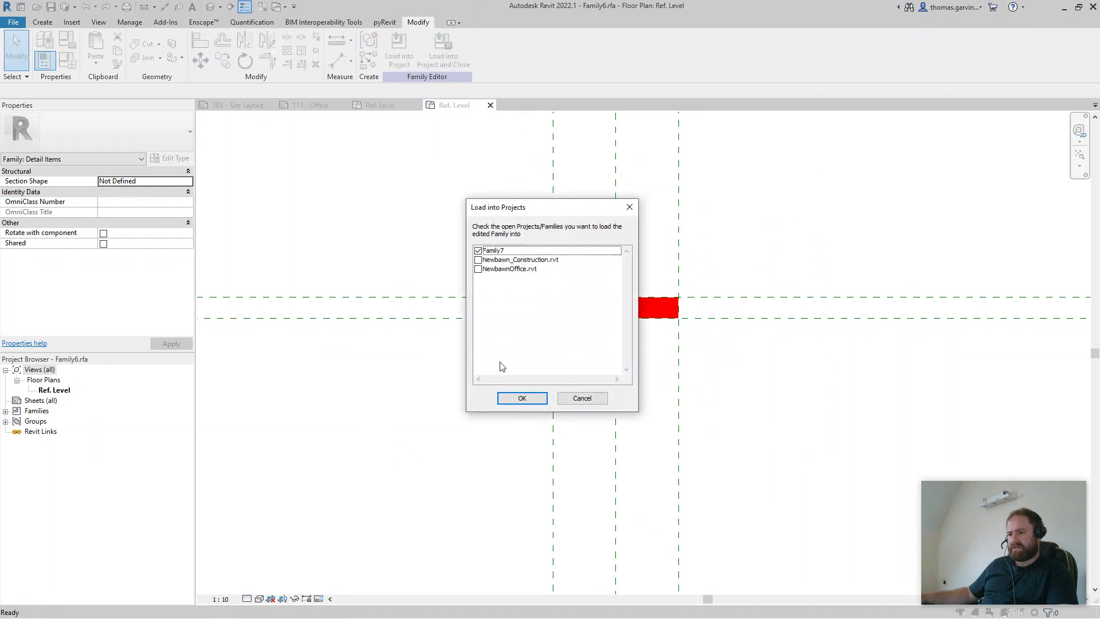
left_click(522, 397)
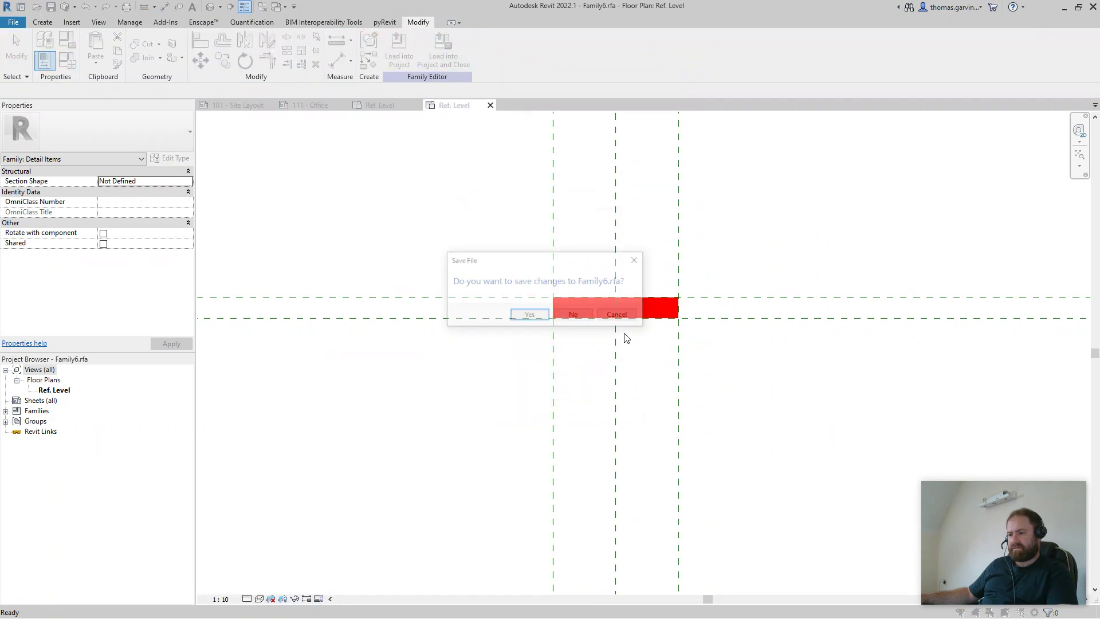
left_click(565, 315)
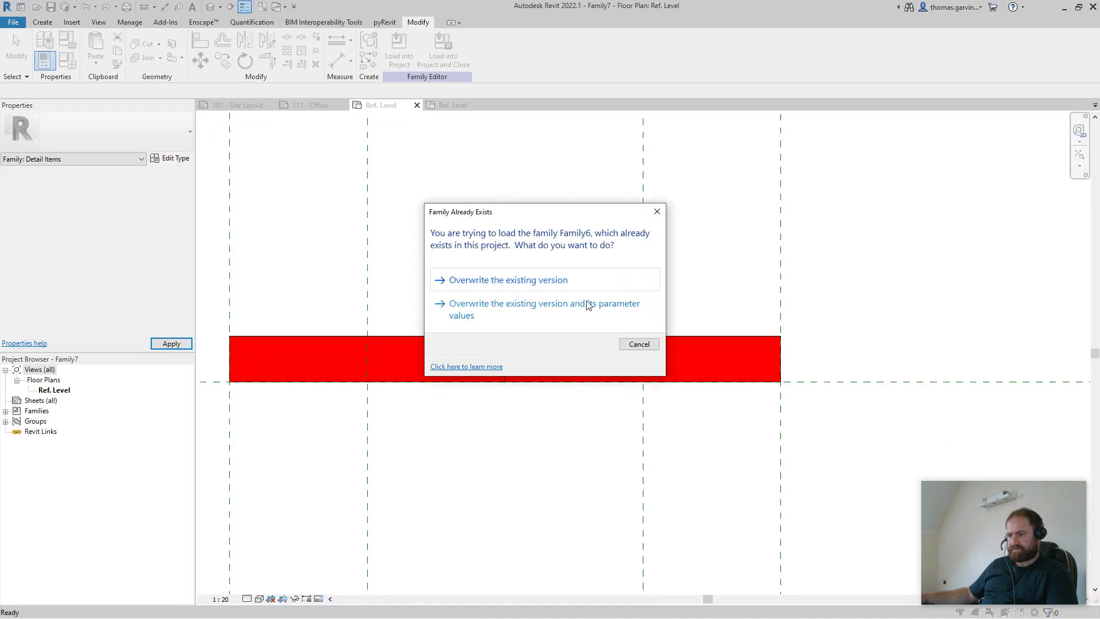
left_click(538, 310)
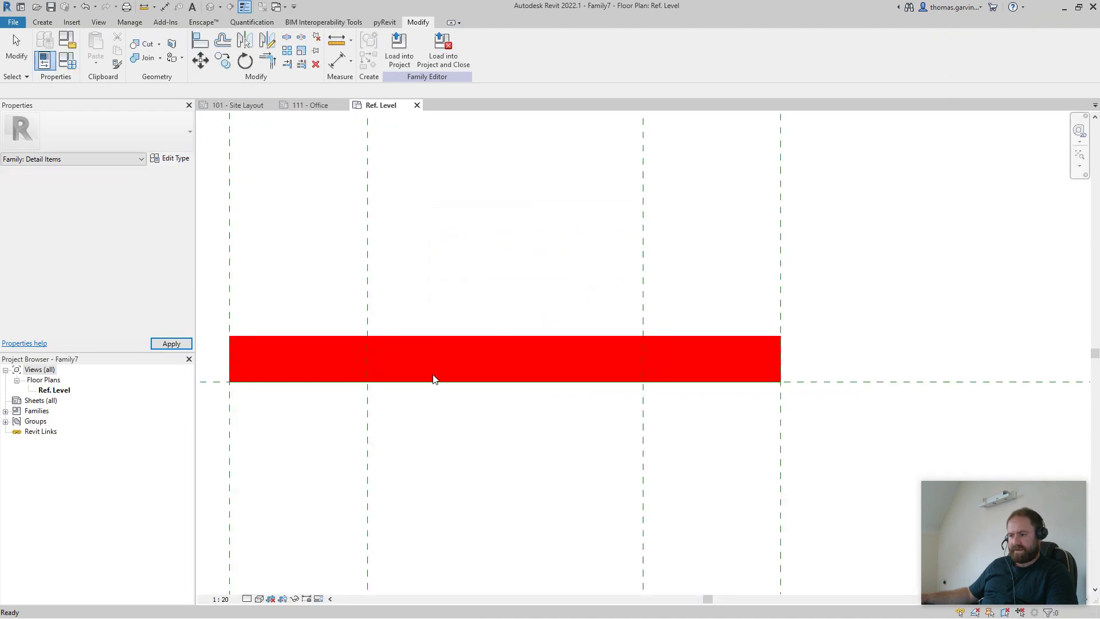
- Check the reloaded dashes up close and set the Length dimension to 500 mm
scroll(434, 379, "up", 3)
middle_click_drag(532, 309, 719, 290)
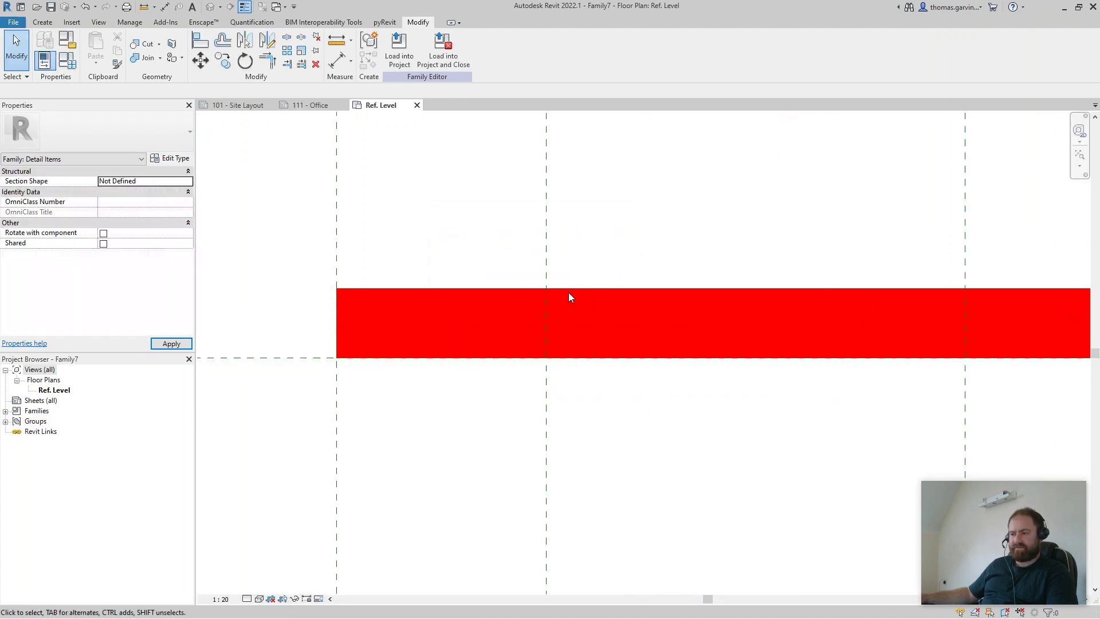
scroll(604, 248, "down", 8)
middle_click_drag(771, 240, 605, 302)
scroll(644, 248, "down", 5)
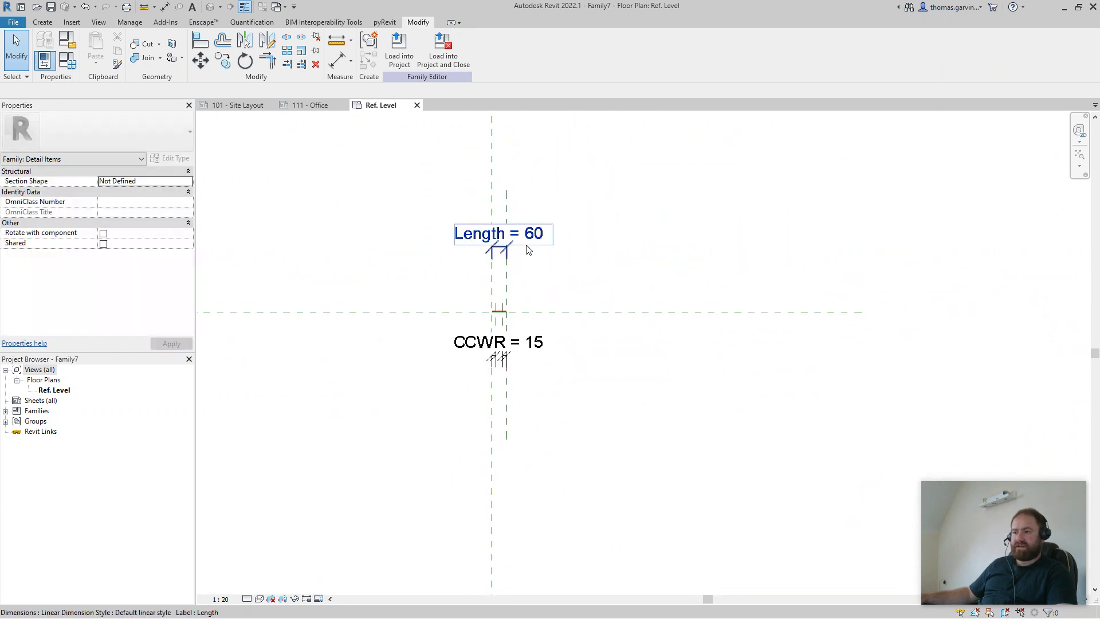
double_click(523, 238)
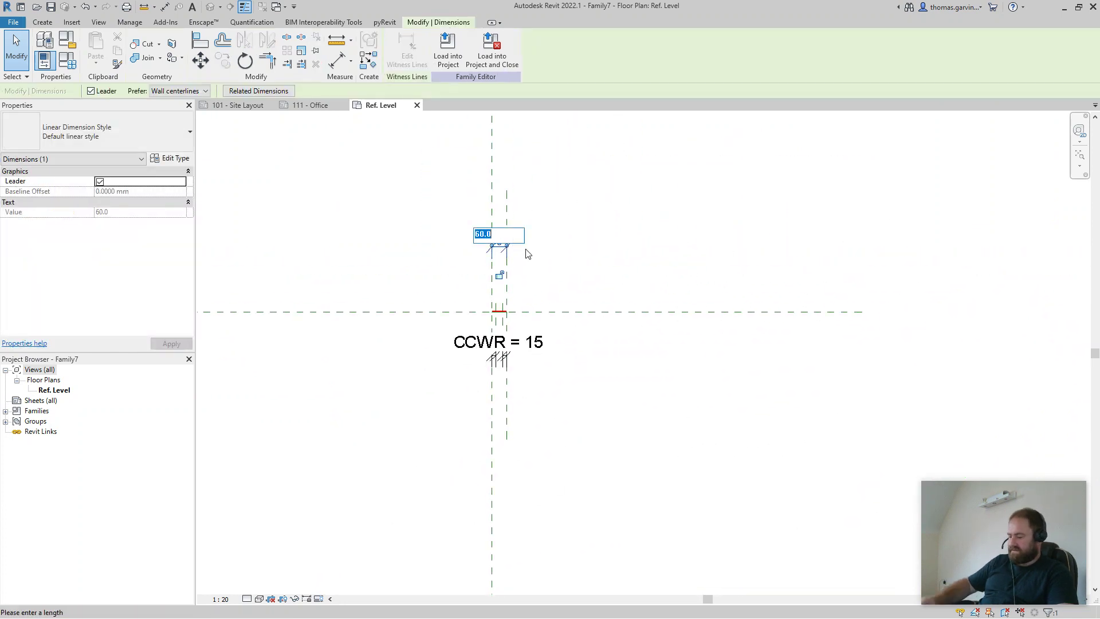
type("500")
key("Return")
left_click(577, 196)
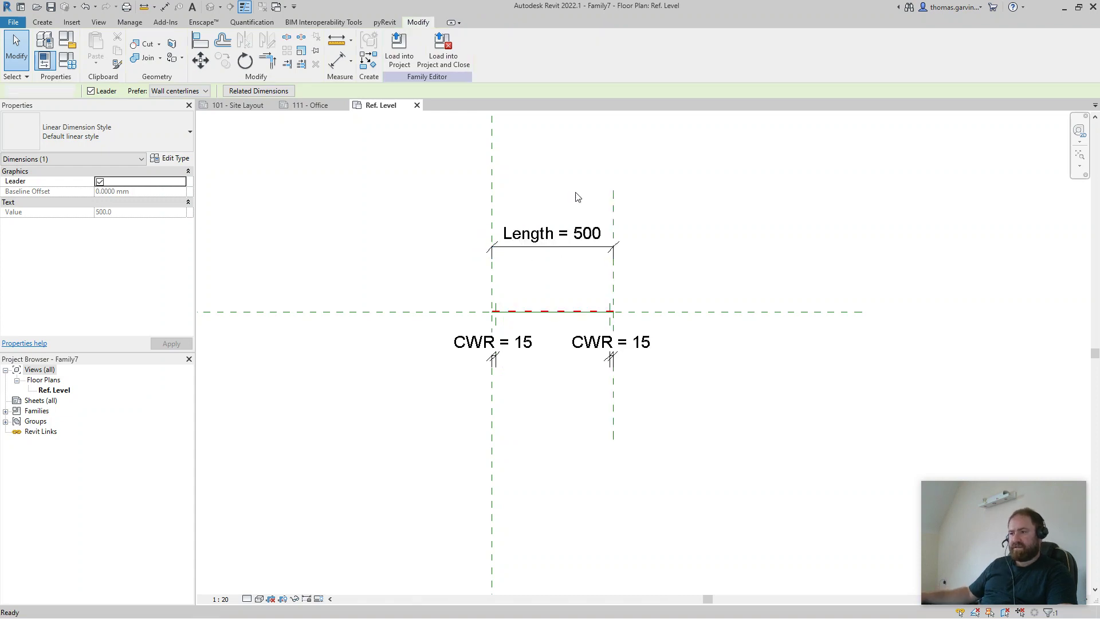
- Load Family7 into NewbawnOffice.rvt only and close the family without saving it
left_click(464, 56)
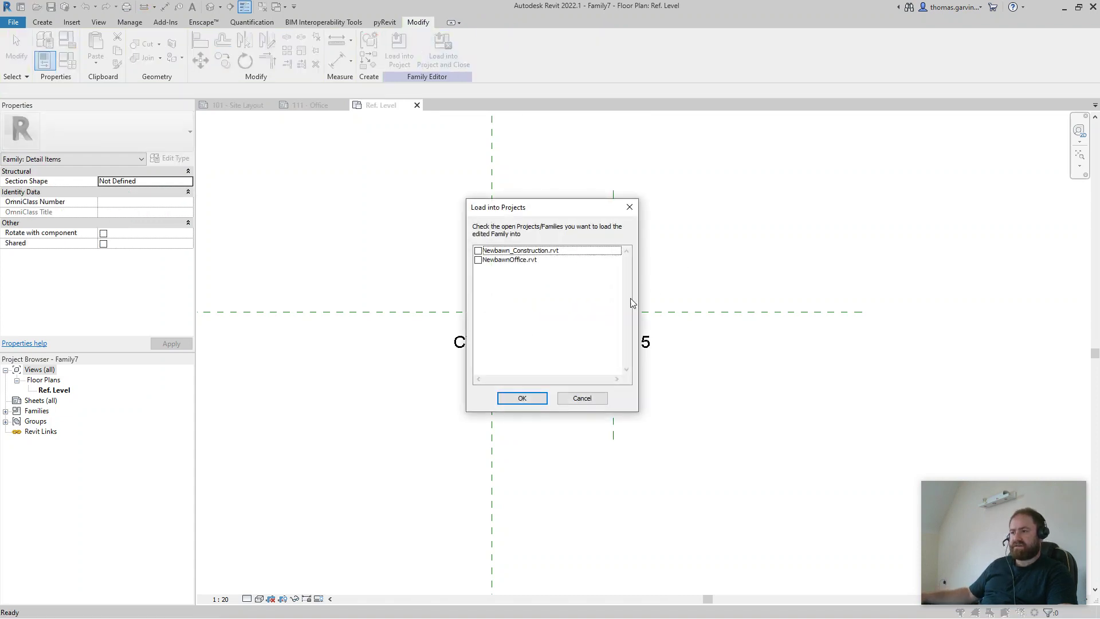
left_click(478, 260)
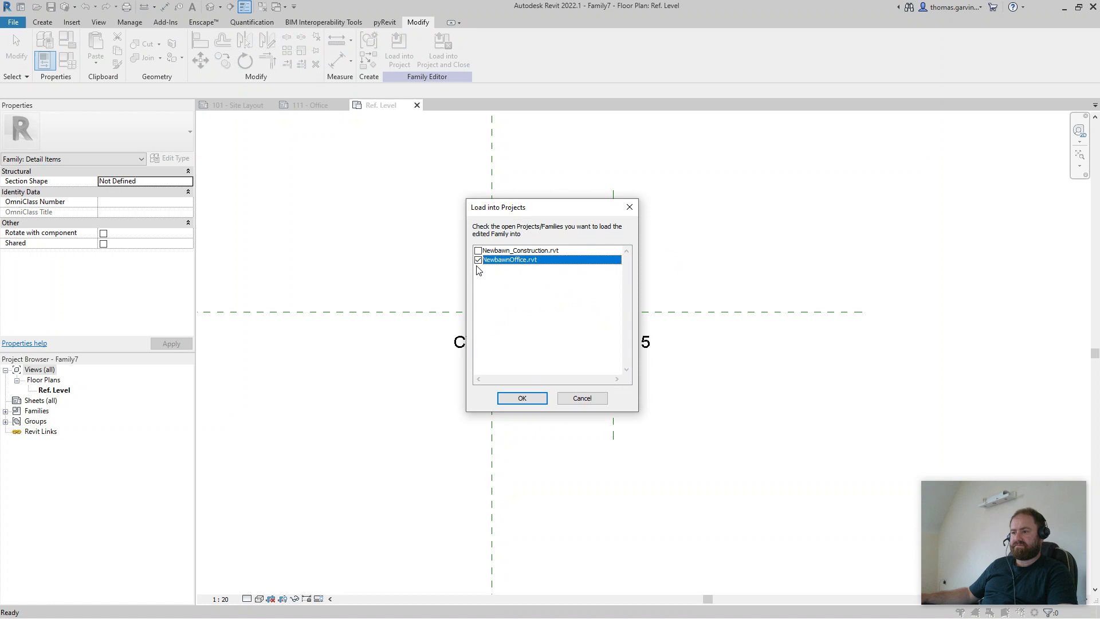
left_click(524, 398)
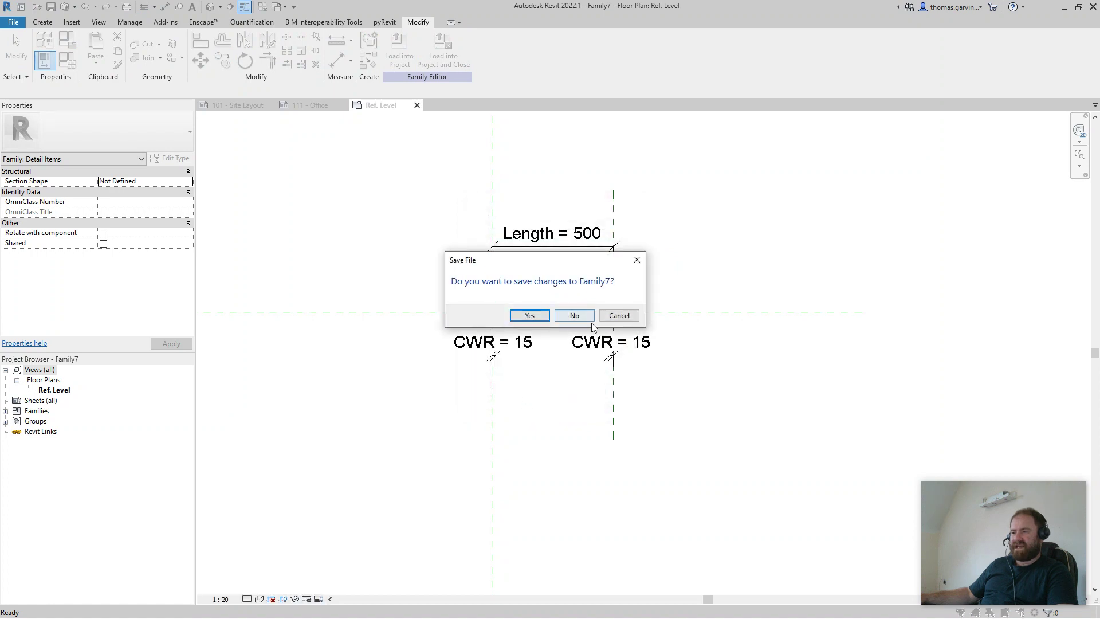
left_click(573, 316)
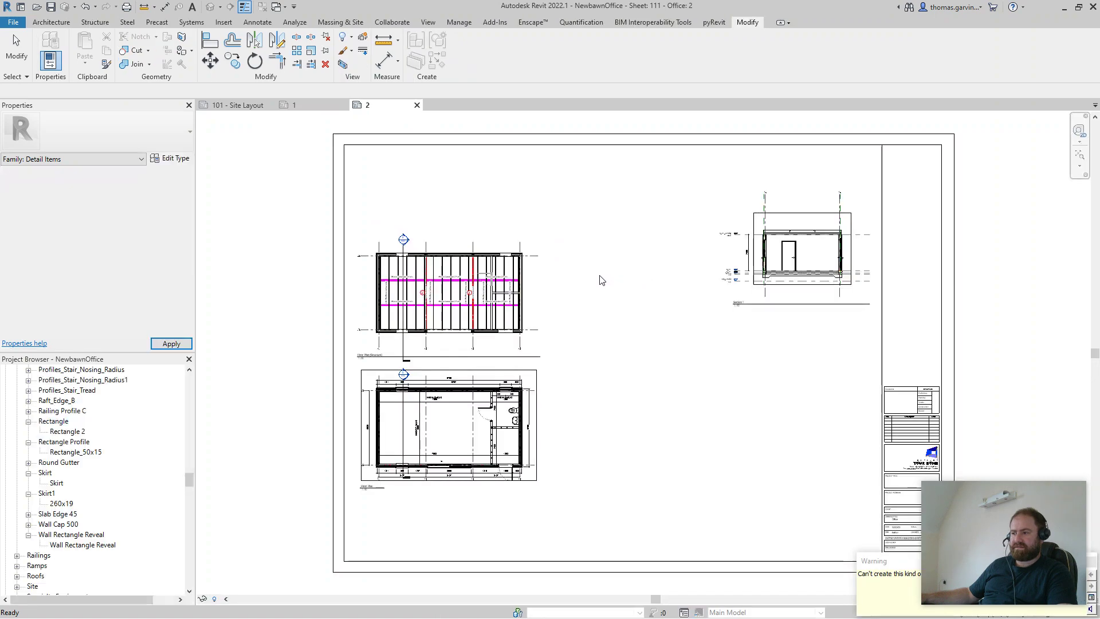
- Place a horizontal Family7 detail component about 1440 mm long in an empty area of the floor plan and inspect its dashes
scroll(465, 443, "up", 10)
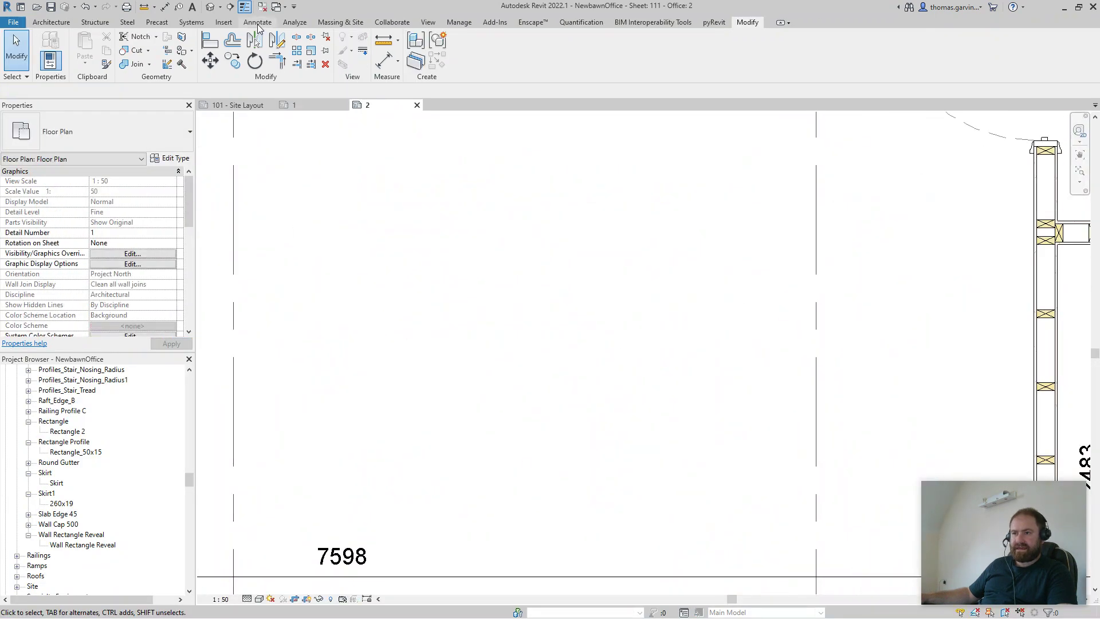
left_click(257, 22)
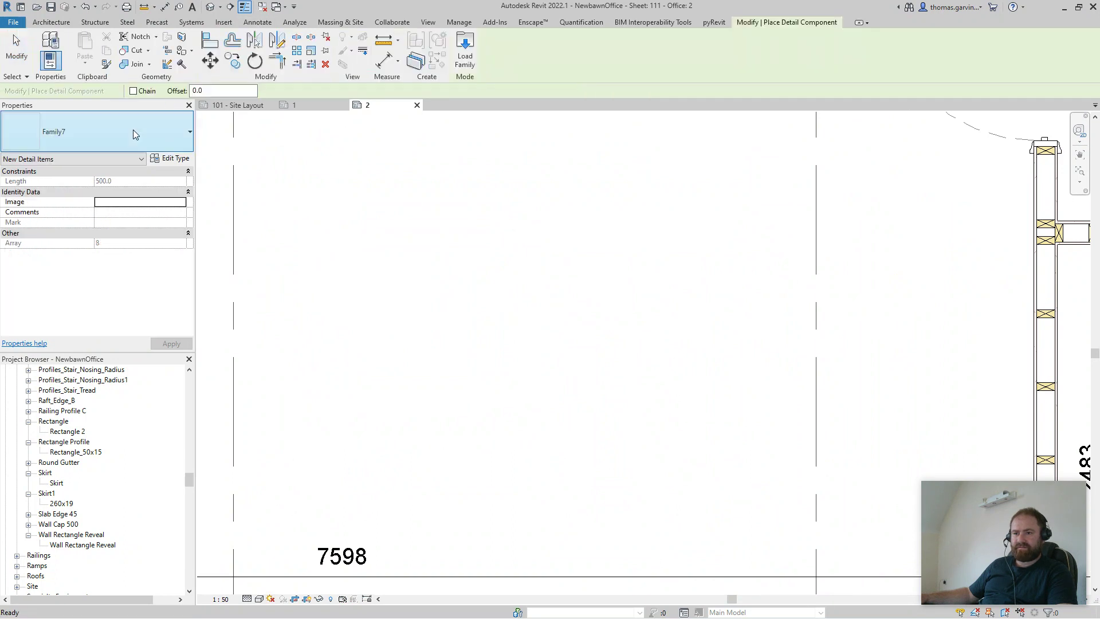
left_click(378, 276)
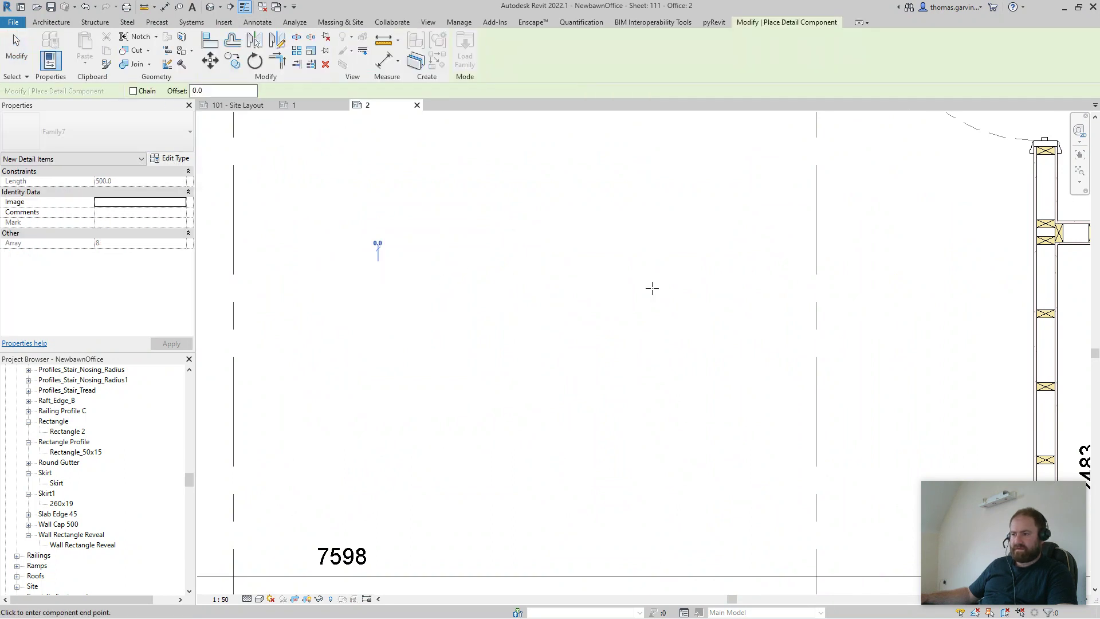
left_click(641, 276)
key("Escape")
key("Escape")
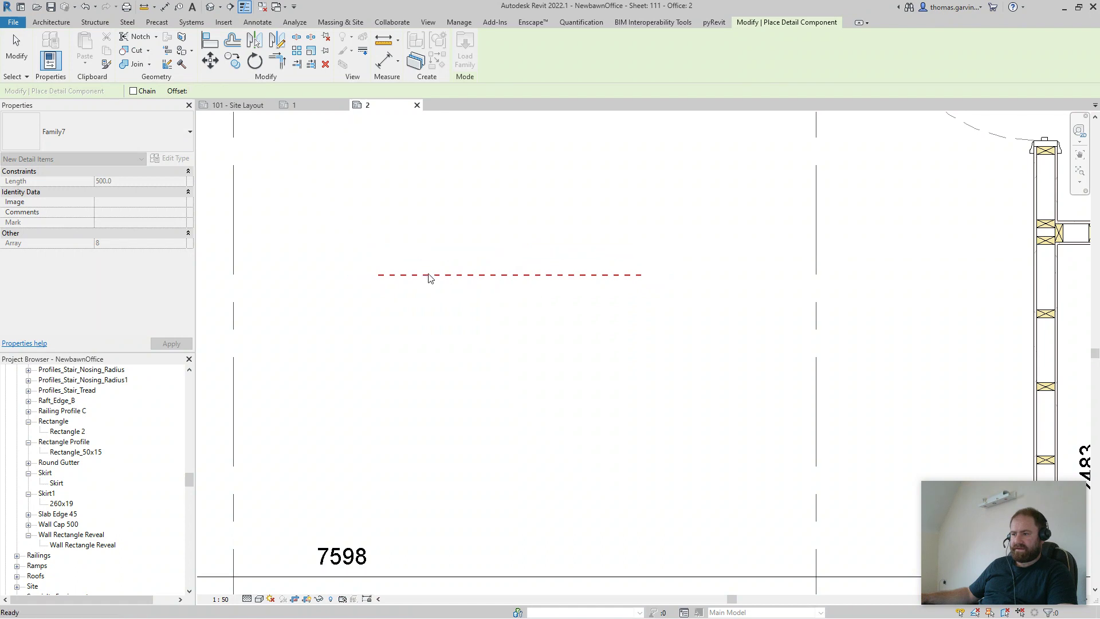
scroll(424, 273, "up", 5)
left_click(429, 281)
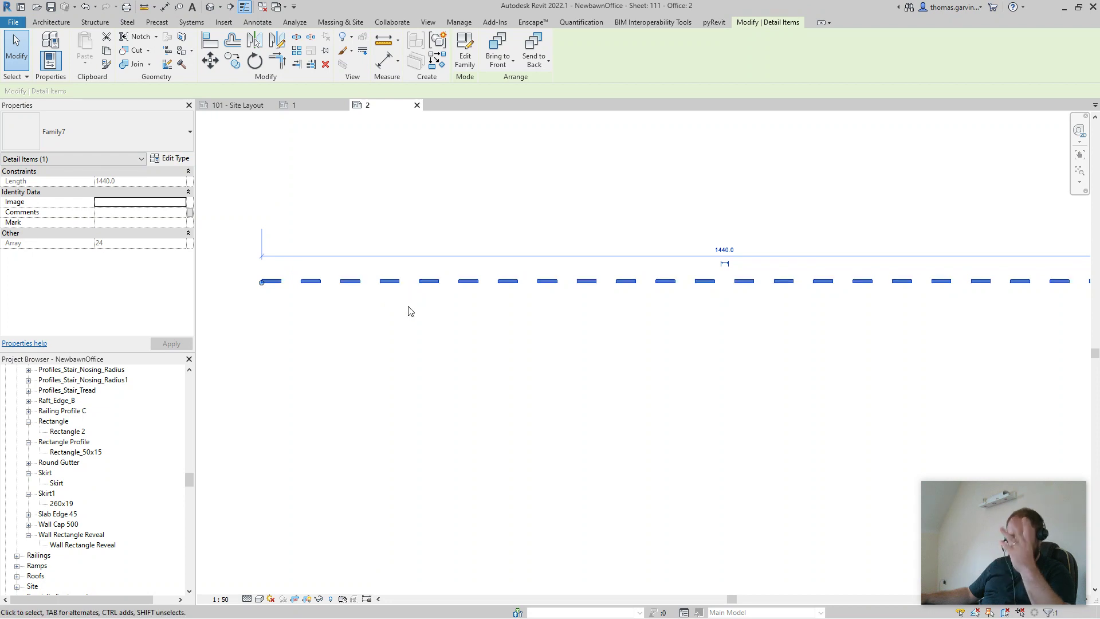
key("Escape")
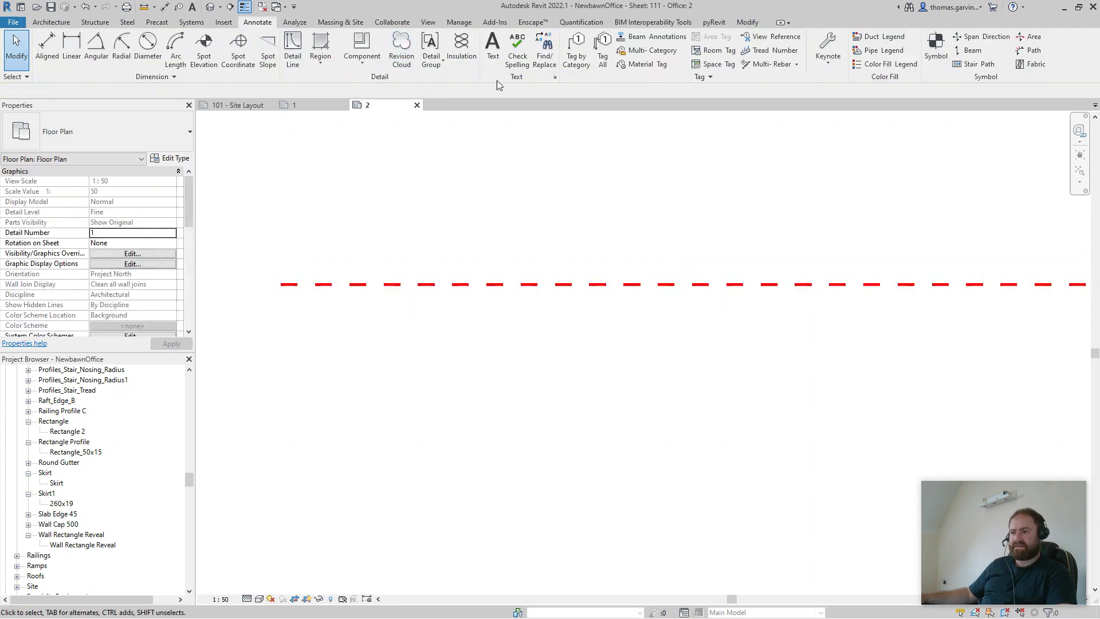
- Tag the dashed Family7 component with a multi-category tag without a leader
left_click(582, 55)
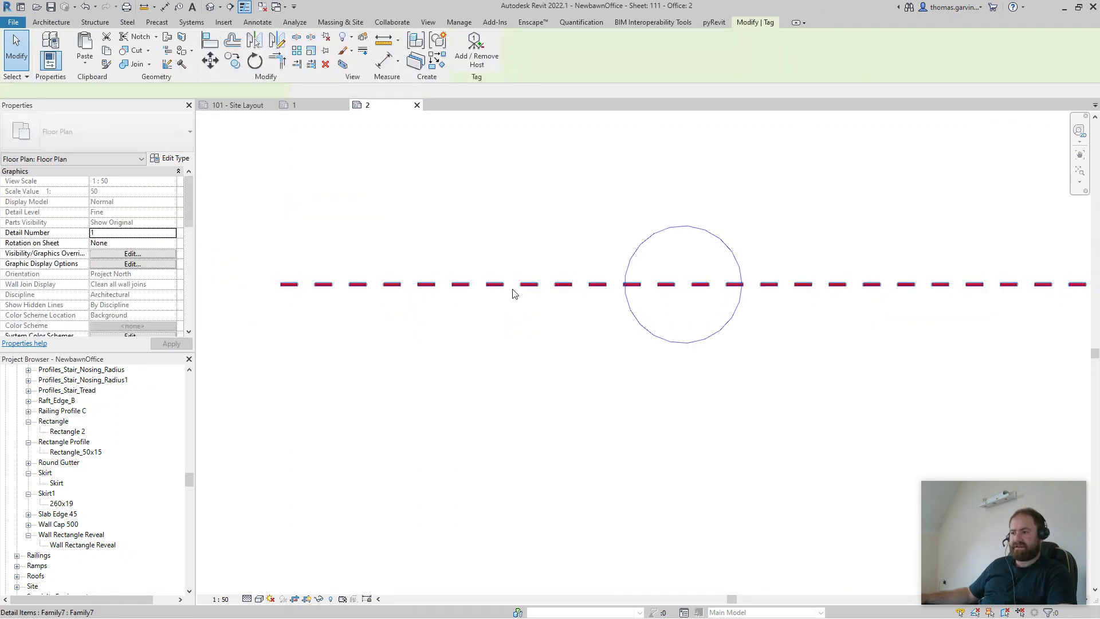
key("Escape")
left_click(633, 53)
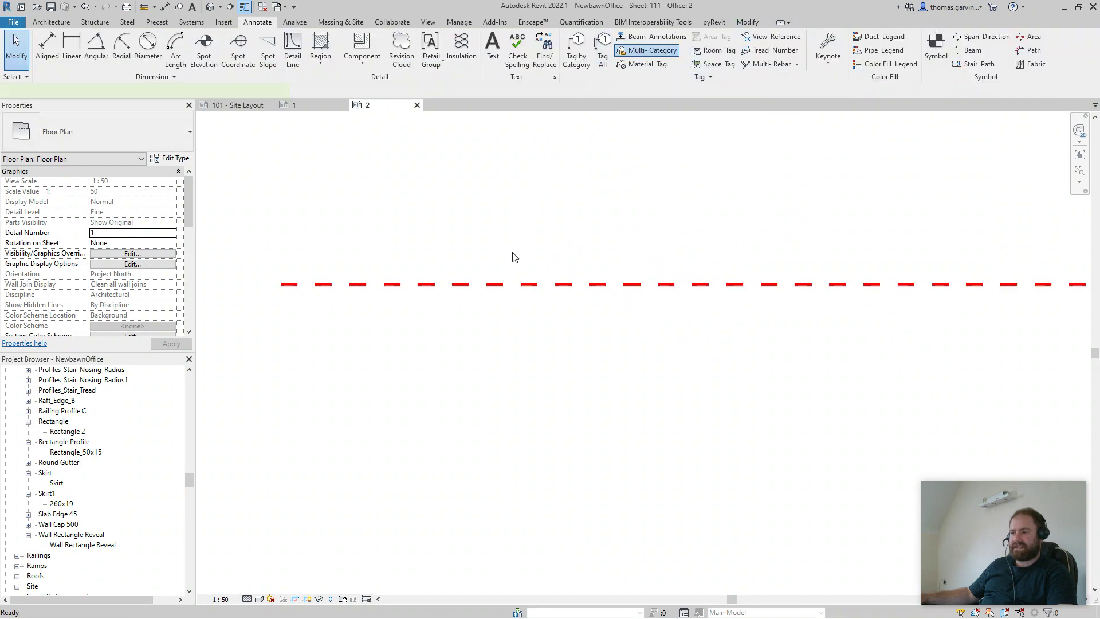
left_click(524, 284)
scroll(532, 256, "down", 2)
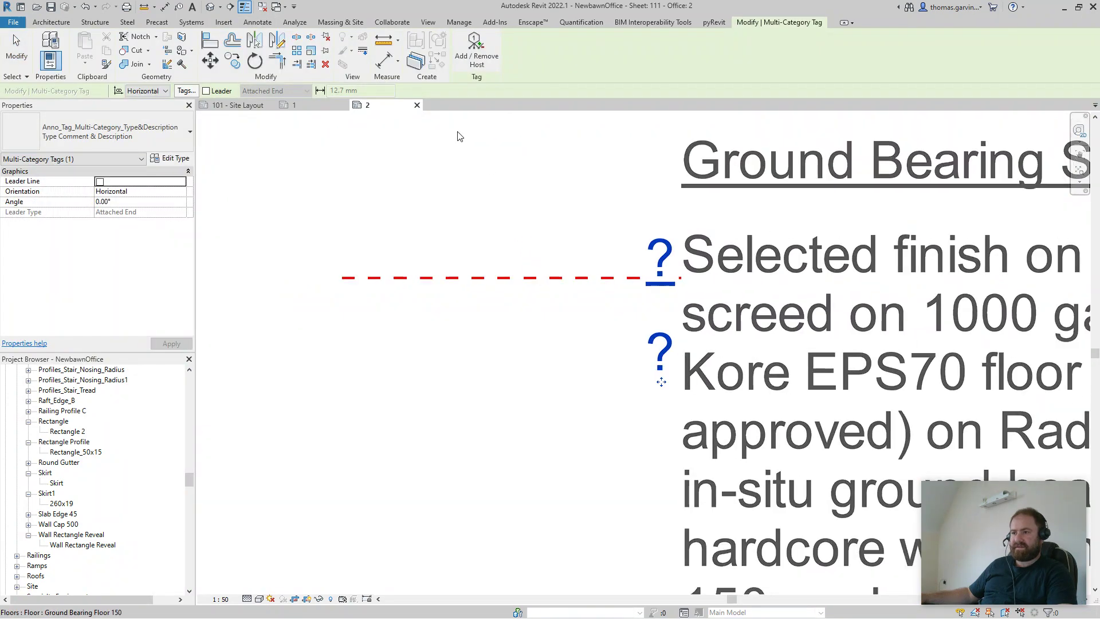
- Place a second multi-category tag above the dashed Family7 component, using a bent leader with a free end
left_click(221, 91)
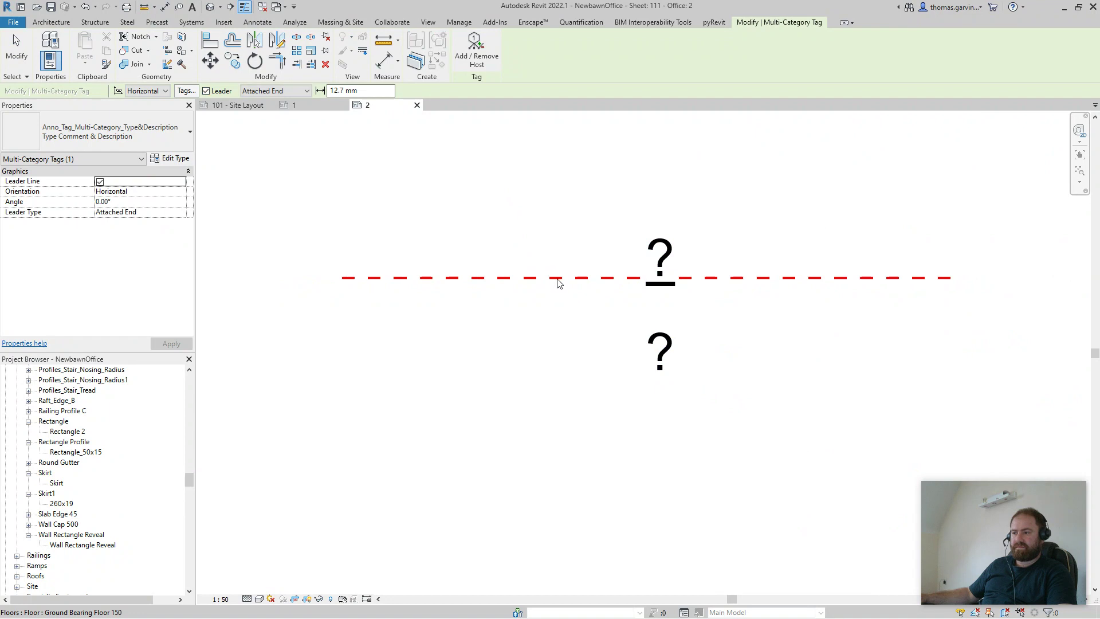
key("Escape")
scroll(509, 335, "down", 1)
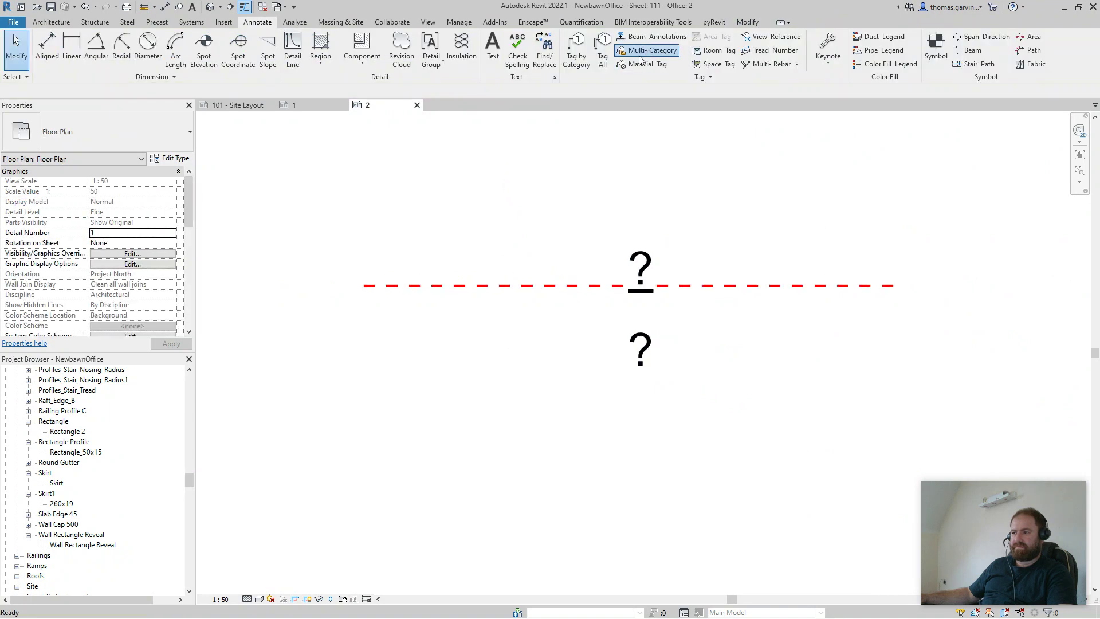
left_click(633, 53)
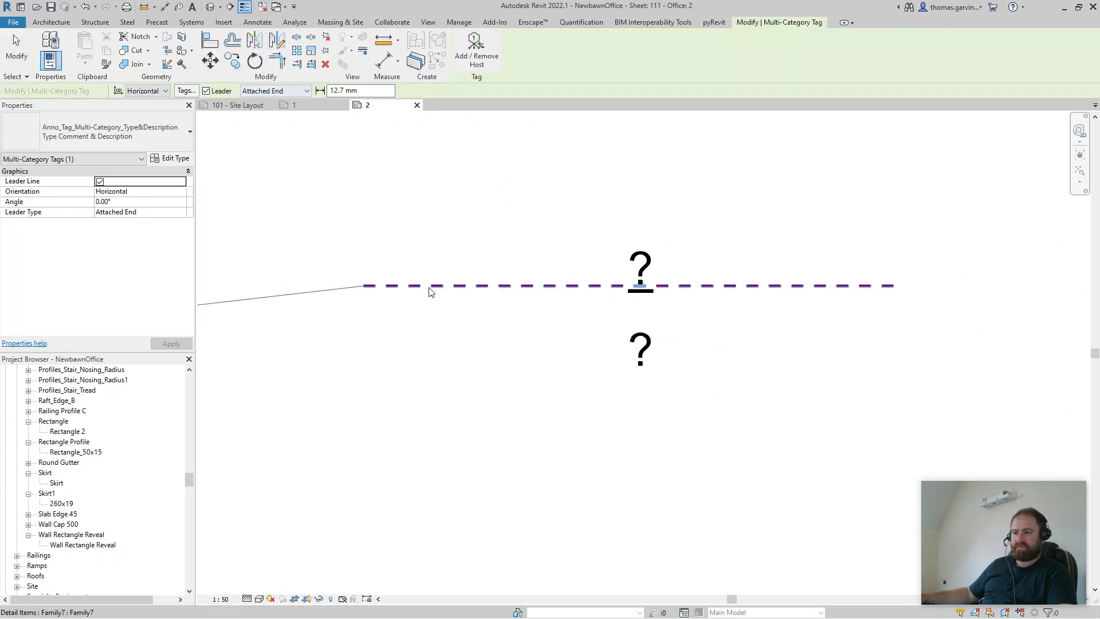
left_click(280, 93)
left_click(255, 103)
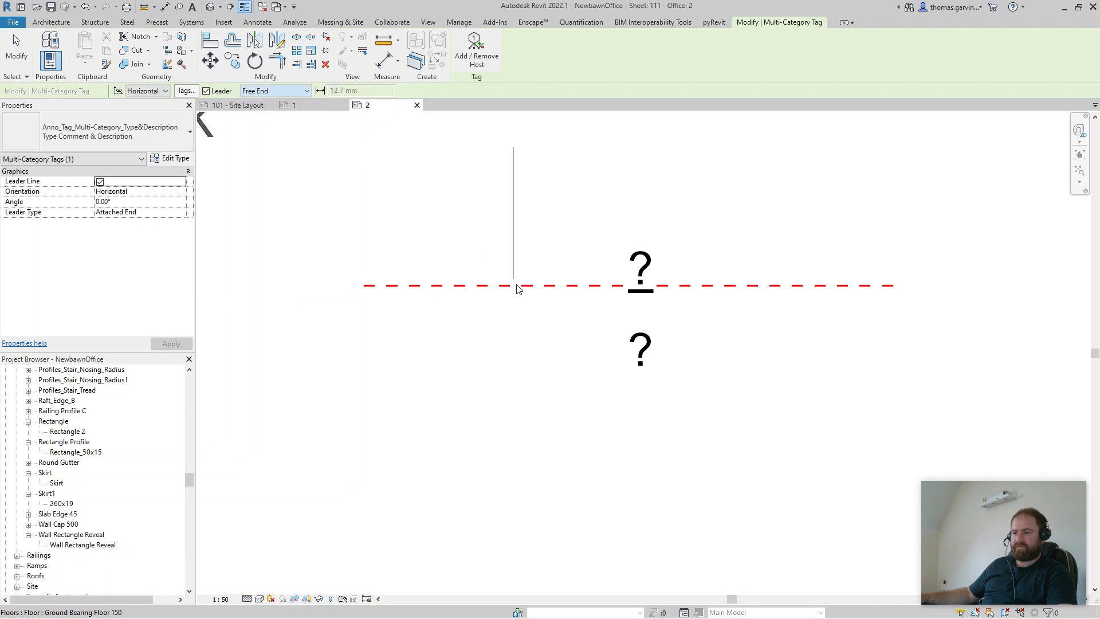
scroll(518, 189, "down", 1)
left_click(596, 197)
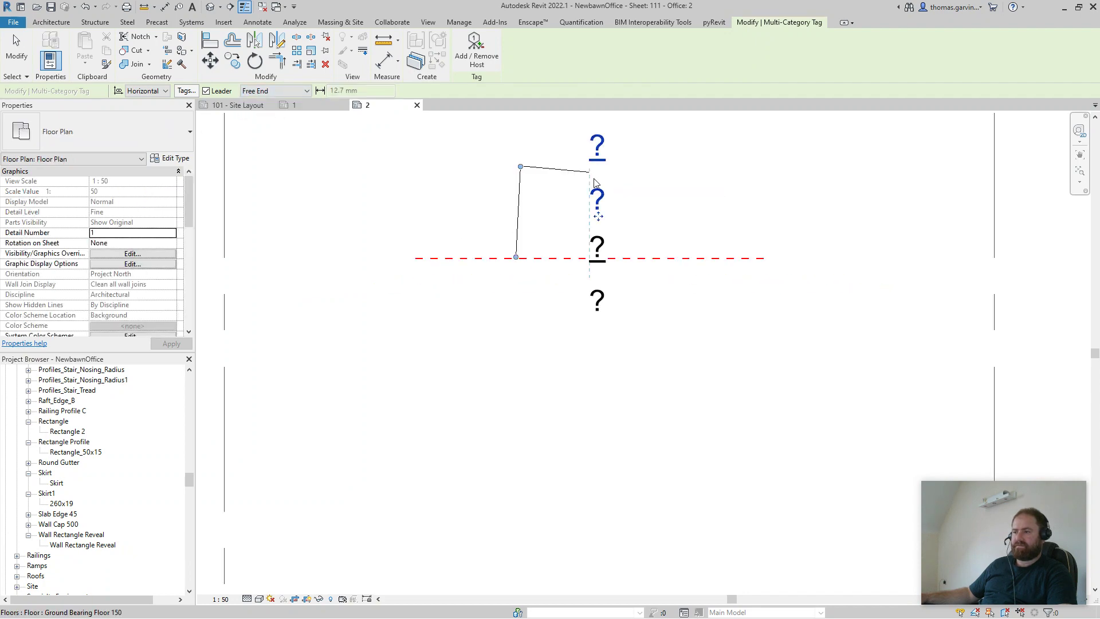
key("Escape")
- Delete both multi-category tags and the dashed Family7 component from the floor plan
scroll(650, 233, "down", 1)
middle_click_drag(625, 253, 610, 320)
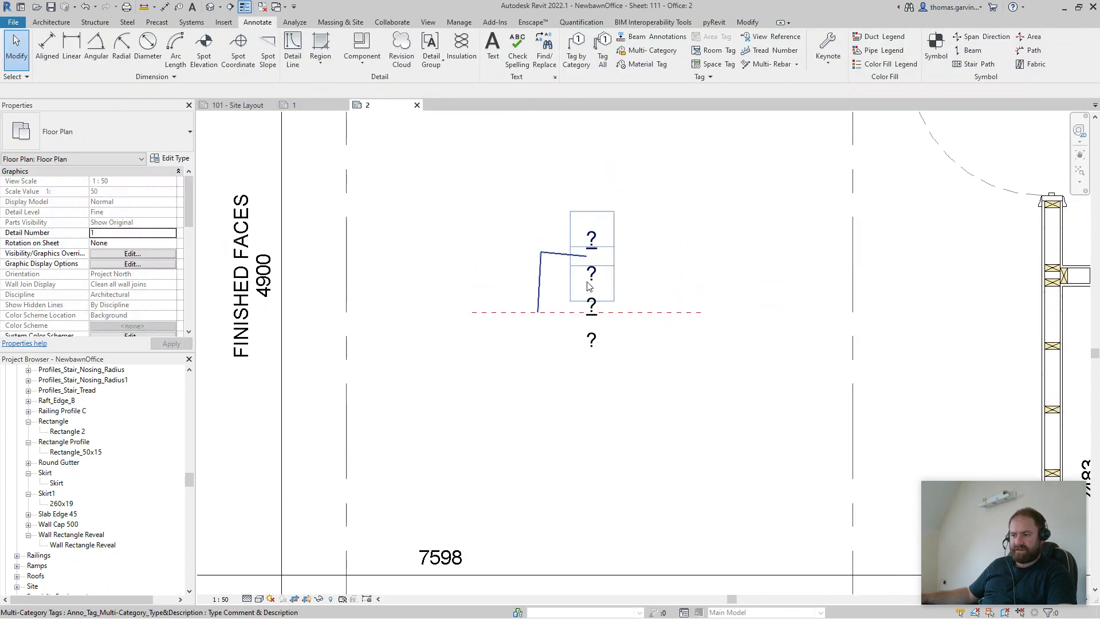
left_click(593, 346)
key("Delete")
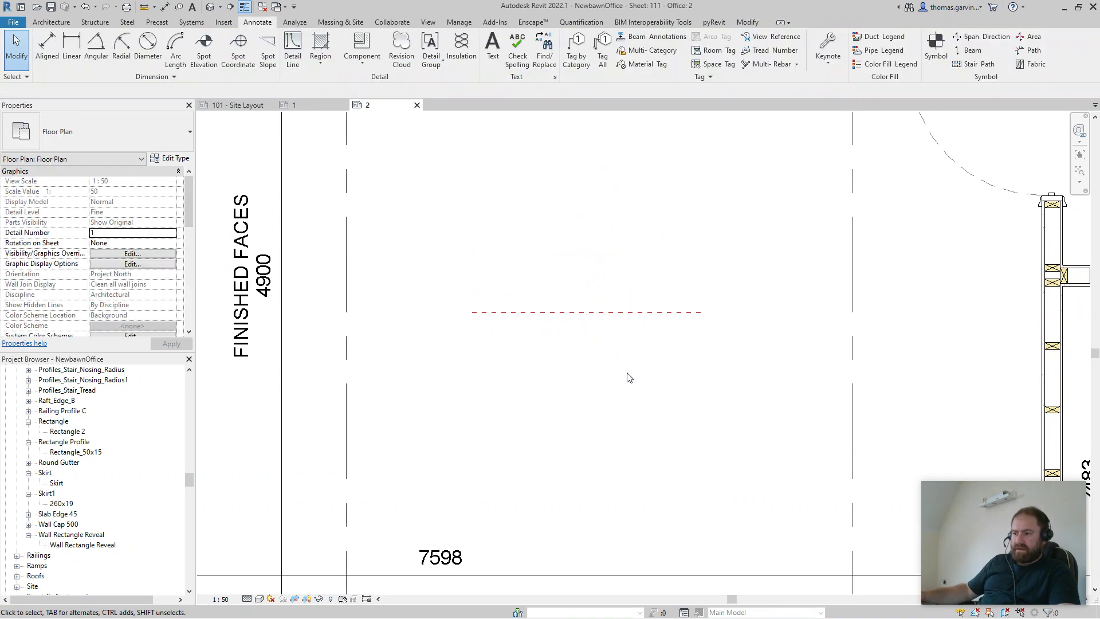
left_click(641, 313)
scroll(573, 387, "up", 3)
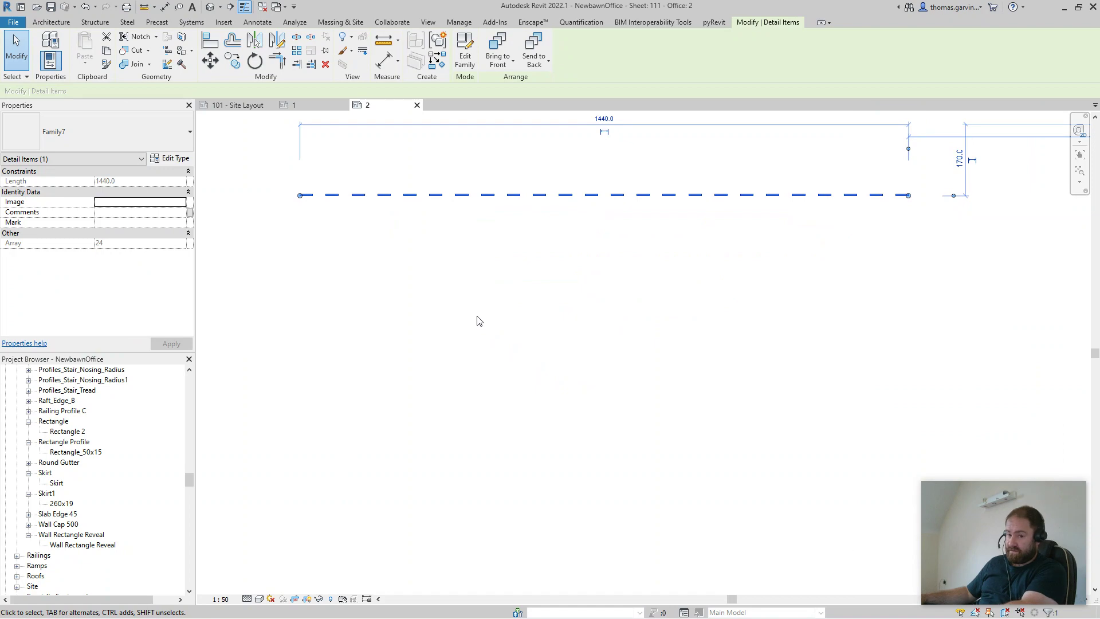
key("Delete")
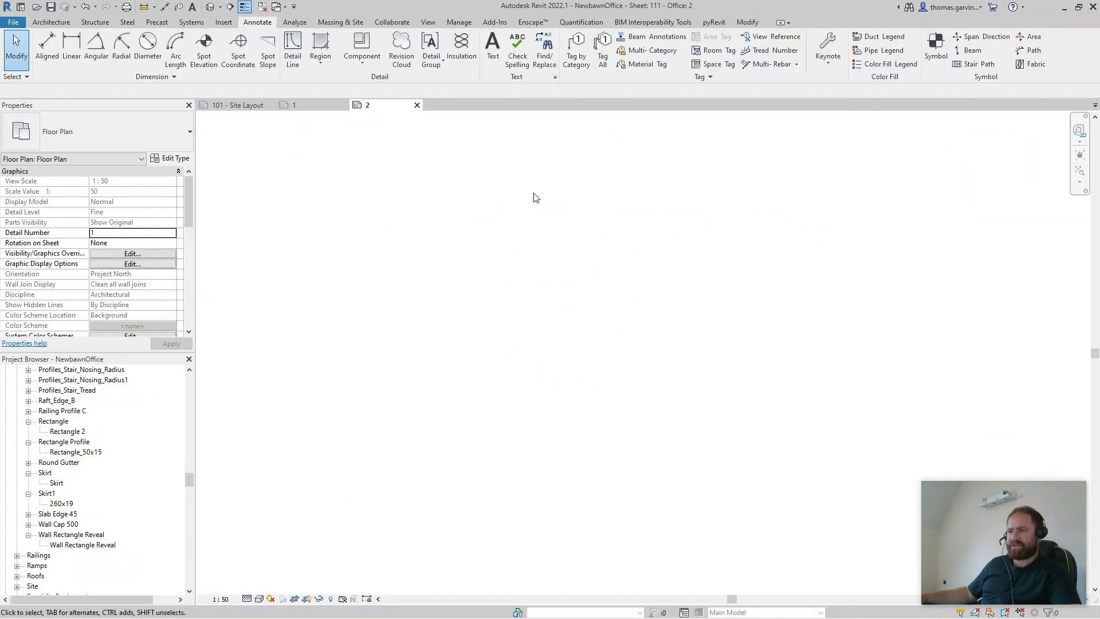
scroll(552, 405, "down", 3)
middle_click_drag(553, 405, 602, 226)
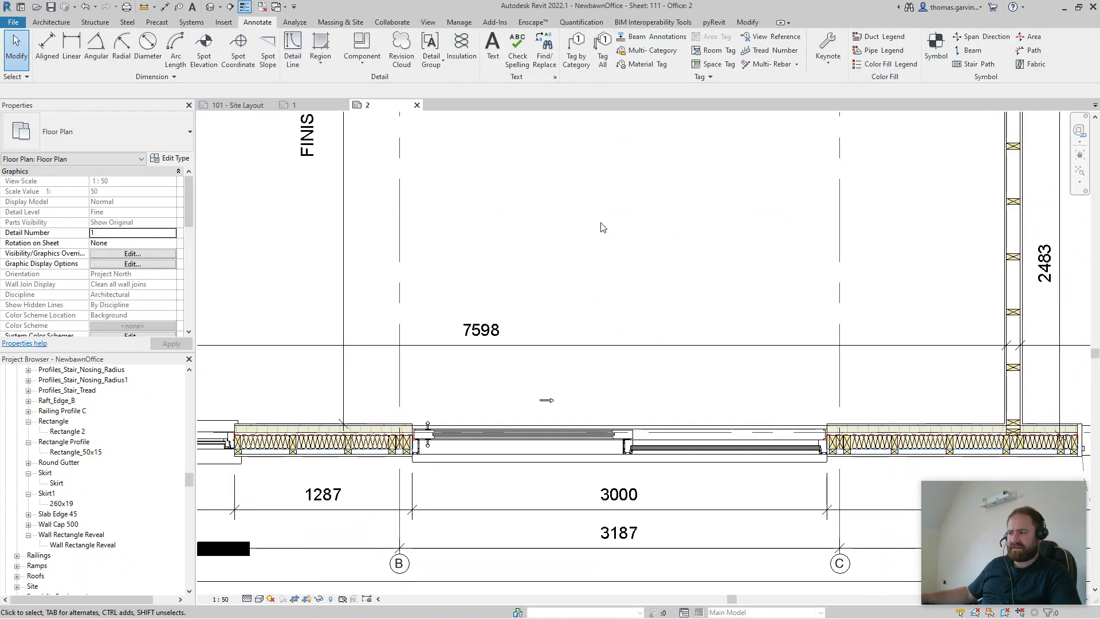
scroll(603, 228, "down", 2)
middle_click_drag(499, 289, 566, 345)
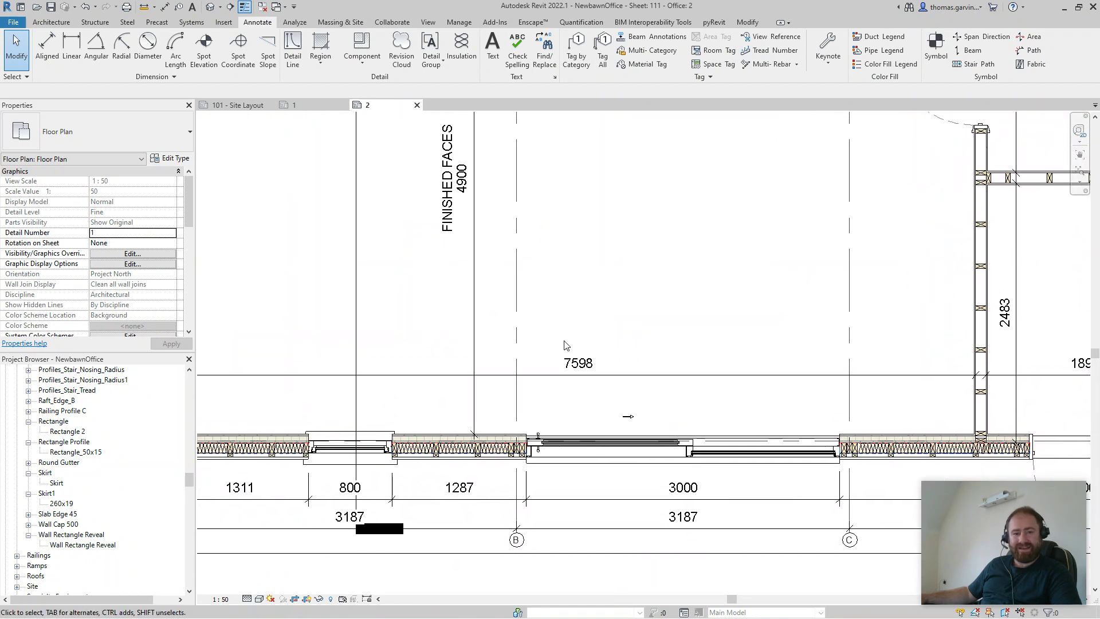